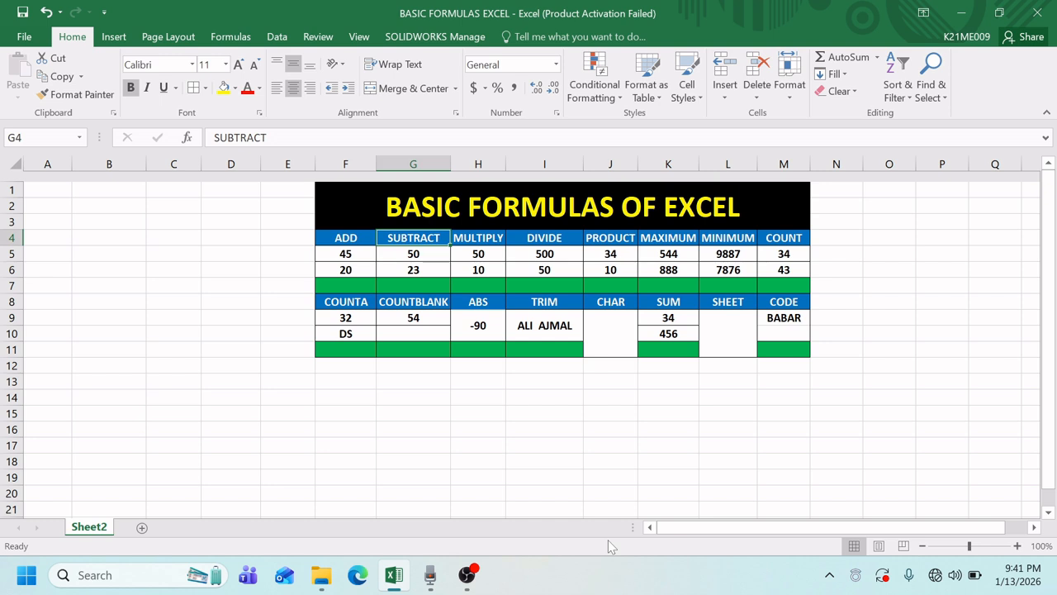
Review the formula headings in rows 4 and 8 of the table, from SUBTRACT through COUNT and CODE's row back to ADD.
{"action": "key", "text": "Right"}
{"action": "key", "text": "Right"}
{"action": "key", "text": "Right"}
{"action": "key", "text": "Right"}
{"action": "key", "text": "Right"}
{"action": "key", "text": "Right"}
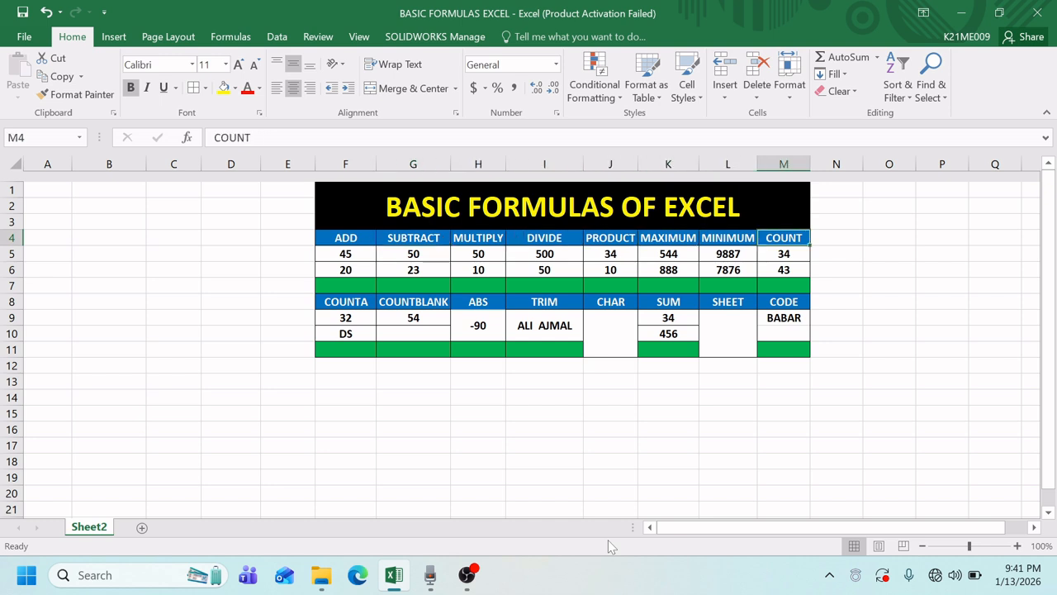
{"action": "key", "text": "Down"}
{"action": "key", "text": "Down"}
{"action": "key", "text": "Down"}
{"action": "key", "text": "Down"}
{"action": "key", "text": "Left"}
{"action": "key", "text": "Left"}
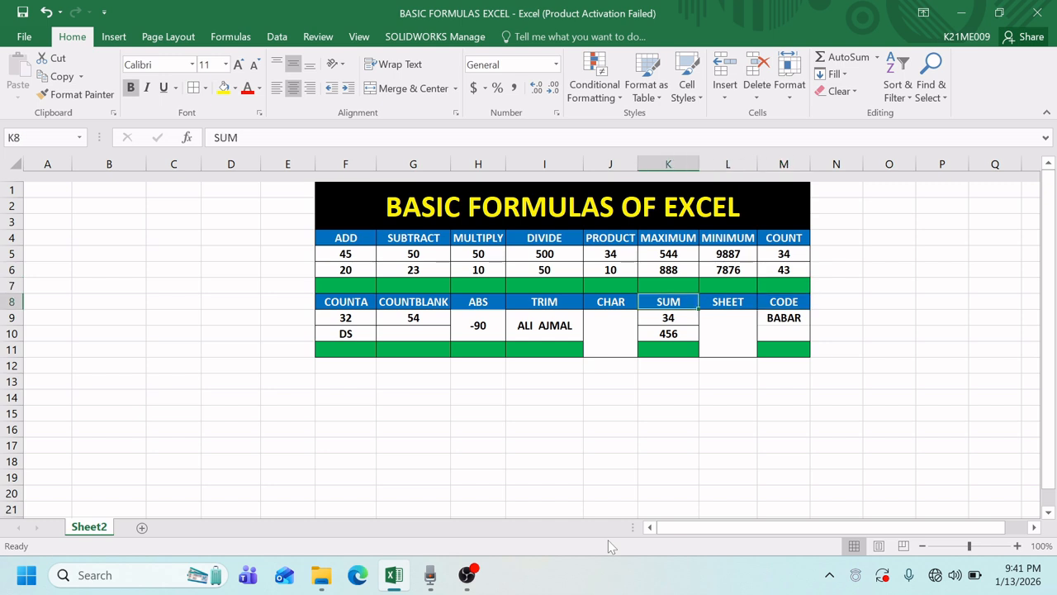
{"action": "key", "text": "Left"}
{"action": "key", "text": "Left"}
{"action": "key", "text": "Left"}
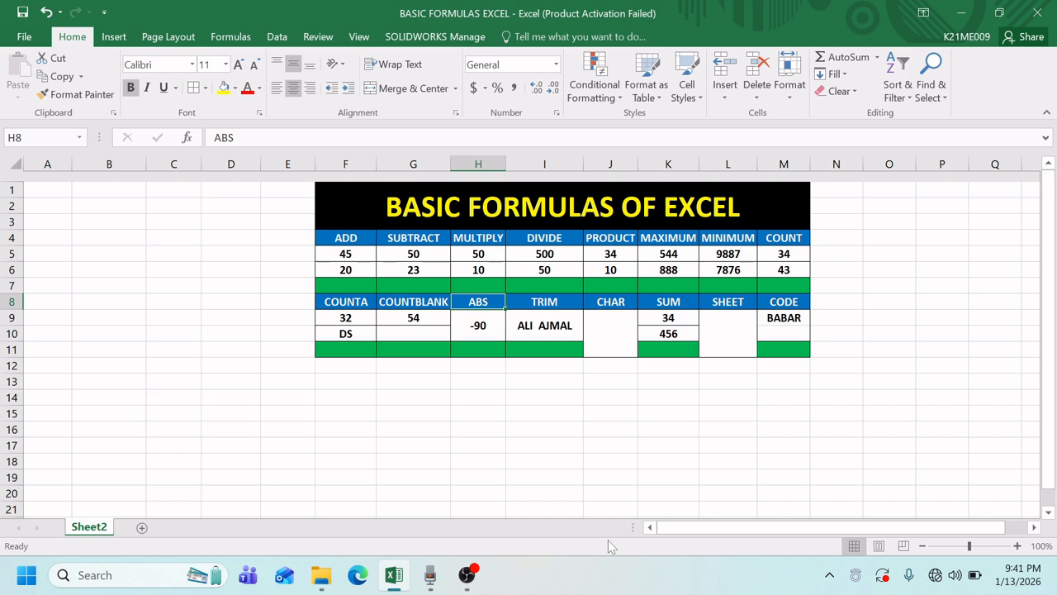
{"action": "key", "text": "Left"}
{"action": "key", "text": "Left"}
{"action": "key", "text": "Up"}
{"action": "key", "text": "Up"}
{"action": "key", "text": "Up"}
{"action": "key", "text": "Up"}
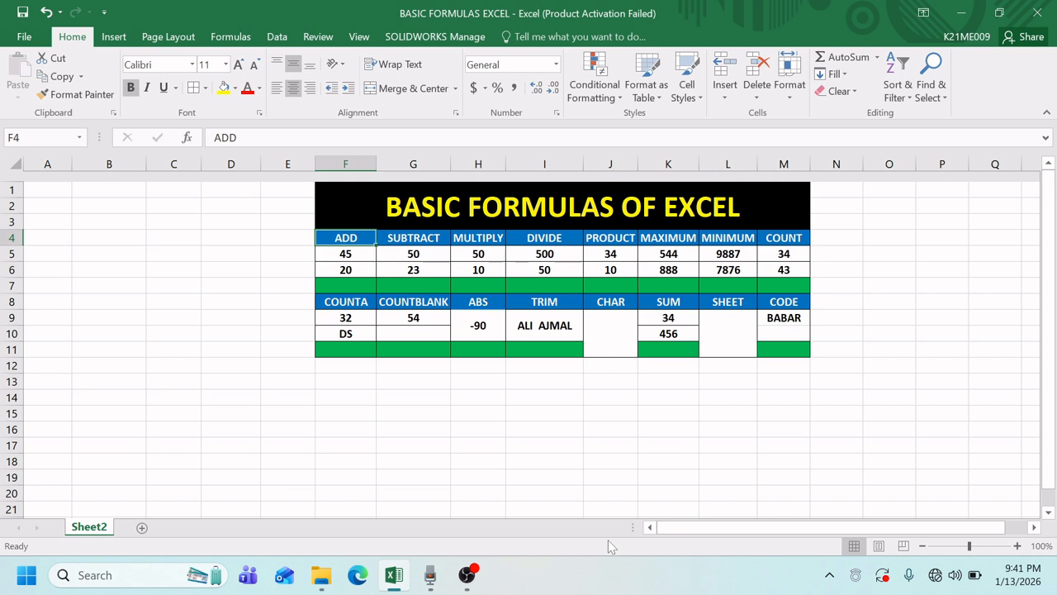
Look over the arithmetic headings from ADD to DIVIDE and the values directly beneath them.
{"action": "key", "text": "Right"}
{"action": "key", "text": "Right"}
{"action": "key", "text": "Right"}
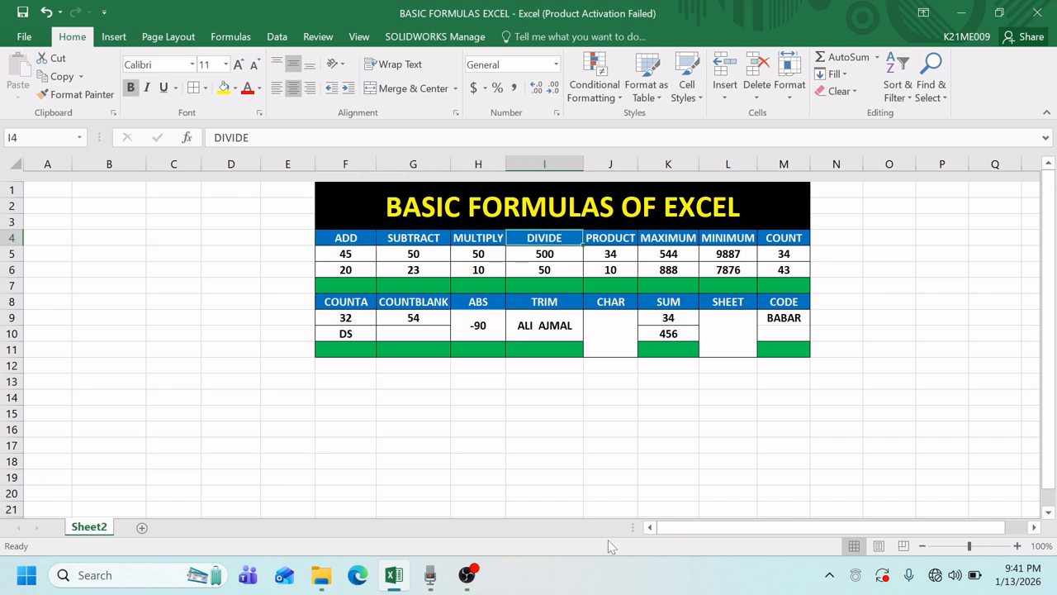
{"action": "key", "text": "Down"}
{"action": "key", "text": "Left"}
{"action": "key", "text": "Left"}
{"action": "key", "text": "Left"}
{"action": "key", "text": "Left"}
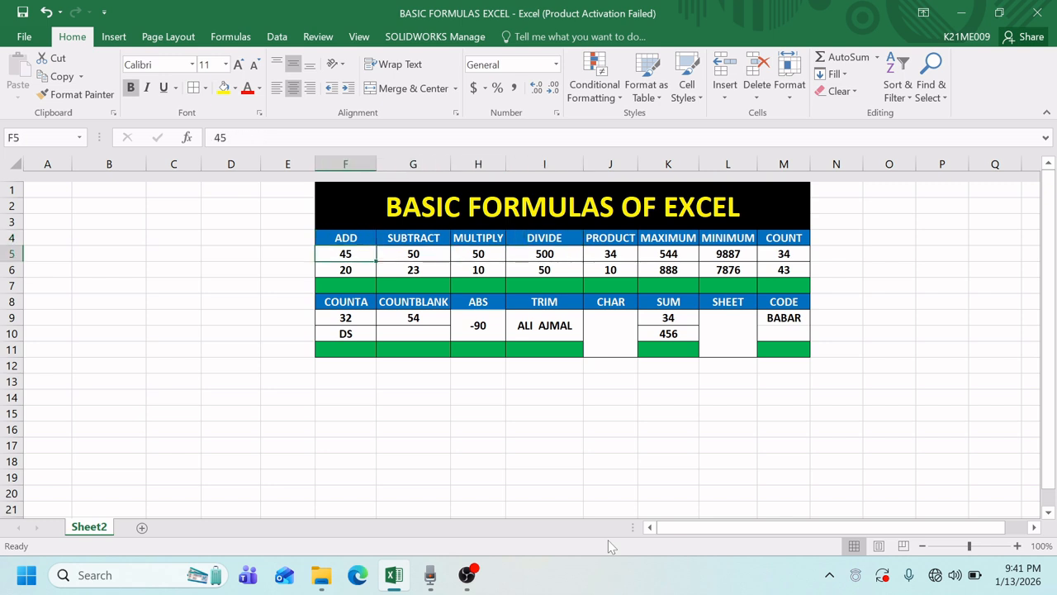
{"action": "key", "text": "Up"}
{"action": "key", "text": "Right"}
{"action": "key", "text": "Up"}
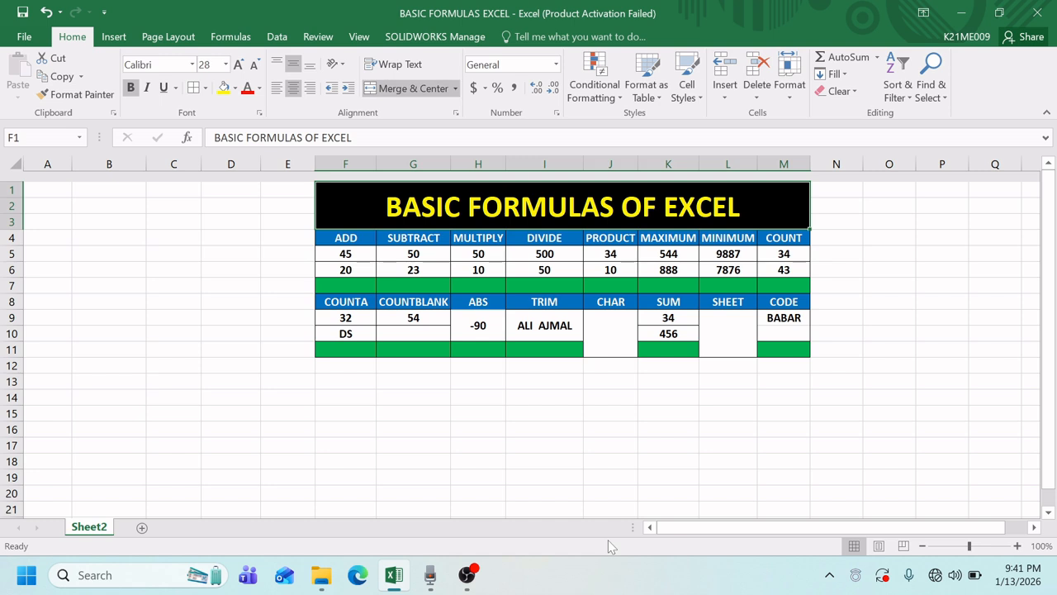
Enter the formula =F5+F6 in cell F7 to add the two values under ADD.
{"action": "key", "text": "Down"}
{"action": "key", "text": "Down"}
{"action": "key", "text": "Down"}
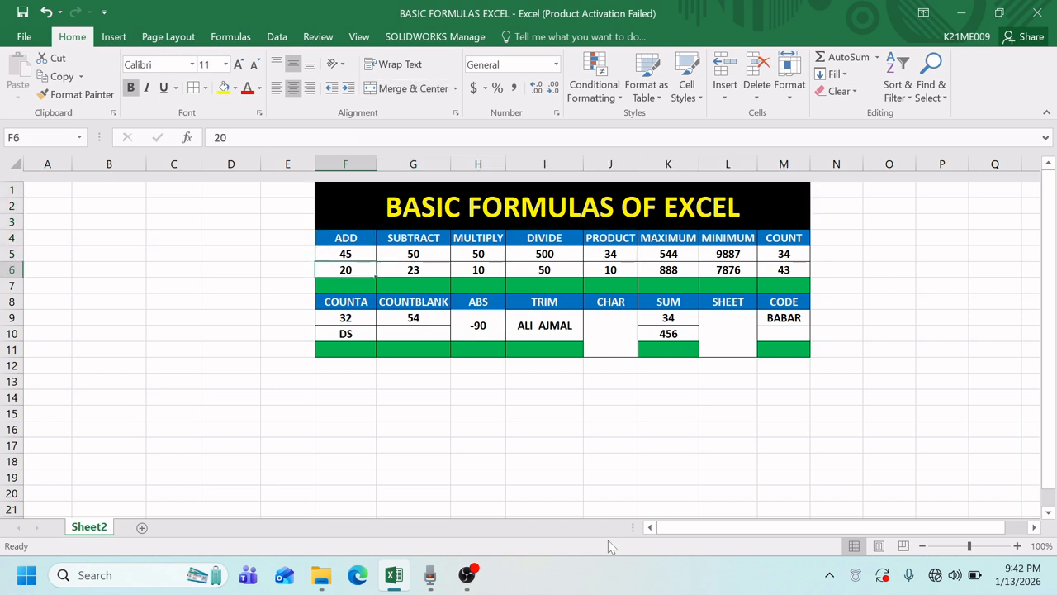
{"action": "key", "text": "Down"}
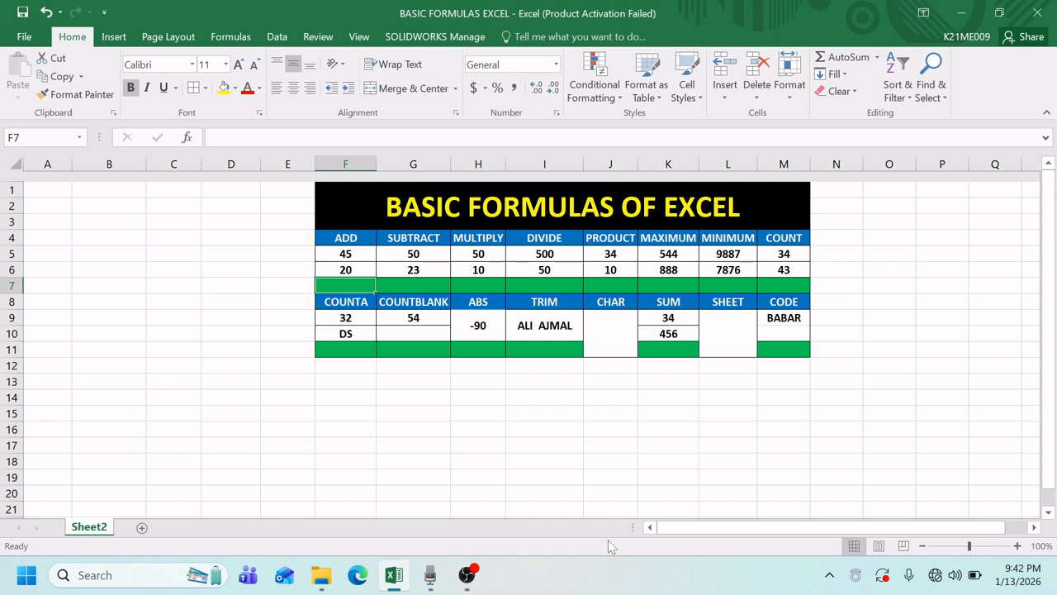
{"action": "type", "text": "="}
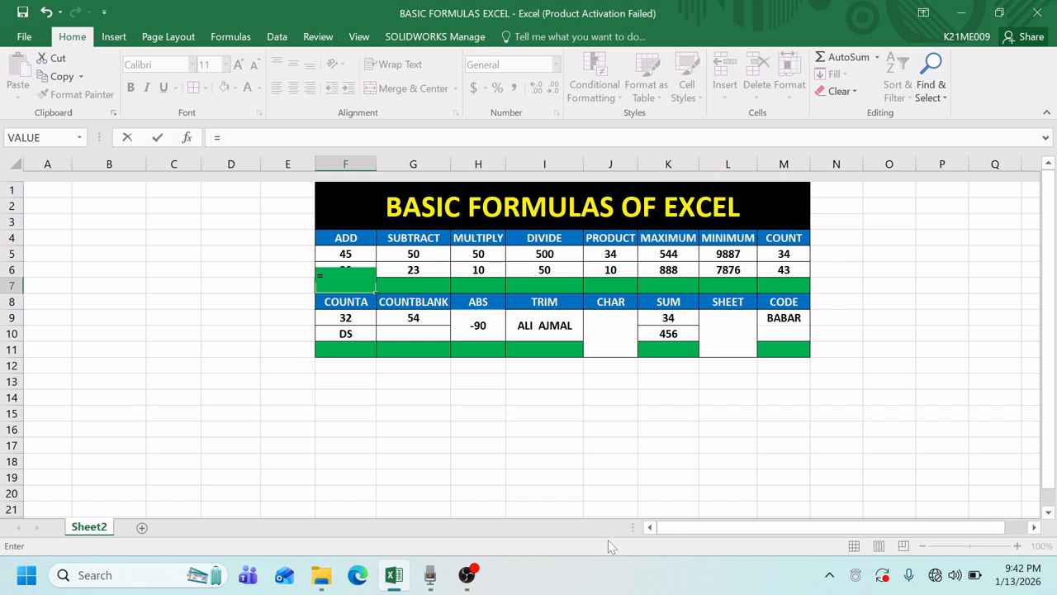
{"action": "key", "text": "Up"}
{"action": "key", "text": "Up"}
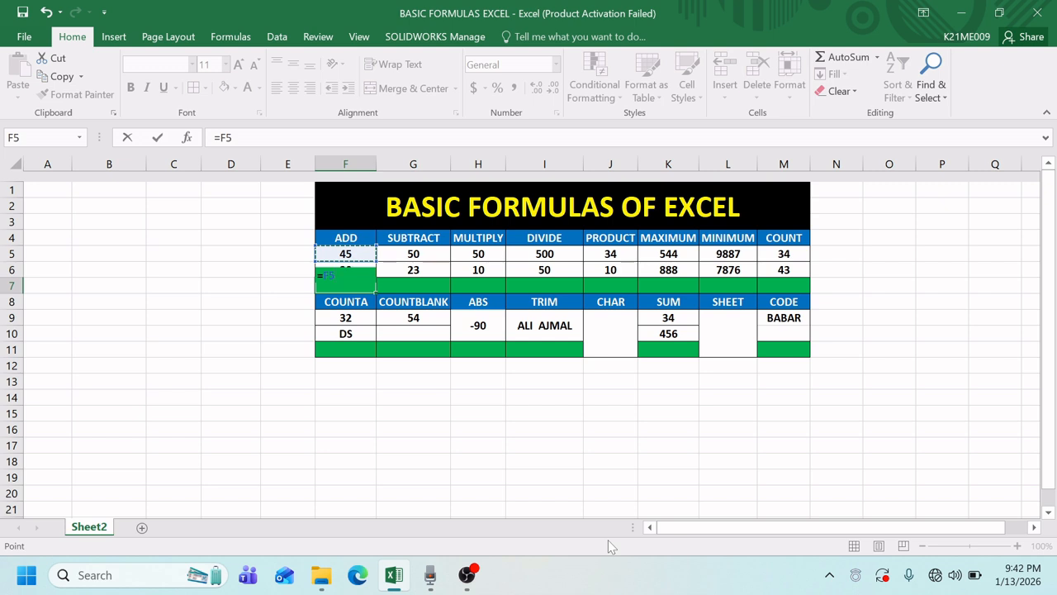
{"action": "type", "text": "+"}
{"action": "key", "text": "Up"}
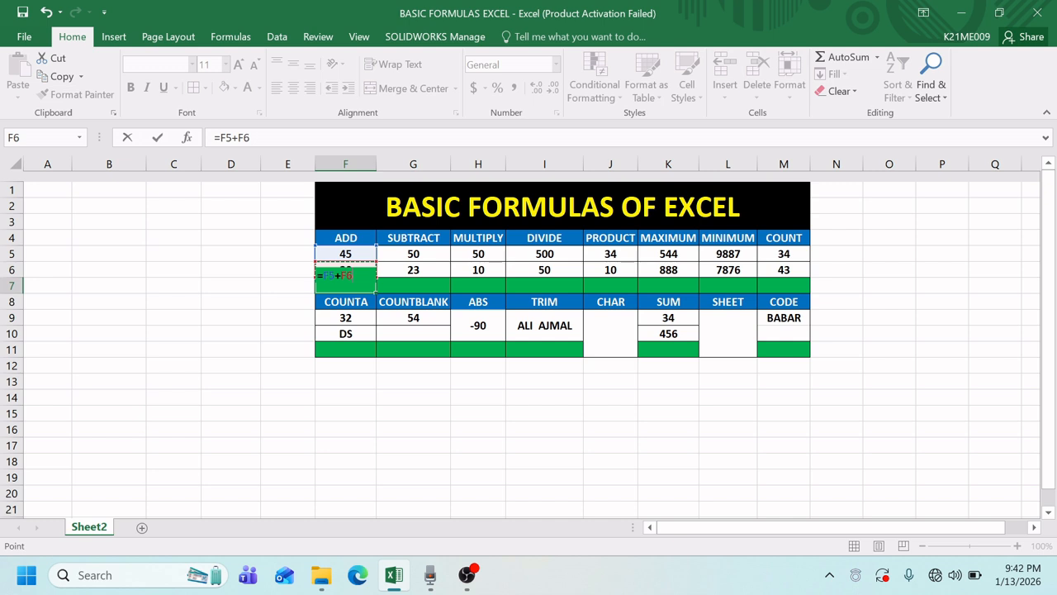
{"action": "key", "text": "Return"}
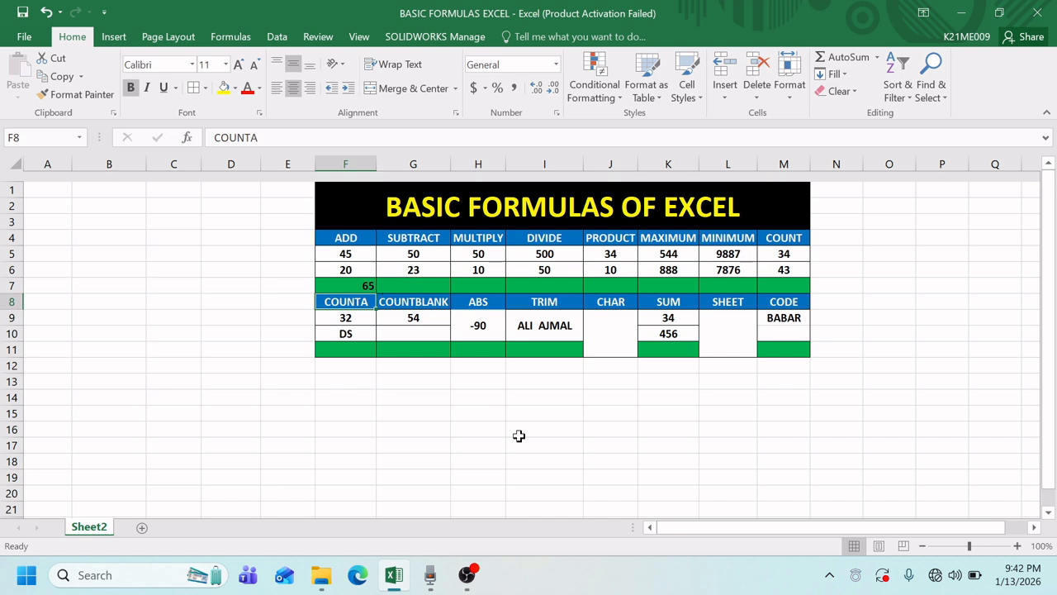
Enter the formula =G5-G6 in cell G7 to subtract the two values under SUBTRACT.
{"action": "key", "text": "Up"}
{"action": "key", "text": "Right"}
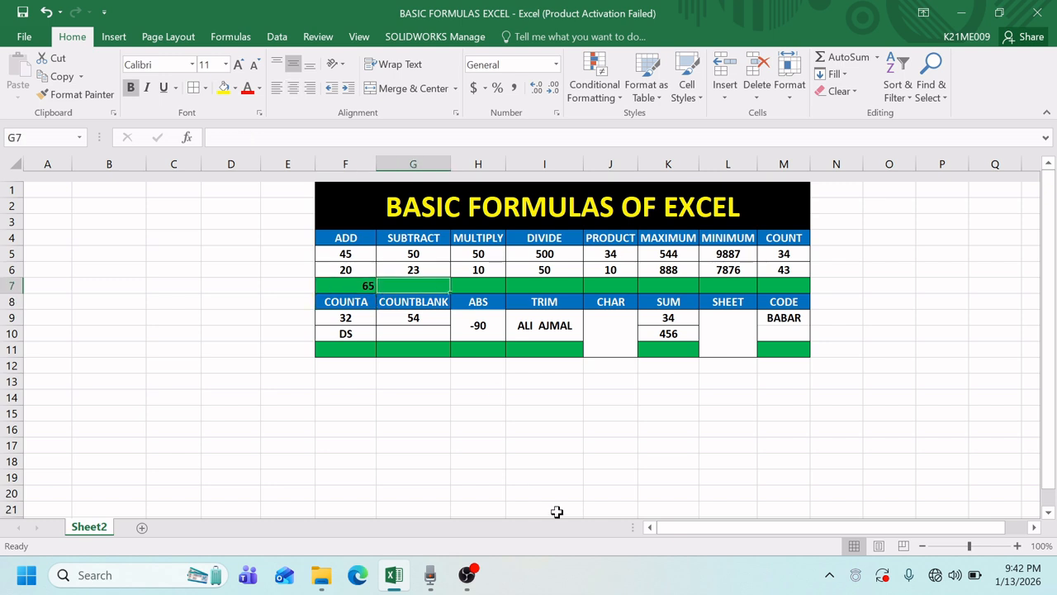
{"action": "type", "text": "="}
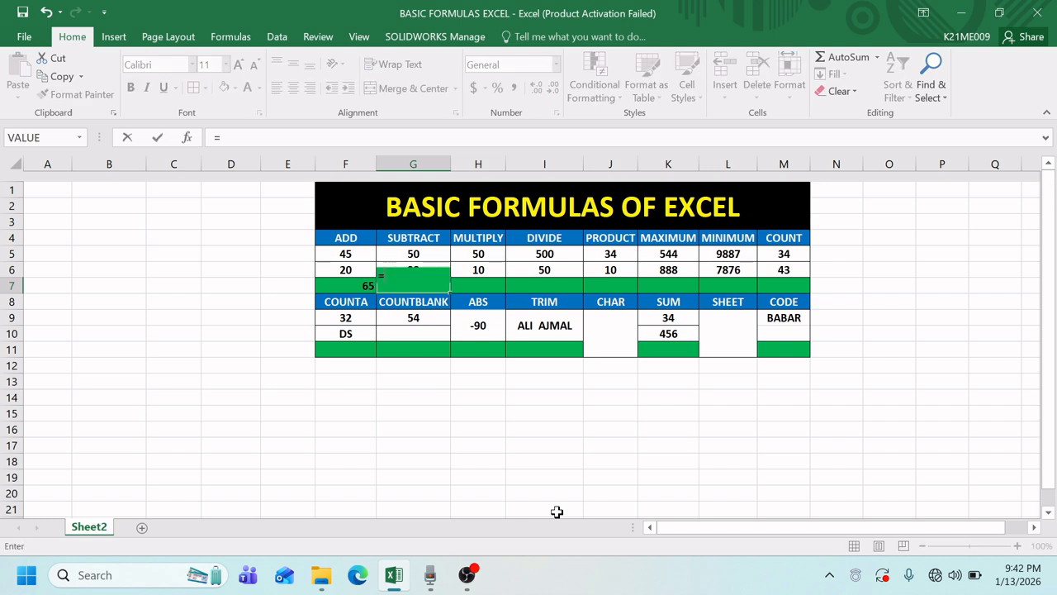
{"action": "key", "text": "Up"}
{"action": "key", "text": "Up"}
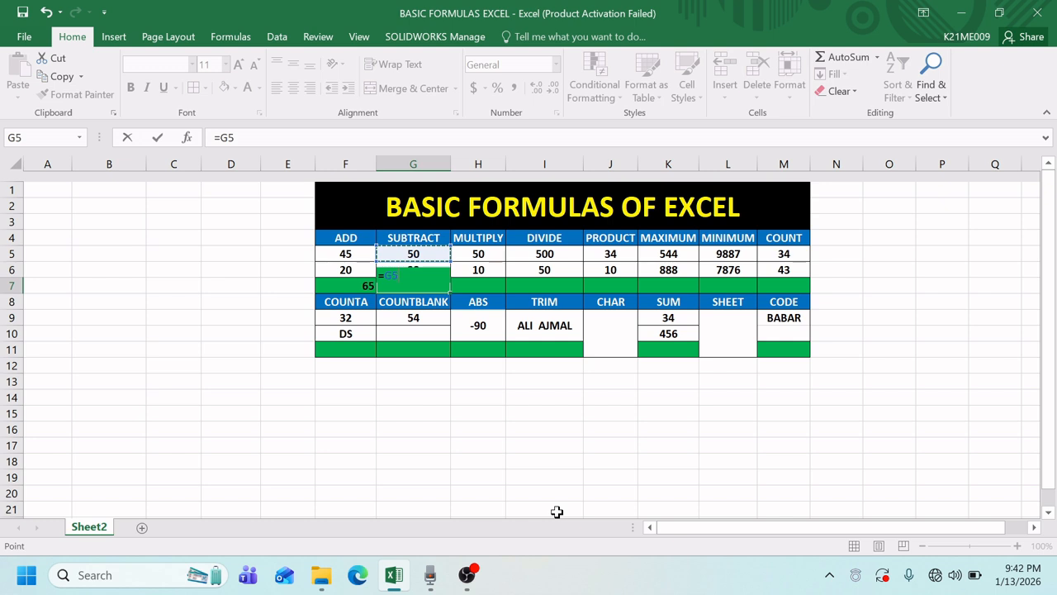
{"action": "type", "text": "-"}
{"action": "key", "text": "Up"}
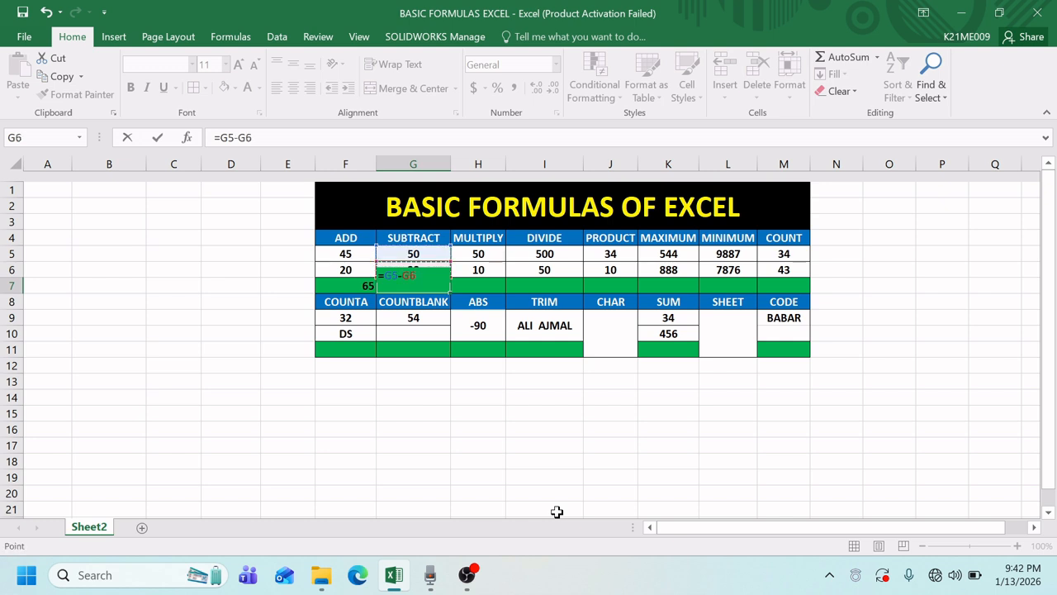
{"action": "key", "text": "Return"}
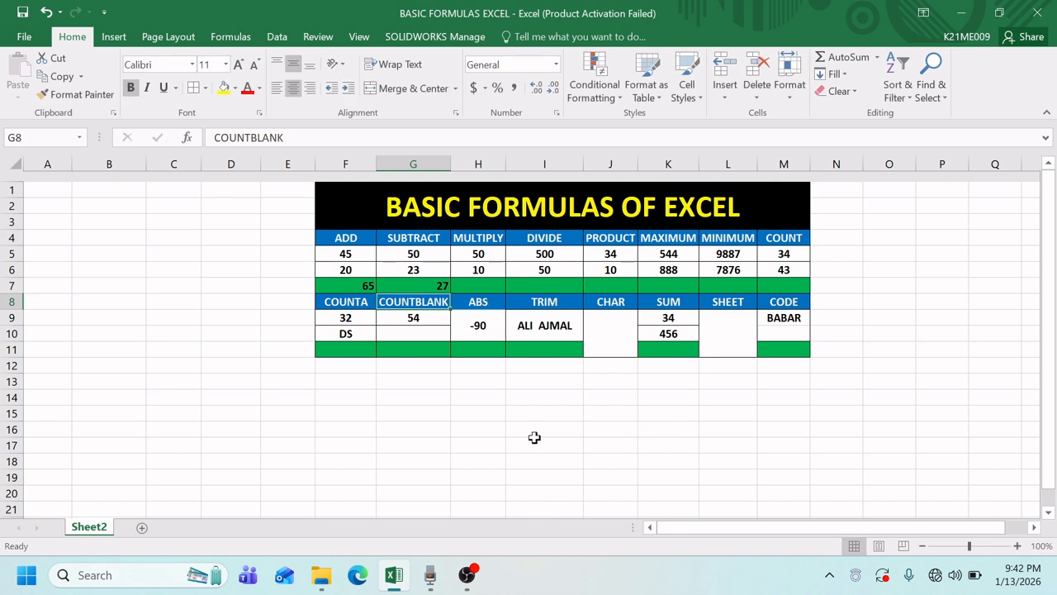
Enter the formula =H5*H6 in cell H7 to multiply the two values under MULTIPLY.
{"action": "key", "text": "Up"}
{"action": "key", "text": "Right"}
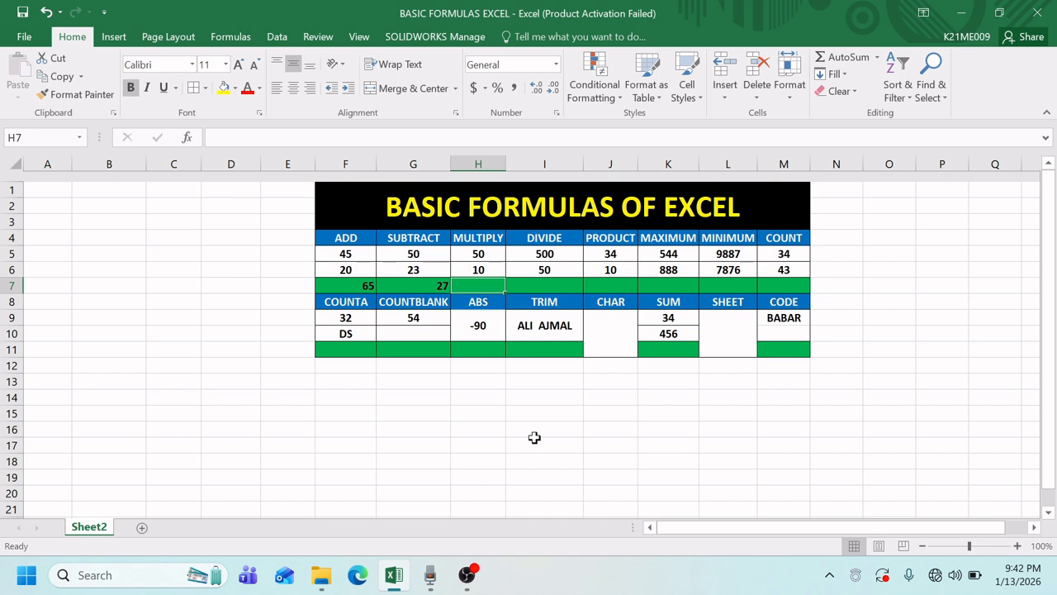
{"action": "type", "text": "="}
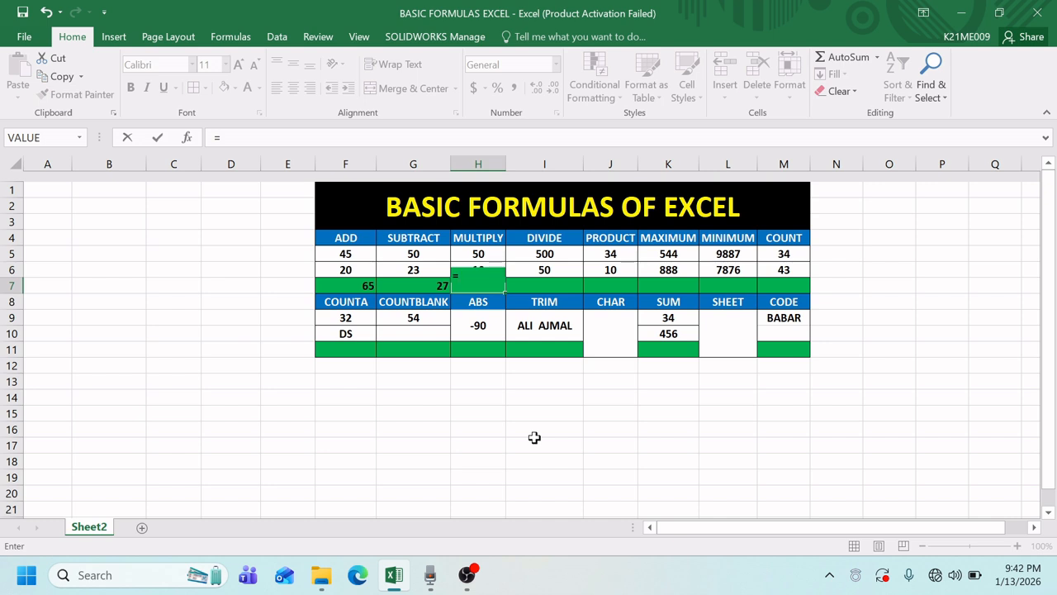
{"action": "key", "text": "Up"}
{"action": "key", "text": "Up"}
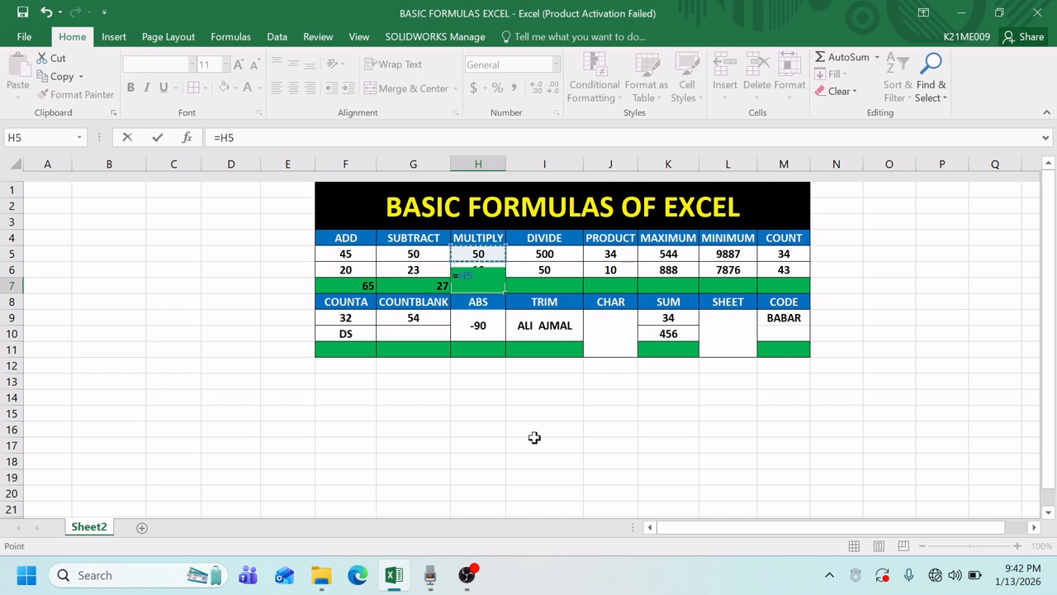
{"action": "type", "text": "*"}
{"action": "key", "text": "Up"}
{"action": "key", "text": "Return"}
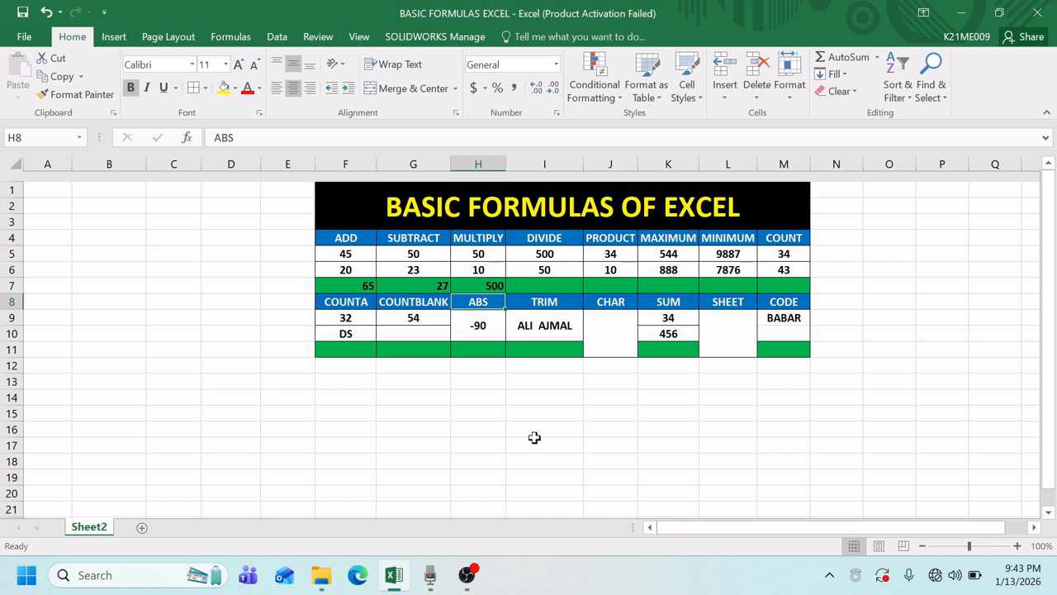
Enter the formula =I5/I6 in cell I7 to divide the two values under DIVIDE.
{"action": "key", "text": "Up"}
{"action": "key", "text": "Right"}
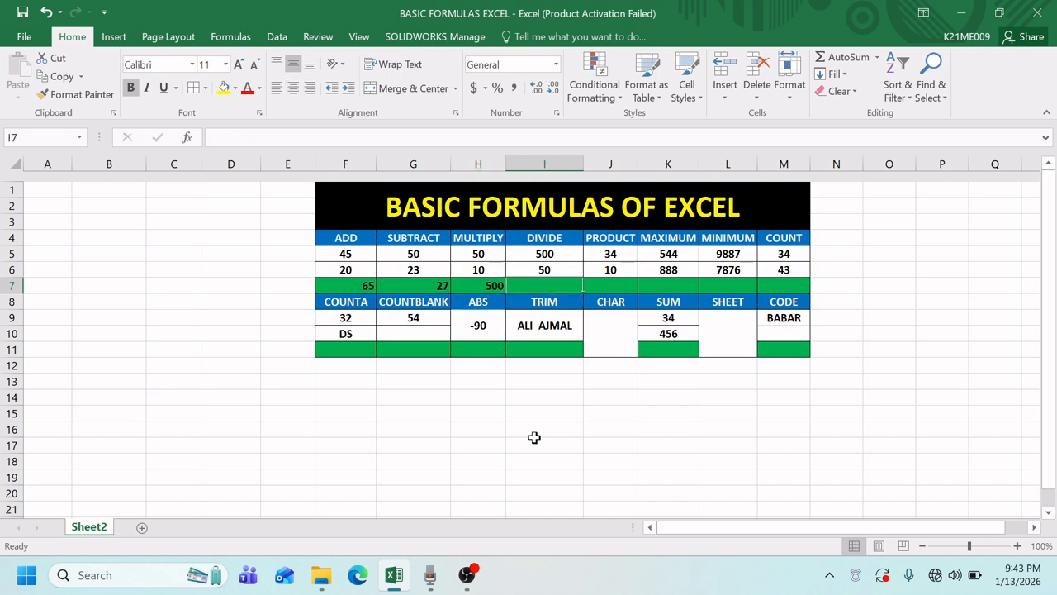
{"action": "type", "text": "="}
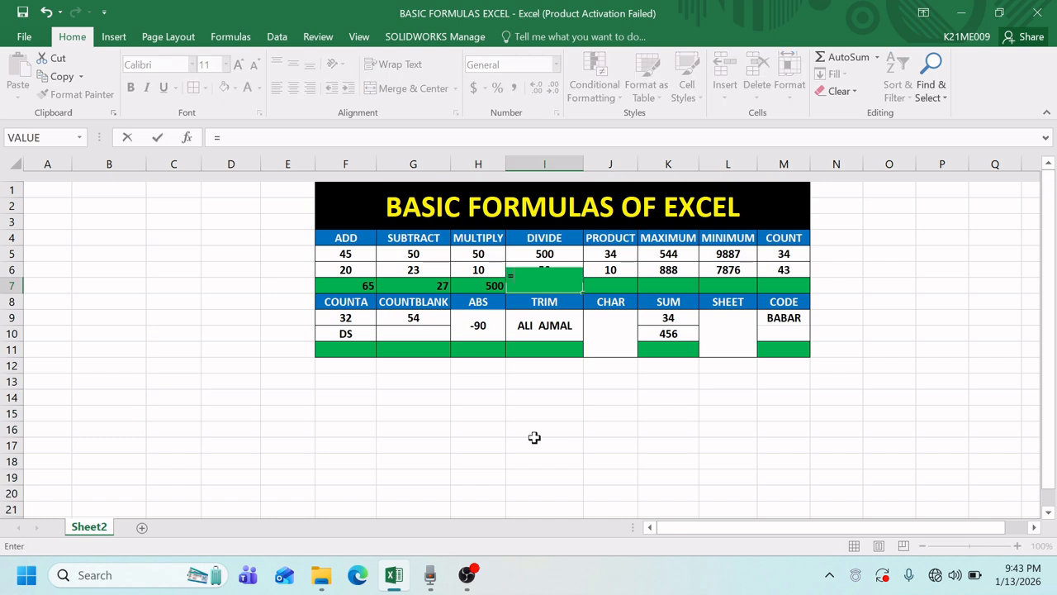
{"action": "key", "text": "Up"}
{"action": "key", "text": "Up"}
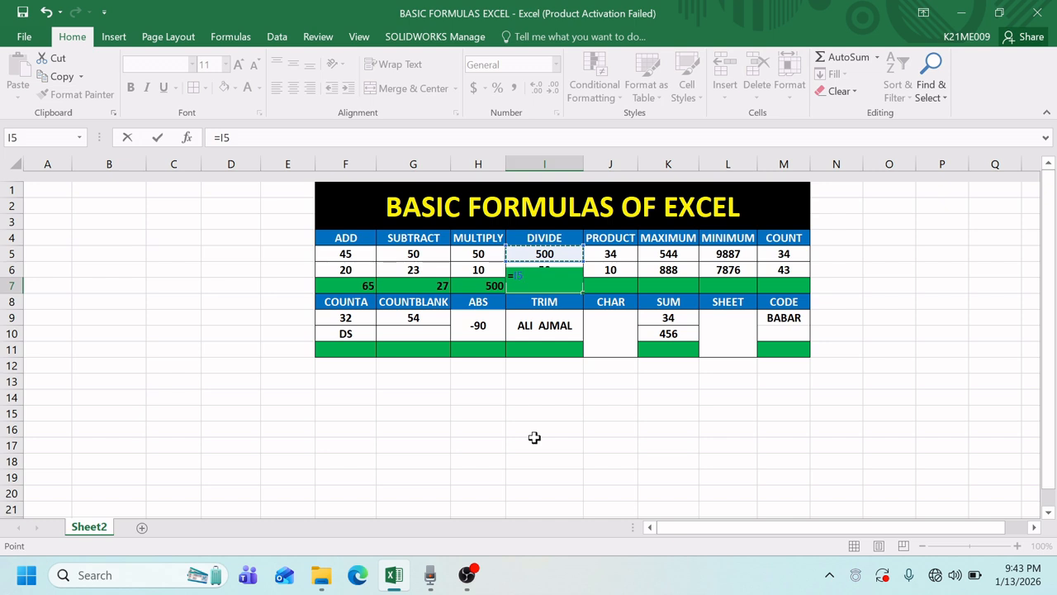
{"action": "type", "text": "/"}
{"action": "key", "text": "Up"}
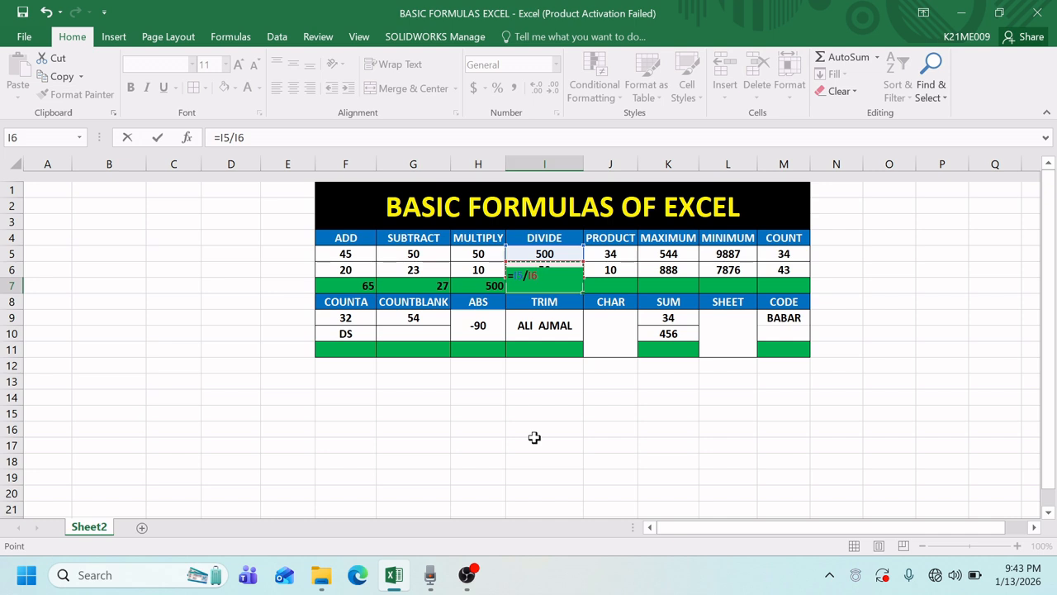
{"action": "key", "text": "Return"}
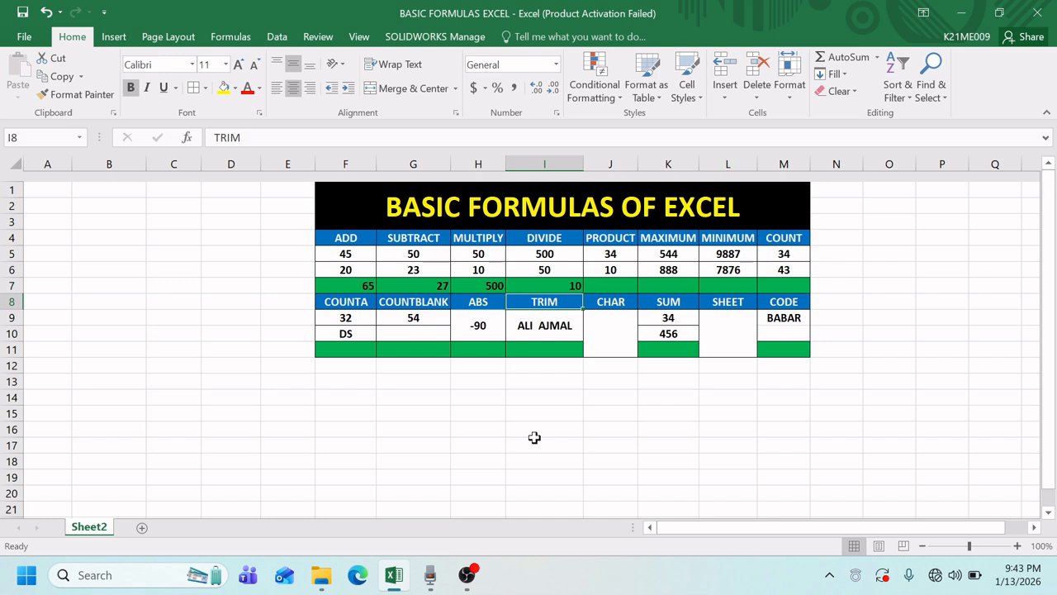
Enter the formula =PRODUCT(J5:J6) in cell J7 to multiply the two values under PRODUCT.
{"action": "key", "text": "Right"}
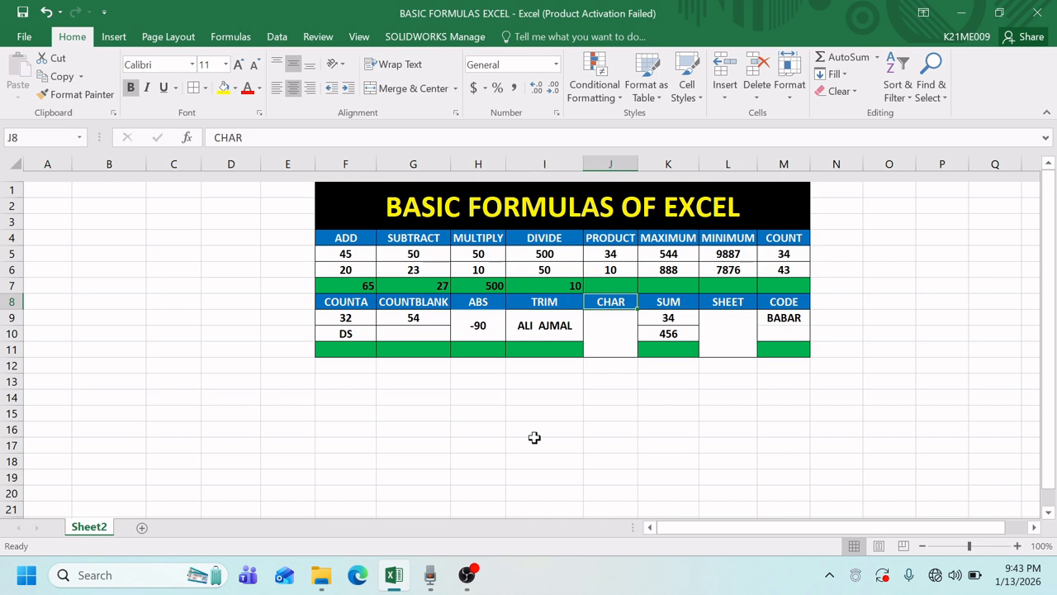
{"action": "key", "text": "Up"}
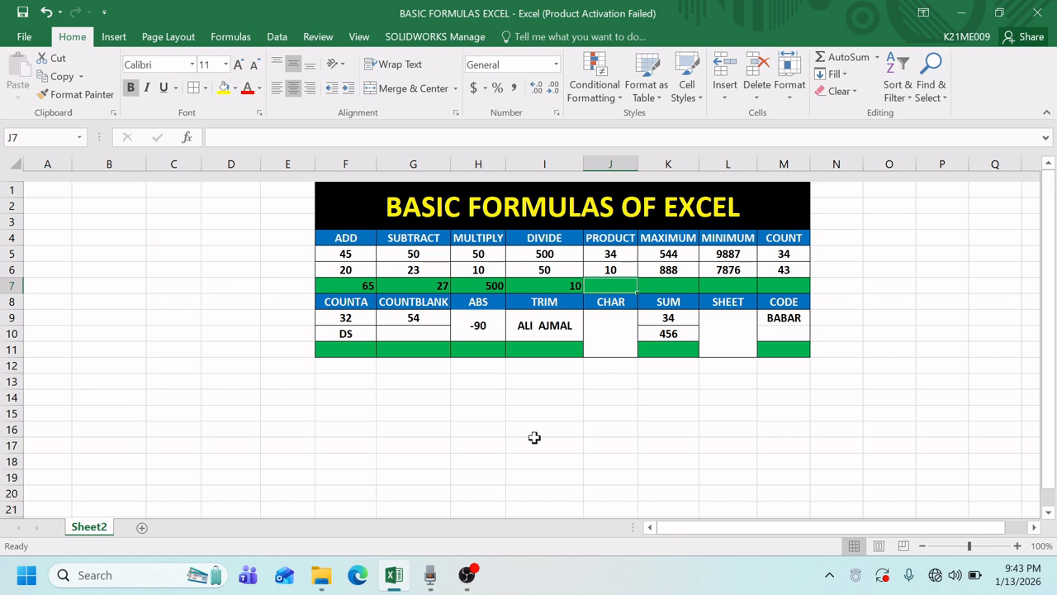
{"action": "type", "text": "="}
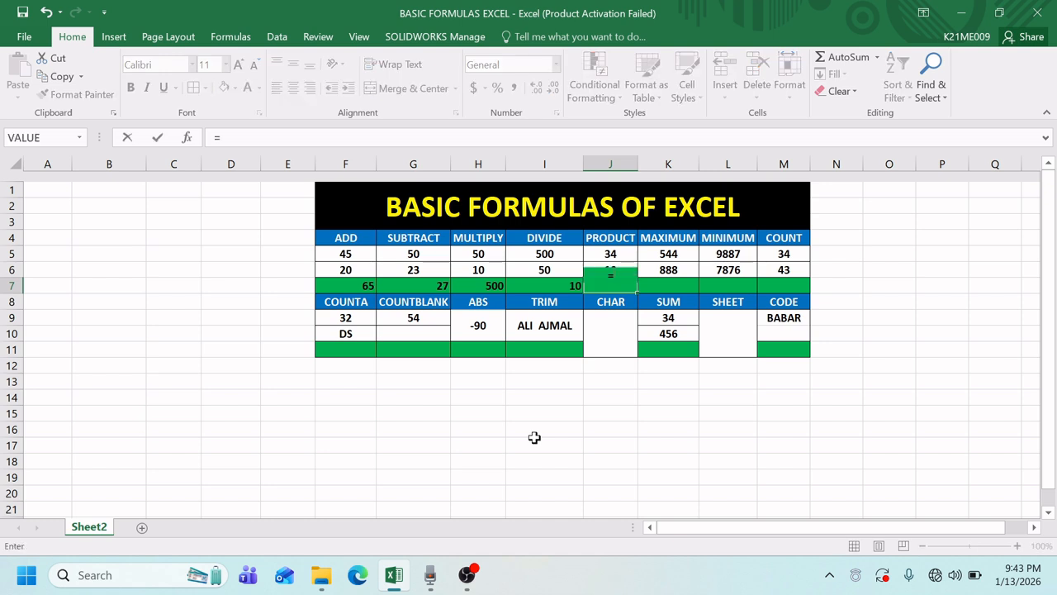
{"action": "type", "text": "p"}
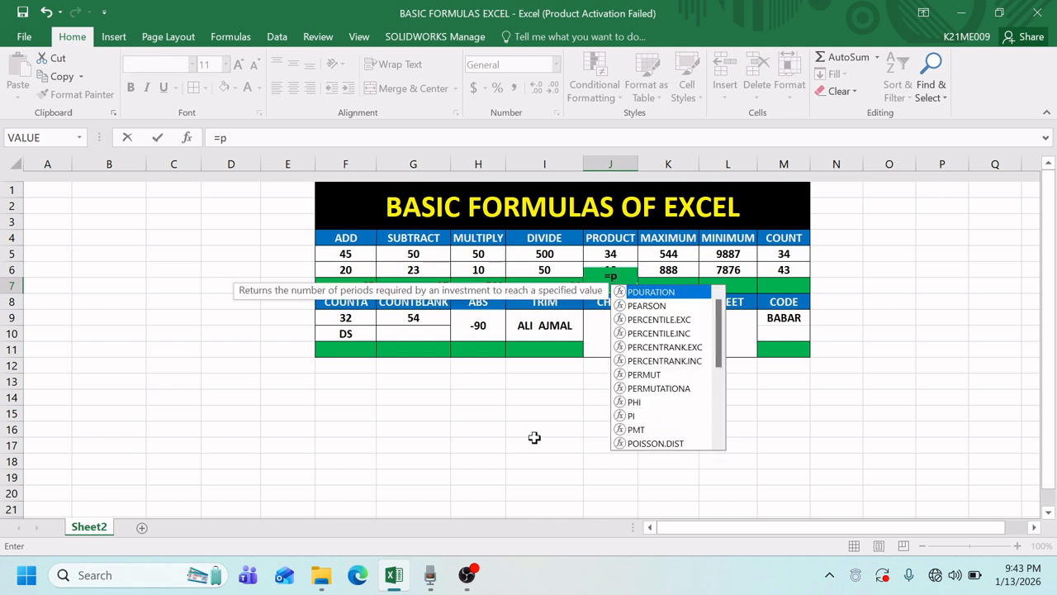
{"action": "type", "text": "rodu"}
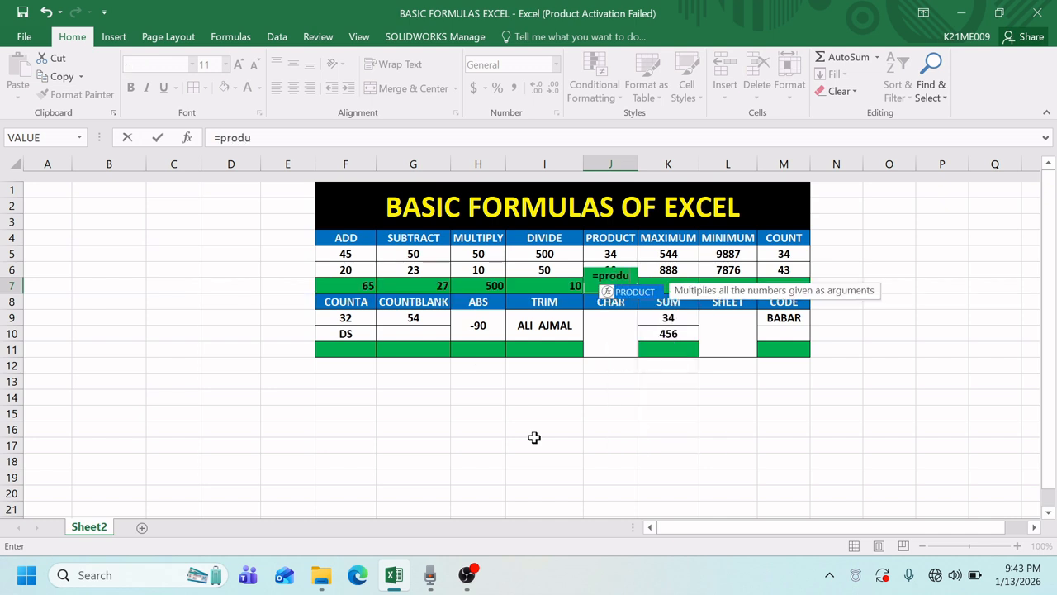
{"action": "type", "text": "ct("}
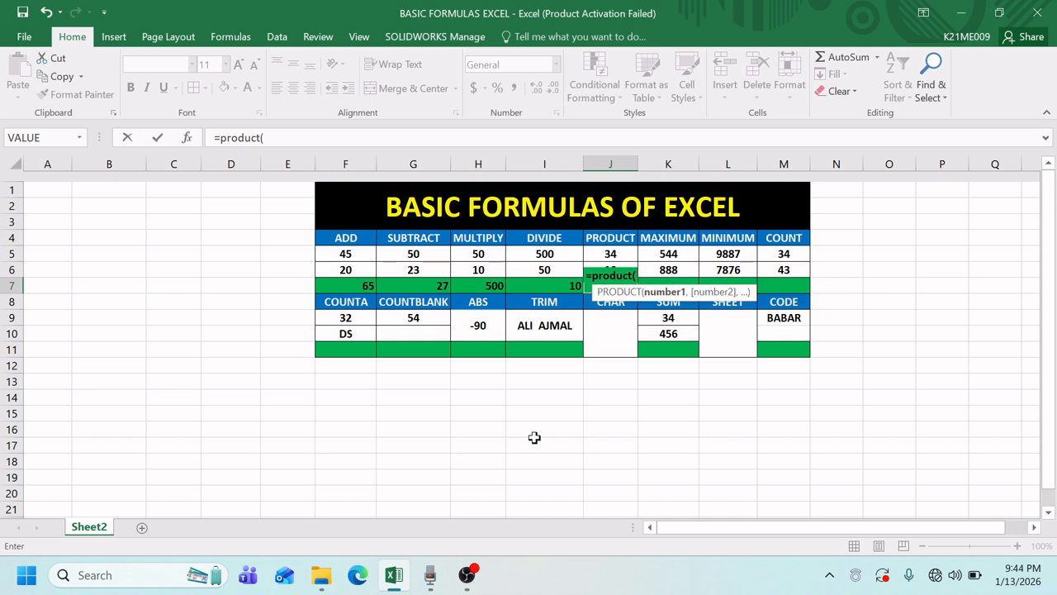
{"action": "key", "text": "Up"}
{"action": "key", "text": "Up"}
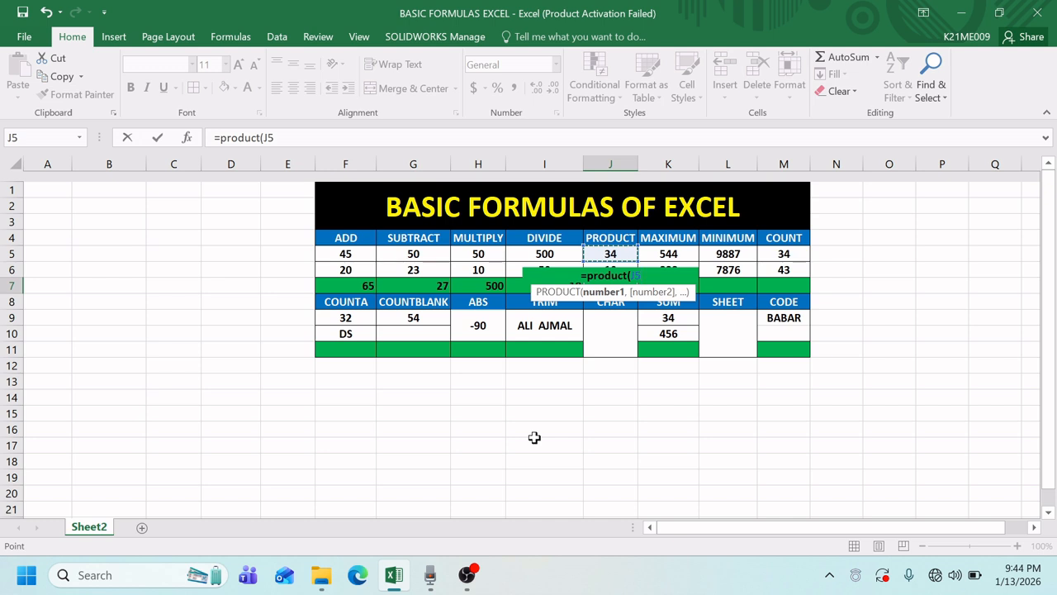
{"action": "key", "text": "shift+Down"}
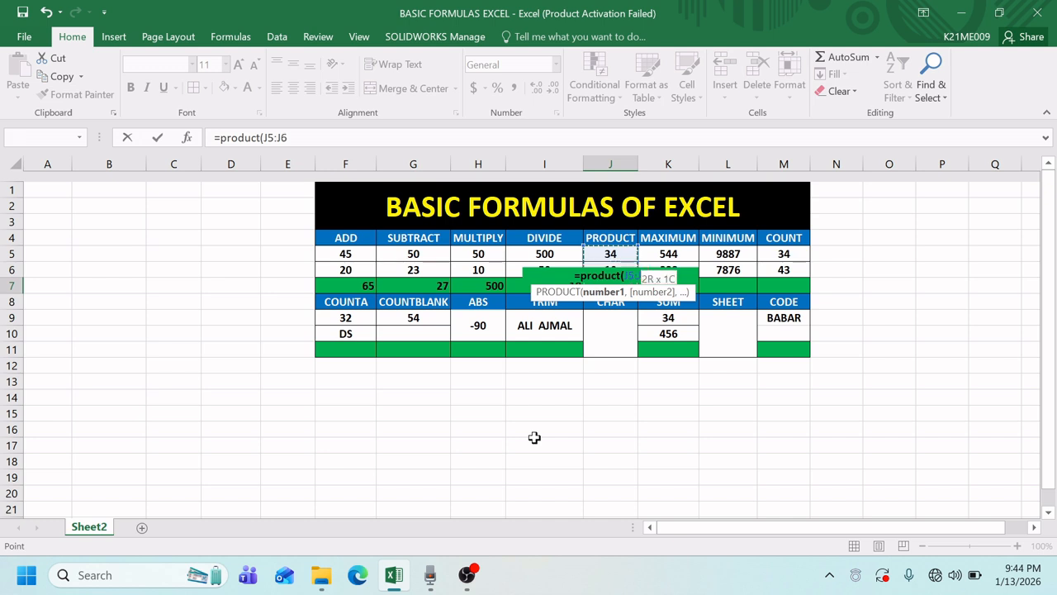
{"action": "type", "text": ")"}
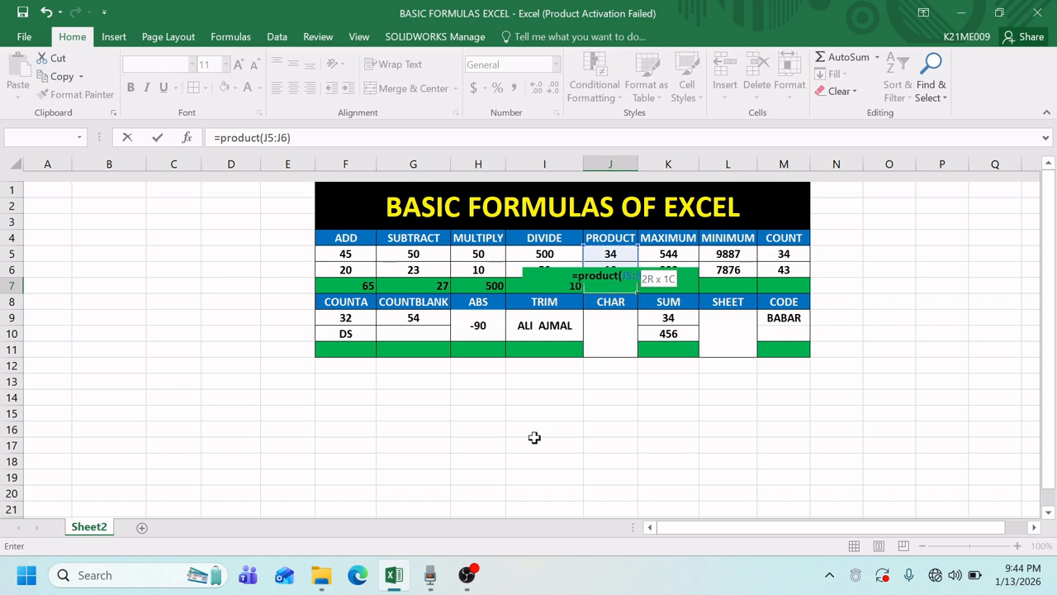
{"action": "key", "text": "Return"}
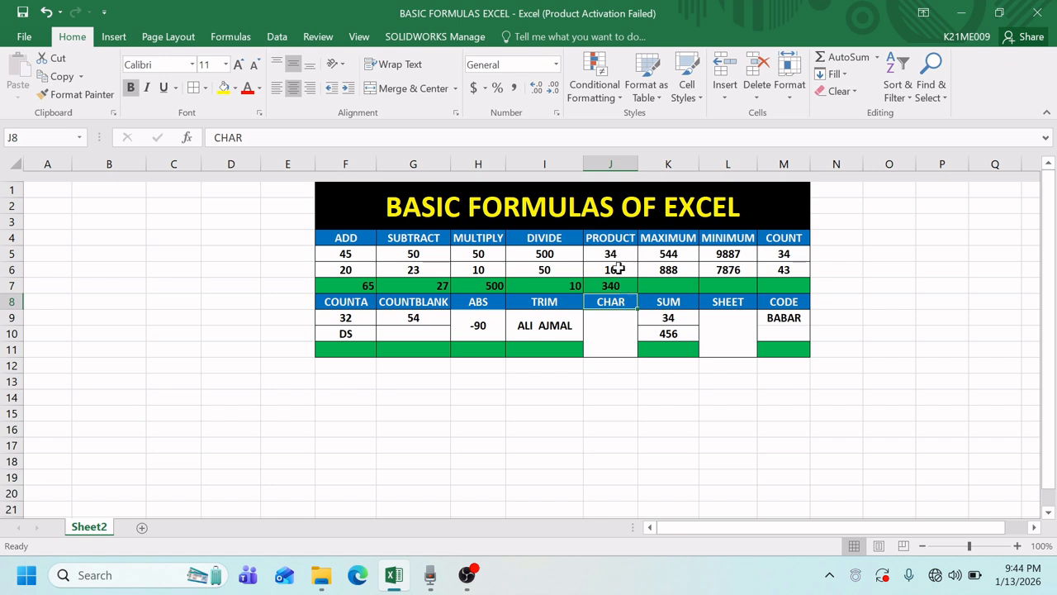
Enter the formula =MAX(K5:K6) in cell K7 to get the larger of the two values under MAXIMUM.
{"action": "key", "text": "Right"}
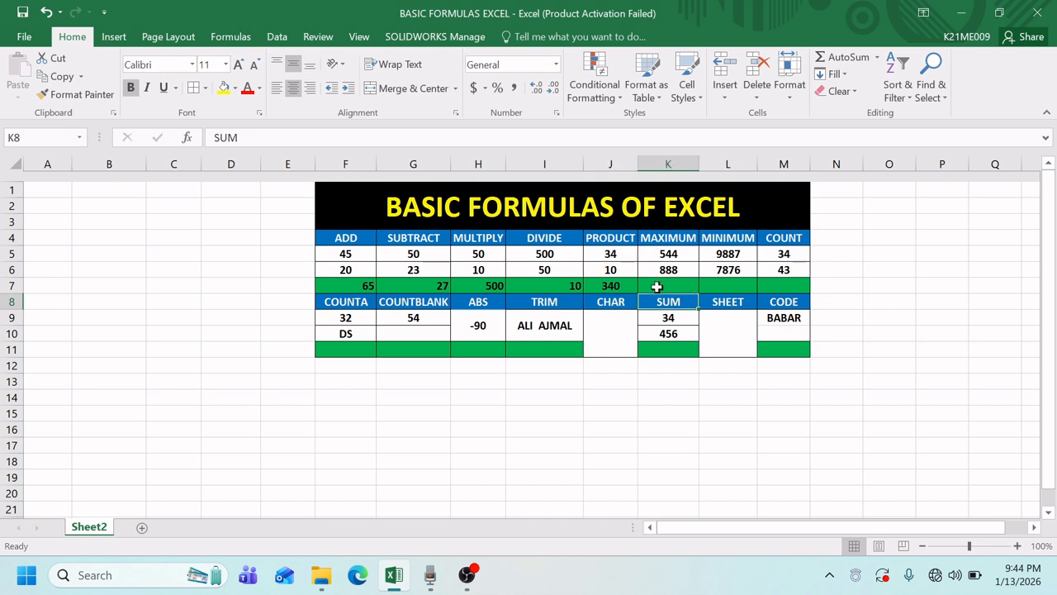
{"action": "key", "text": "Up"}
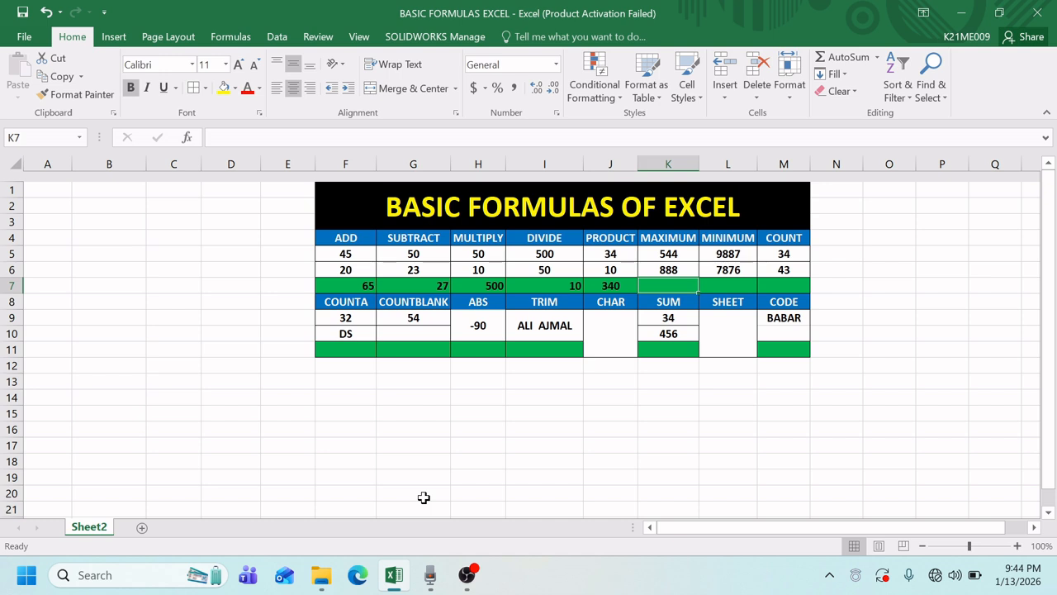
{"action": "key", "text": "Up"}
{"action": "key", "text": "Up"}
{"action": "key", "text": "Up"}
{"action": "key", "text": "Down"}
{"action": "key", "text": "Down"}
{"action": "key", "text": "Down"}
{"action": "type", "text": "="}
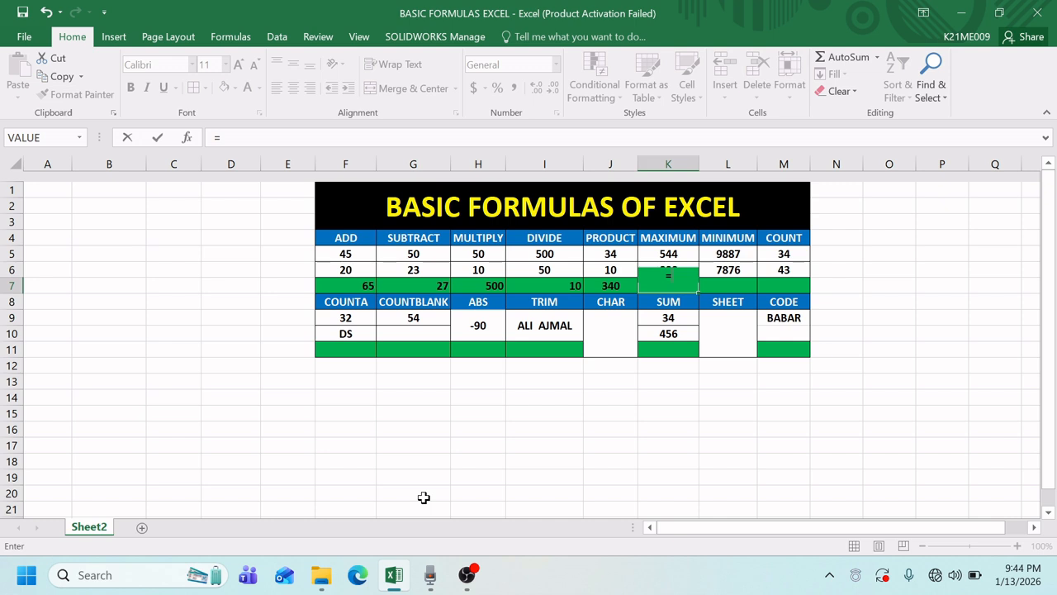
{"action": "type", "text": "m"}
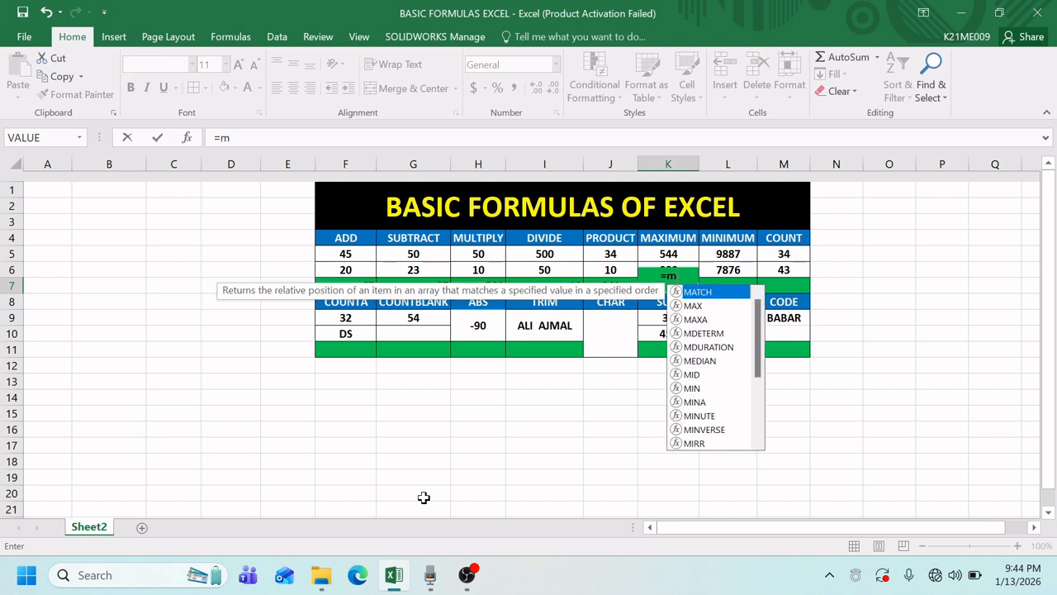
{"action": "type", "text": "ax"}
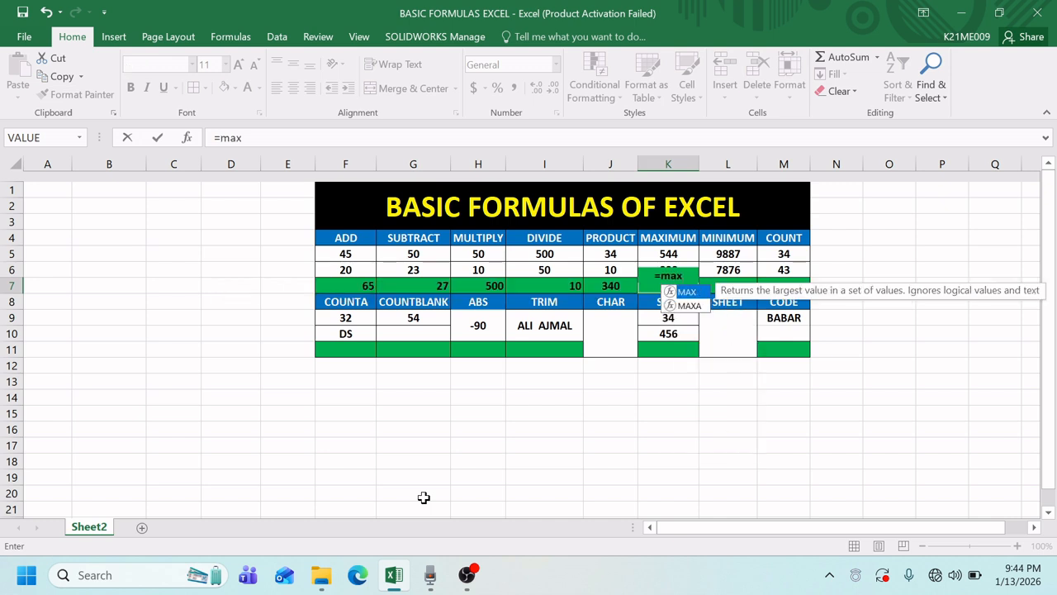
{"action": "type", "text": "("}
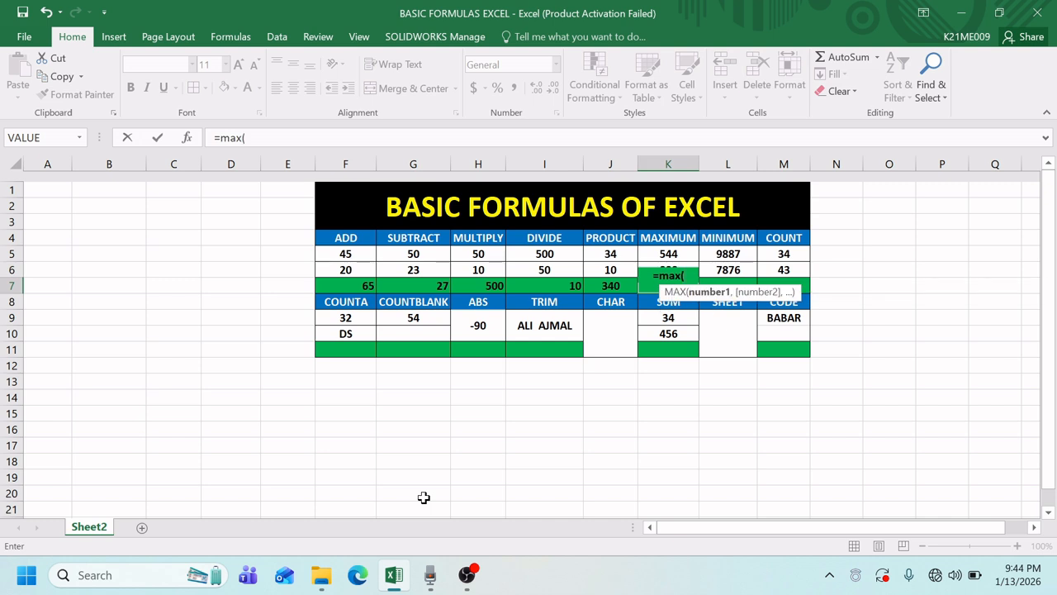
{"action": "key", "text": "Up"}
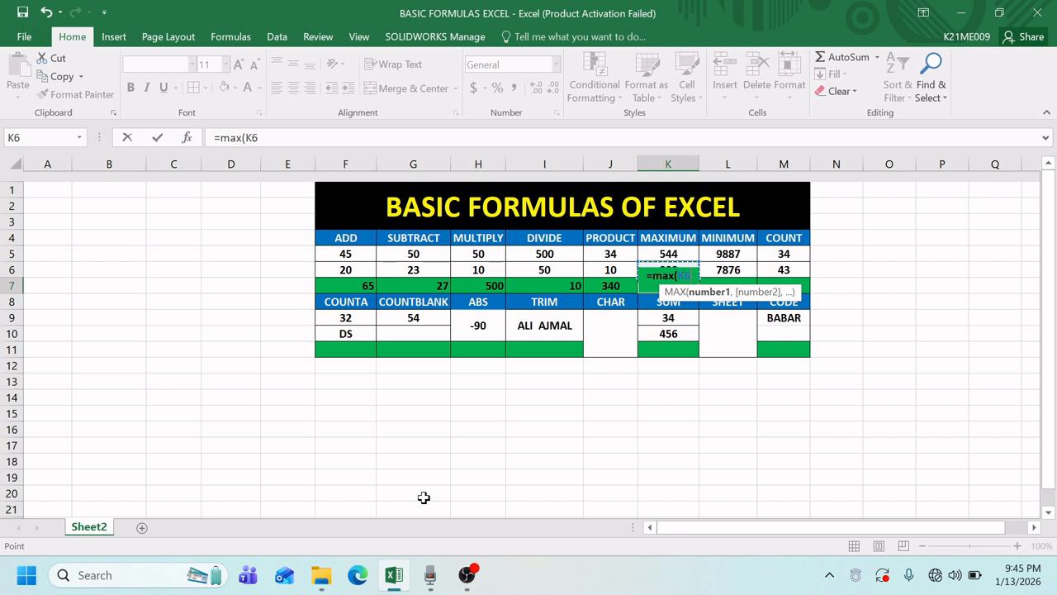
{"action": "key", "text": "Up"}
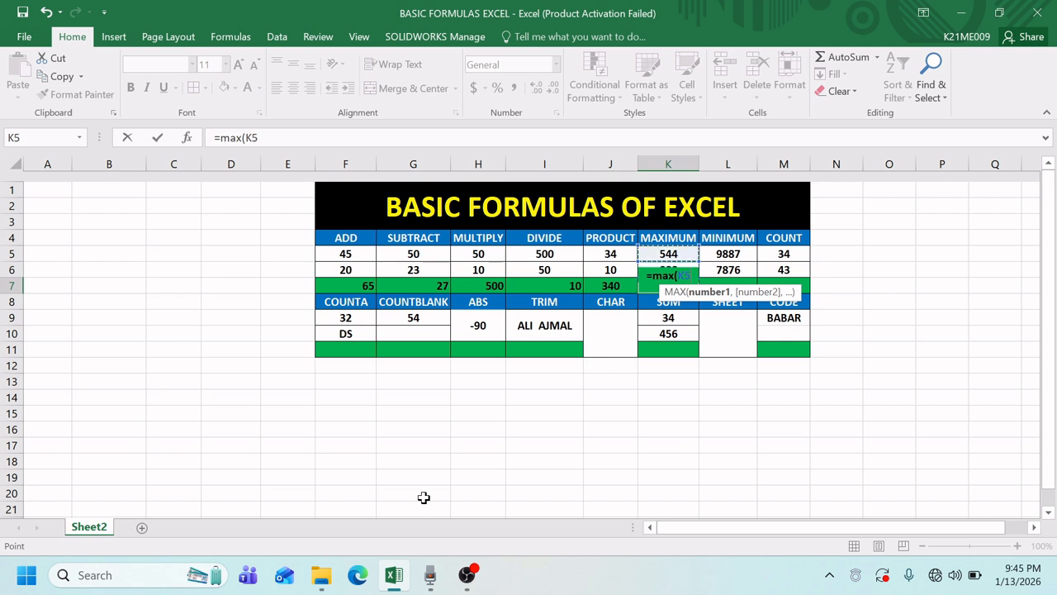
{"action": "key", "text": "shift+Down"}
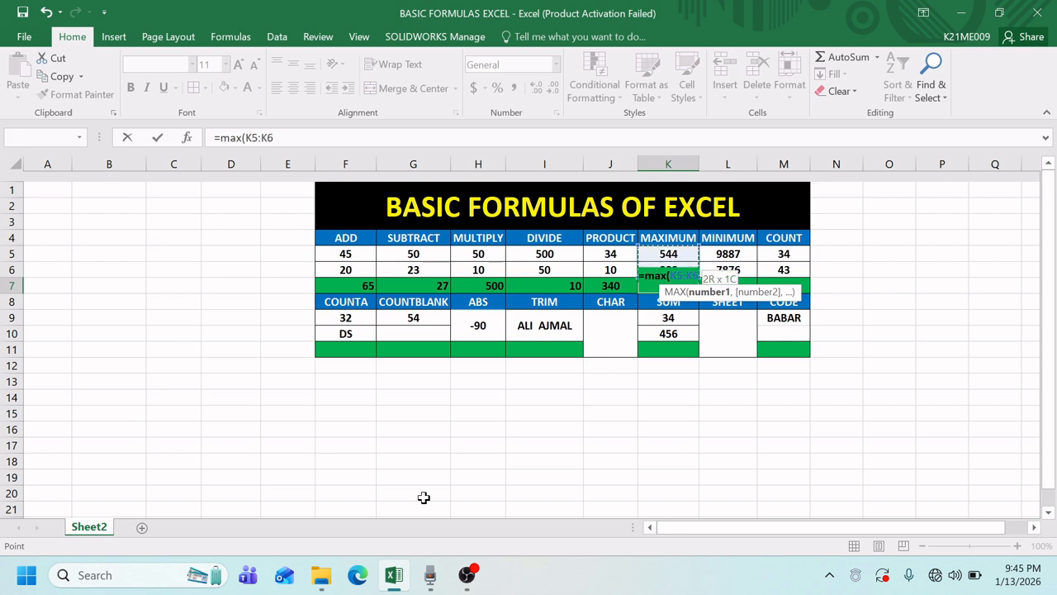
{"action": "type", "text": ")"}
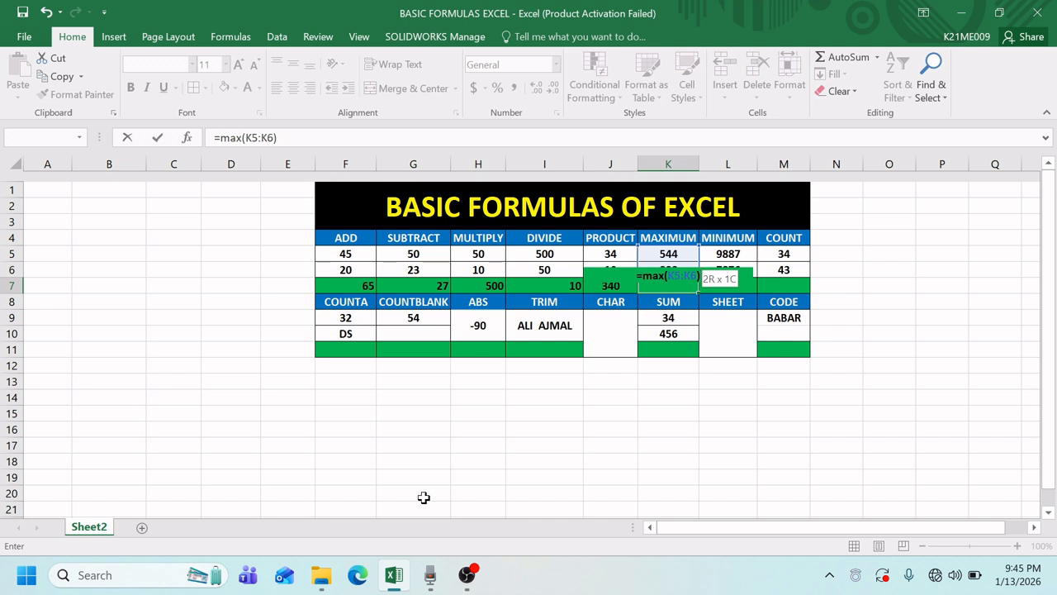
{"action": "key", "text": "Return"}
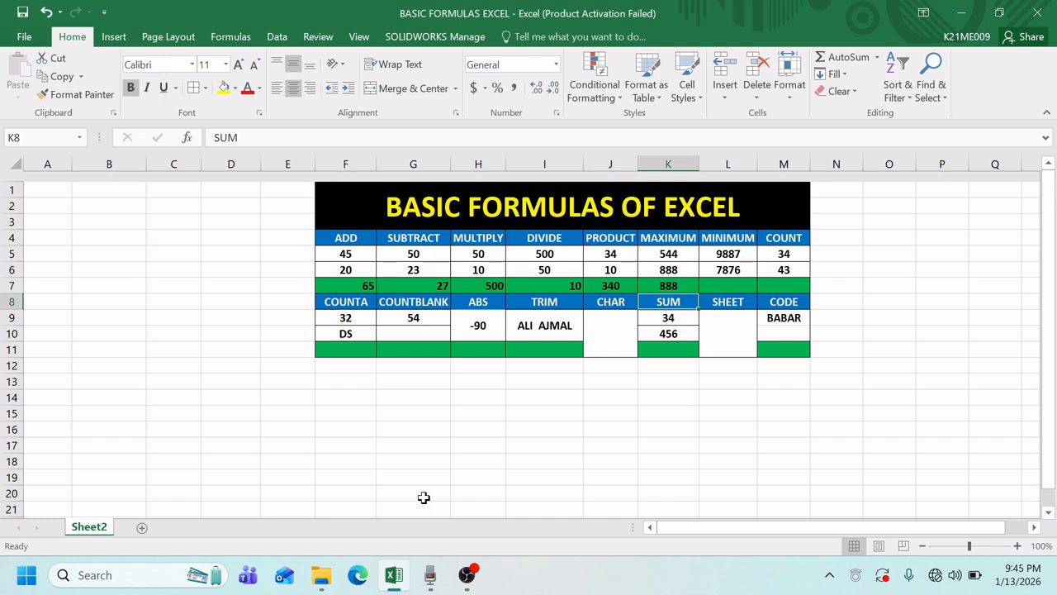
Enter the formula =MIN(L5:L6) in cell L7 to get the smaller of the two values under MINIMUM.
{"action": "key", "text": "Up"}
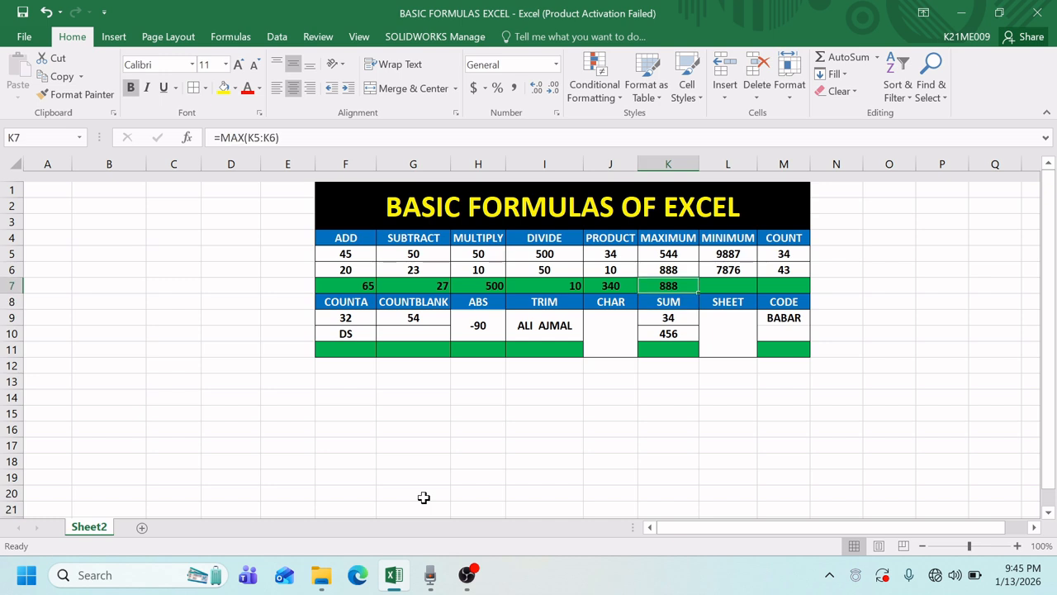
{"action": "key", "text": "Right"}
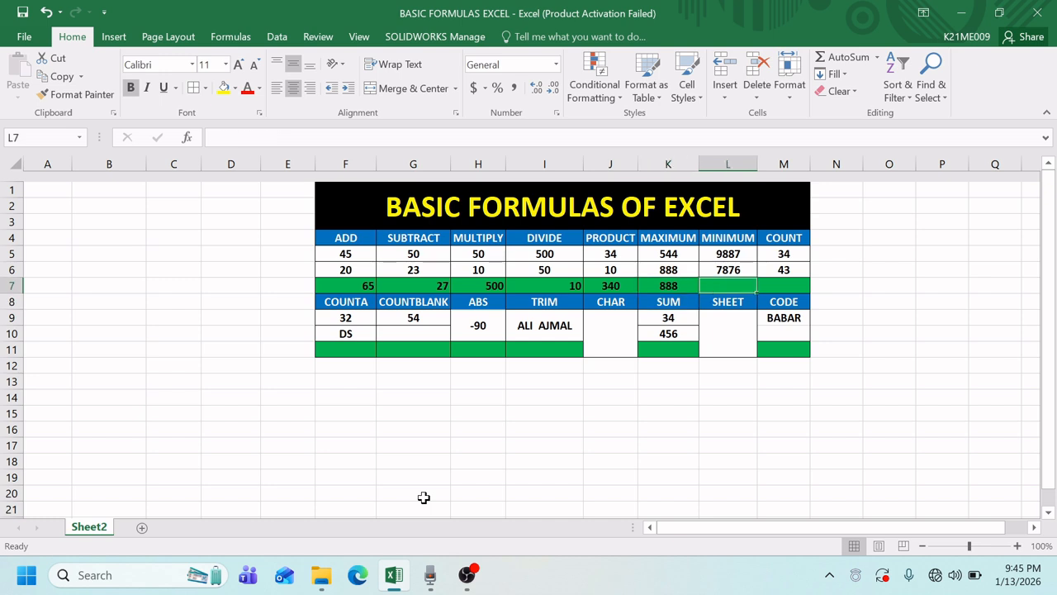
{"action": "type", "text": "=mi"}
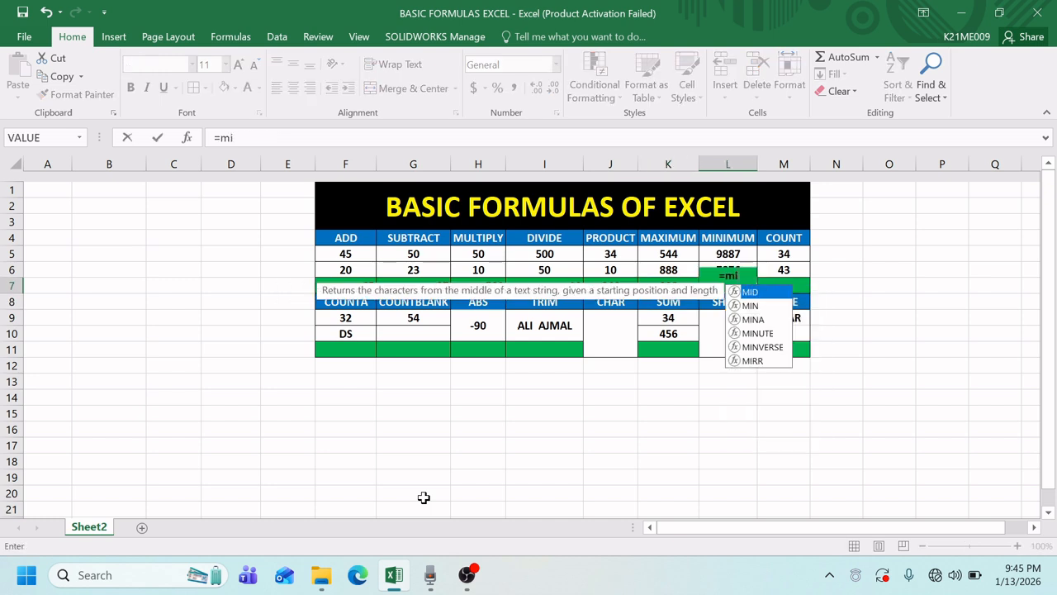
{"action": "type", "text": "n("}
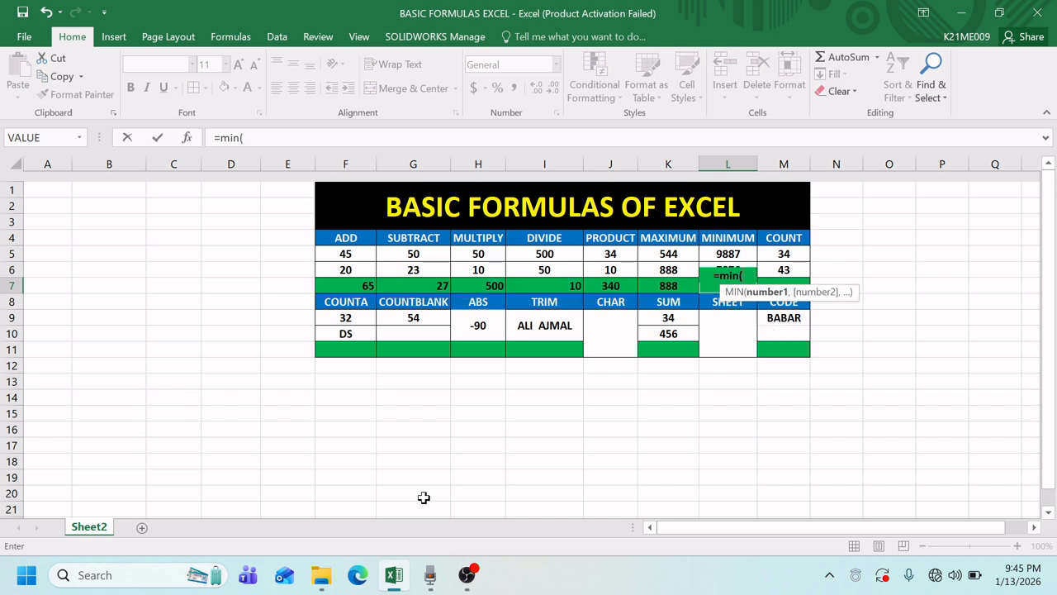
{"action": "key", "text": "Up"}
{"action": "key", "text": "Up"}
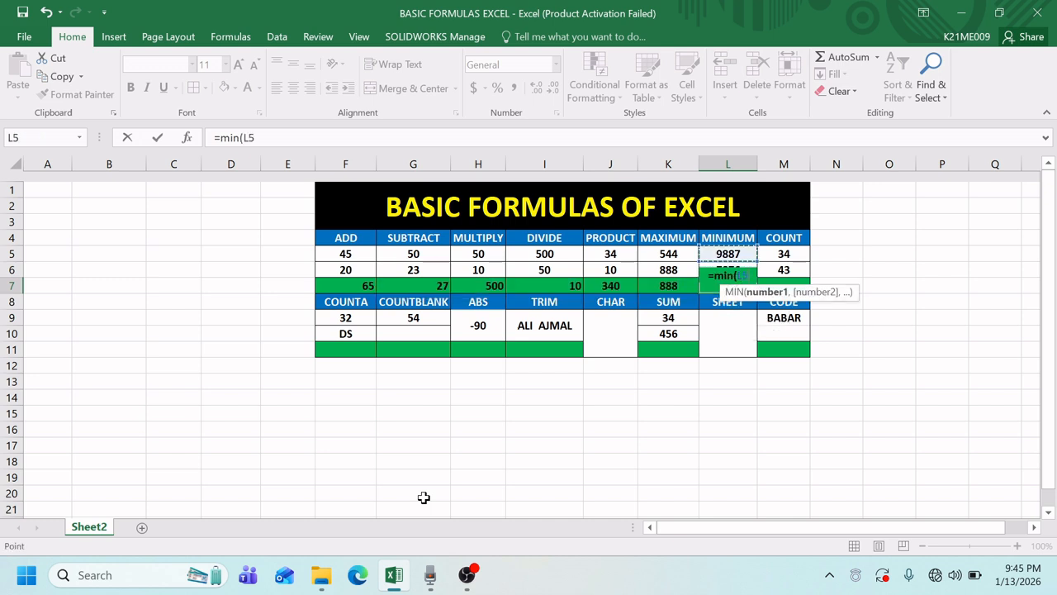
{"action": "key", "text": "shift+Down"}
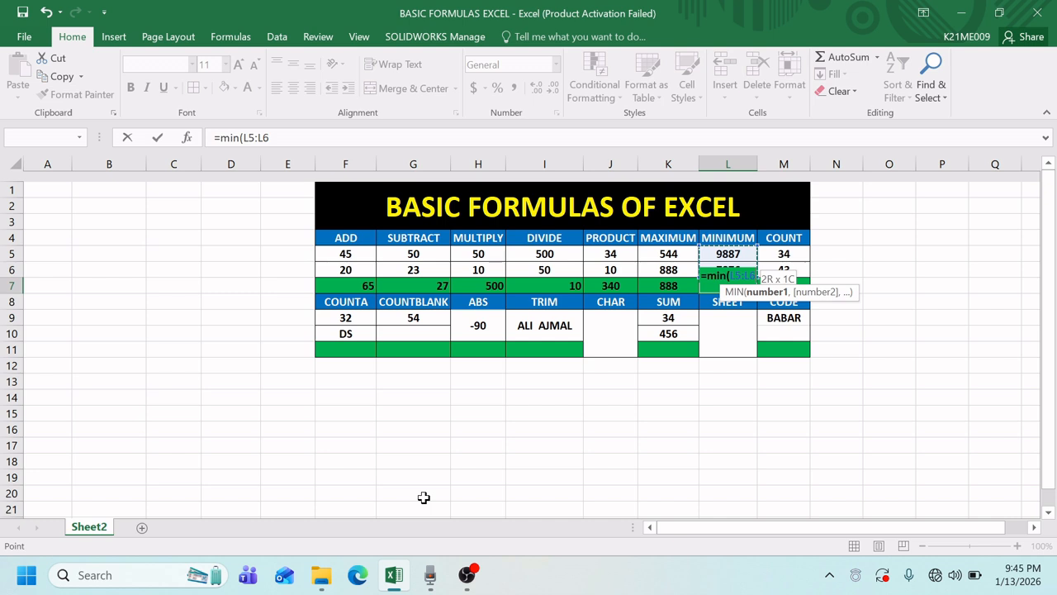
{"action": "type", "text": ")"}
{"action": "key", "text": "Return"}
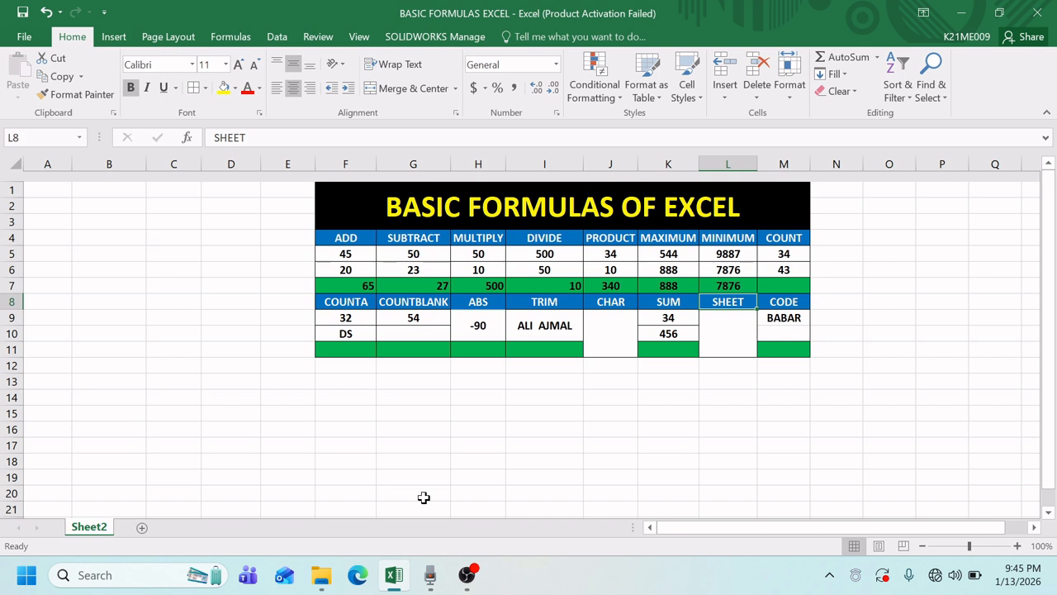
Enter the formula =COUNT(M5:M6) in cell M7 to count the numeric cells under COUNT.
{"action": "key", "text": "Up"}
{"action": "key", "text": "Up"}
{"action": "key", "text": "Up"}
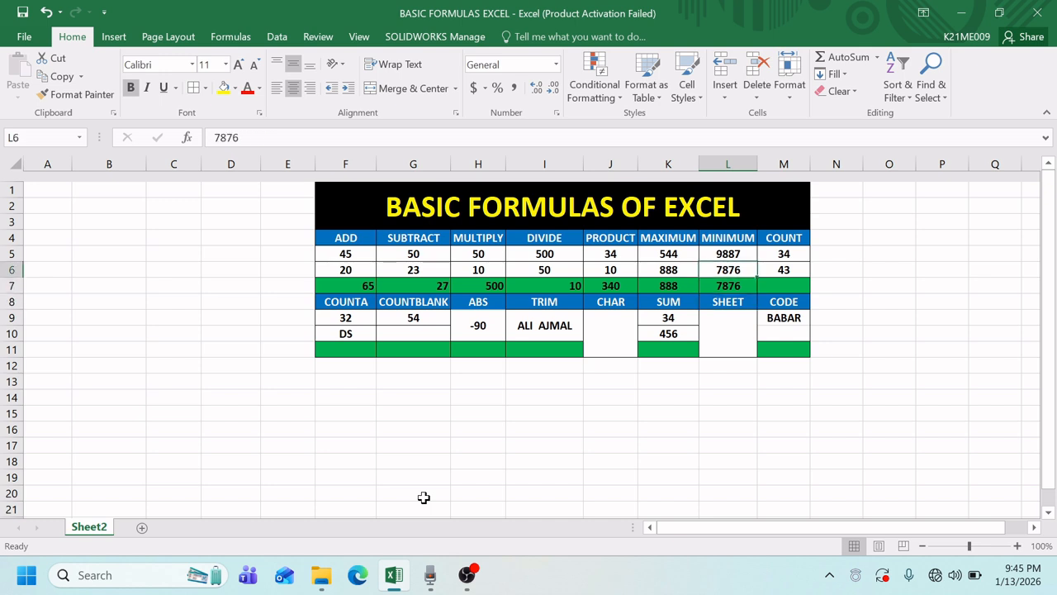
{"action": "key", "text": "Down"}
{"action": "key", "text": "Down"}
{"action": "key", "text": "Right"}
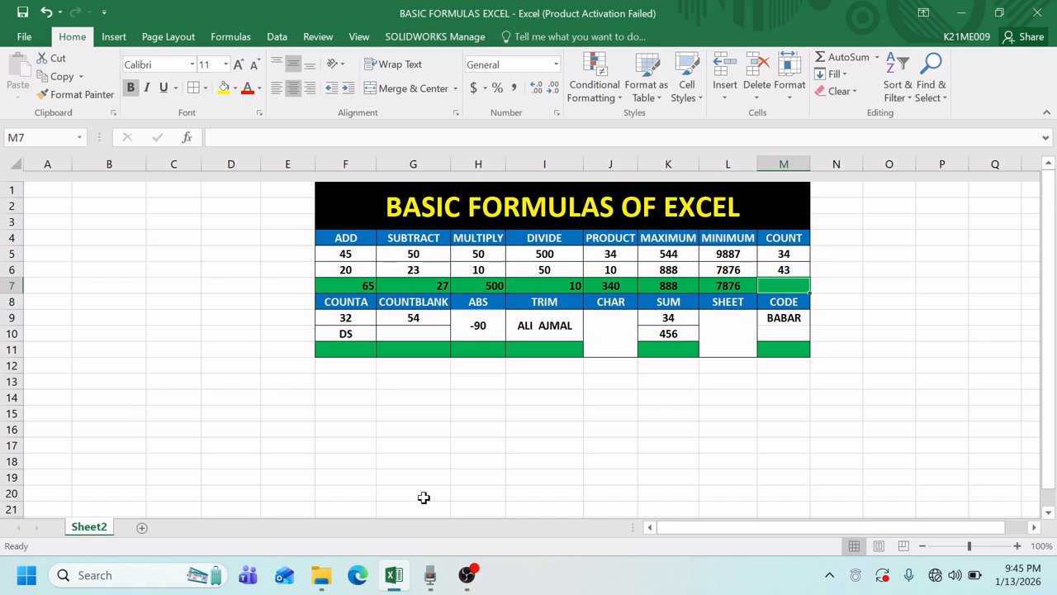
{"action": "type", "text": "=count"}
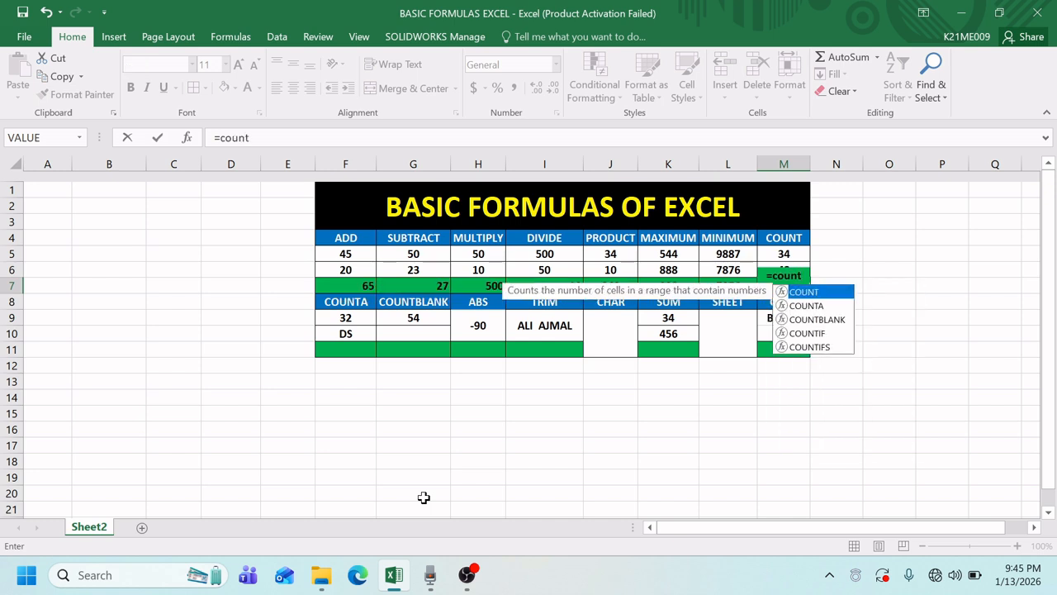
{"action": "type", "text": "("}
{"action": "key", "text": "Up"}
{"action": "key", "text": "Up"}
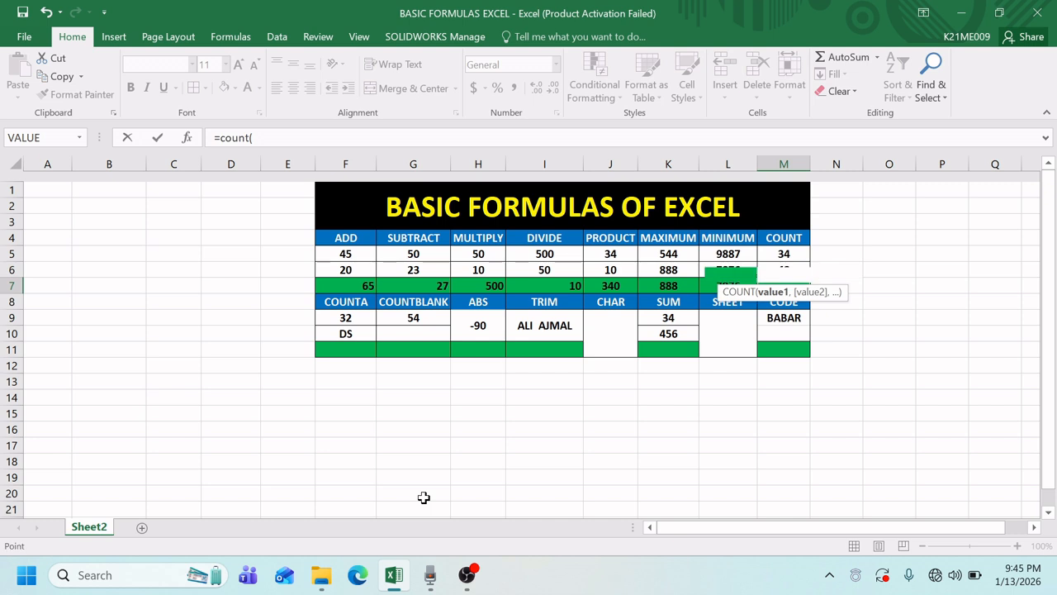
{"action": "key", "text": "shift+Down"}
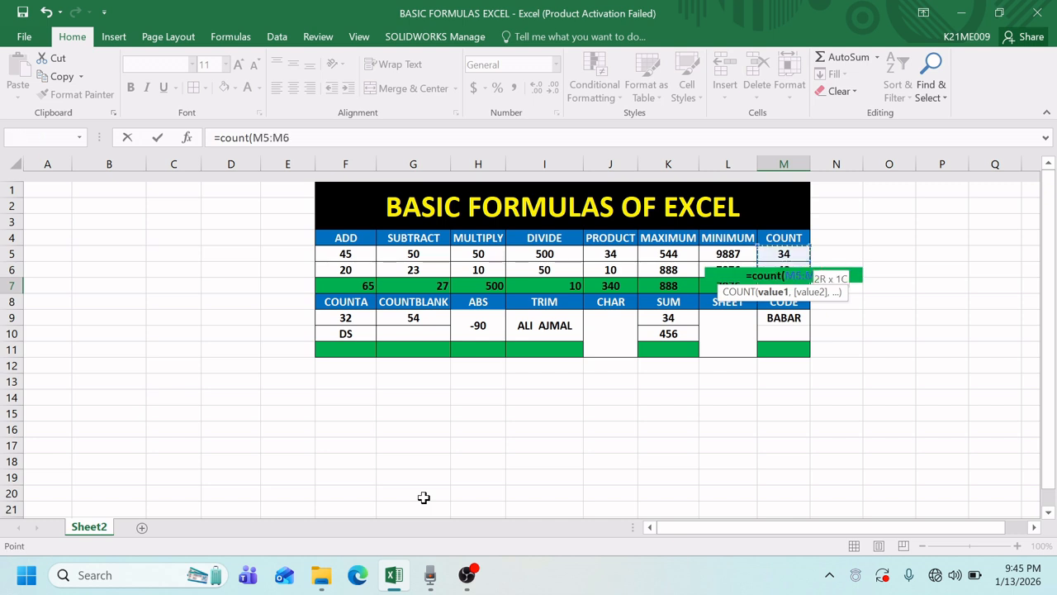
{"action": "type", "text": ")"}
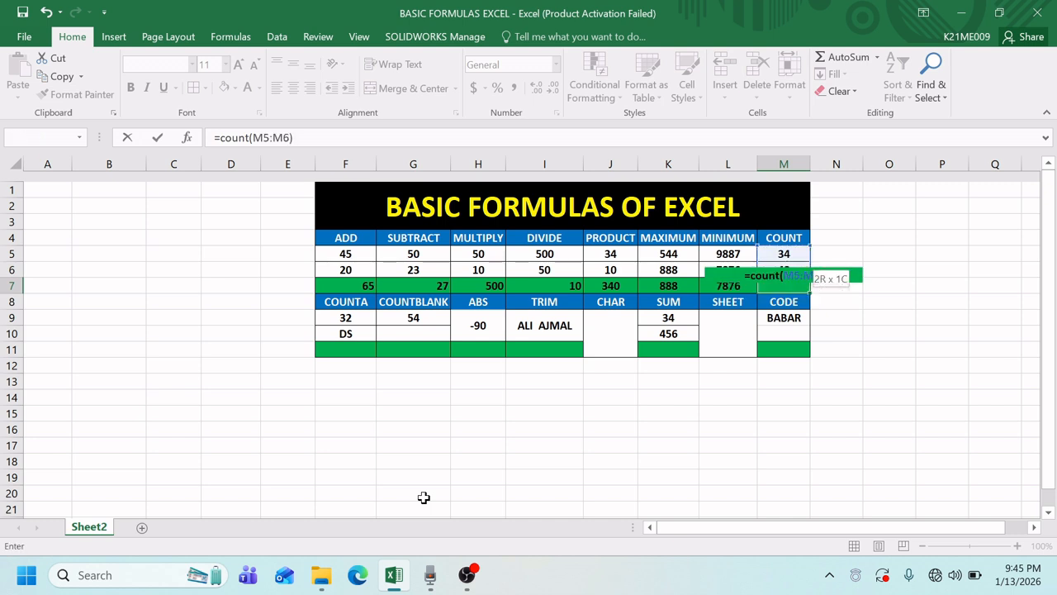
{"action": "key", "text": "Return"}
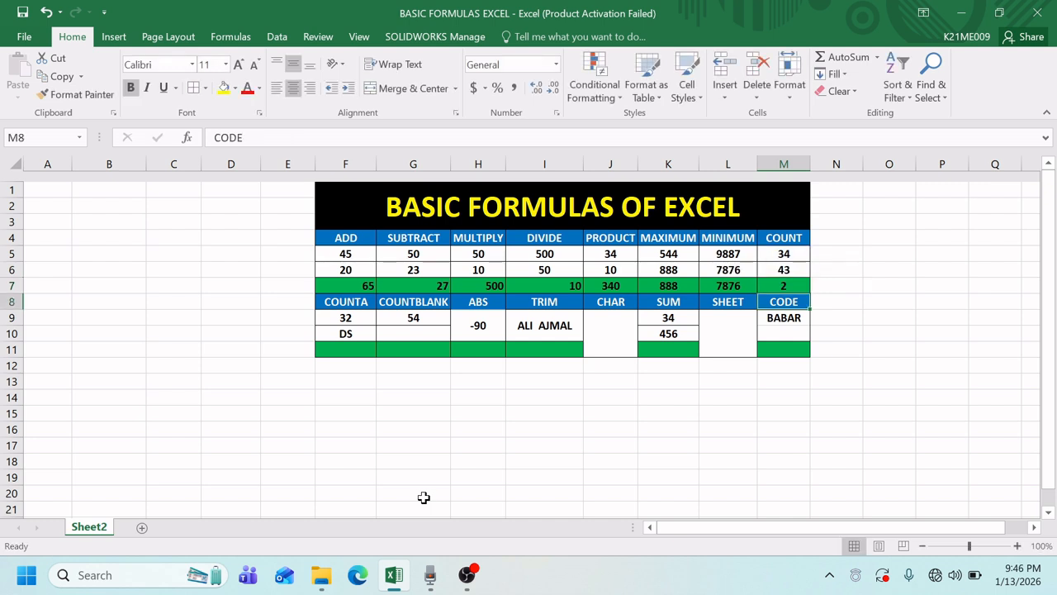
{"action": "key", "text": "Up"}
{"action": "key", "text": "Up"}
{"action": "key", "text": "Up"}
{"action": "key", "text": "Up"}
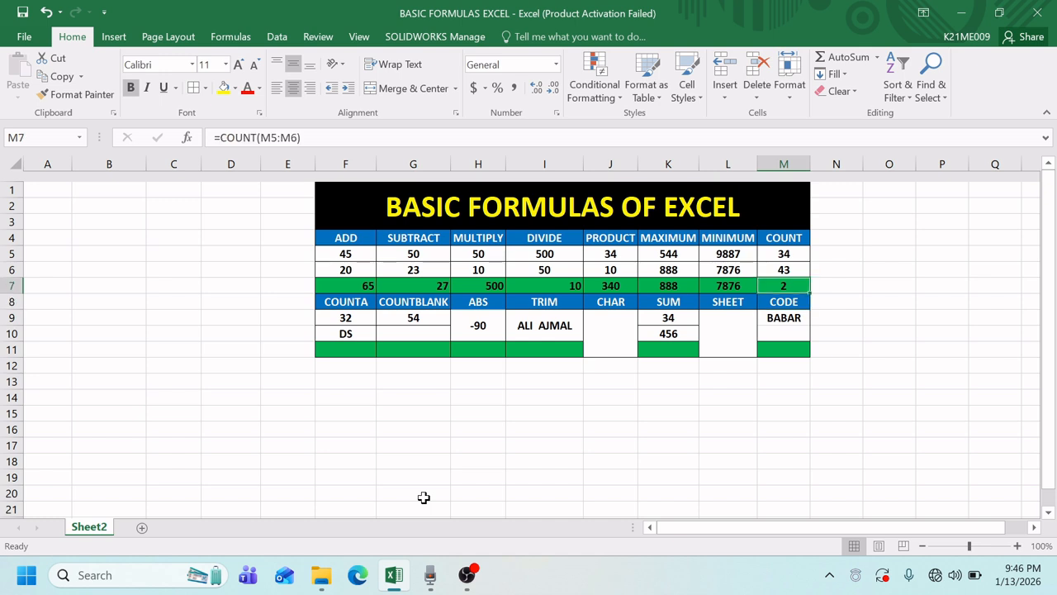
{"action": "key", "text": "Down"}
{"action": "key", "text": "Down"}
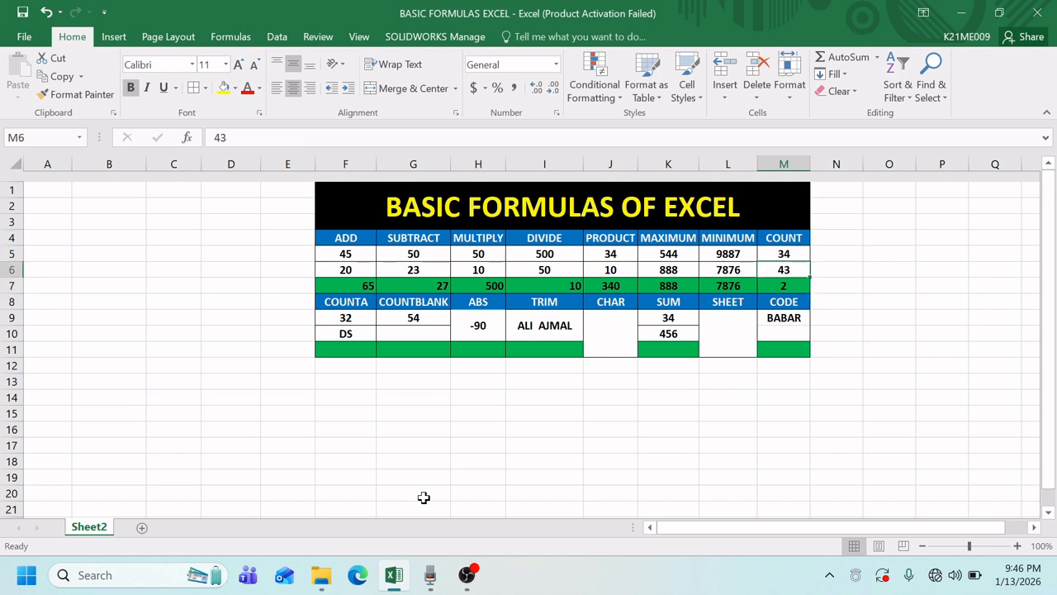
Enter the formula =COUNTA(F9:F10) in cell F11 to count the non-empty cells under COUNTA.
{"action": "key", "text": "Down"}
{"action": "key", "text": "Down"}
{"action": "key", "text": "Down"}
{"action": "key", "text": "Down"}
{"action": "key", "text": "Down"}
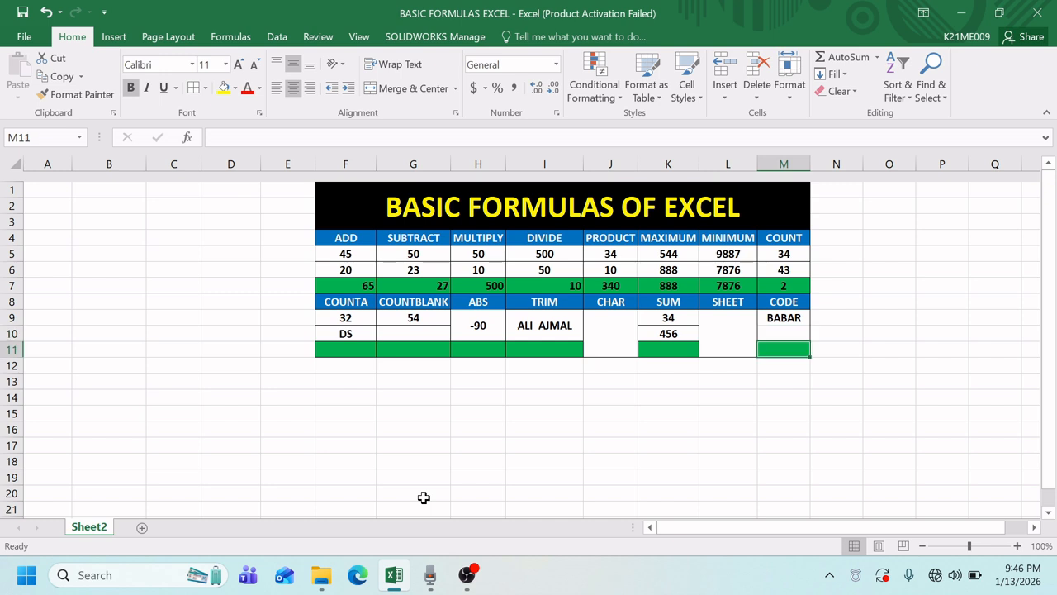
{"action": "key", "text": "Left"}
{"action": "key", "text": "Left"}
{"action": "key", "text": "Left"}
{"action": "key", "text": "Left"}
{"action": "key", "text": "Left"}
{"action": "key", "text": "Left"}
{"action": "key", "text": "Left"}
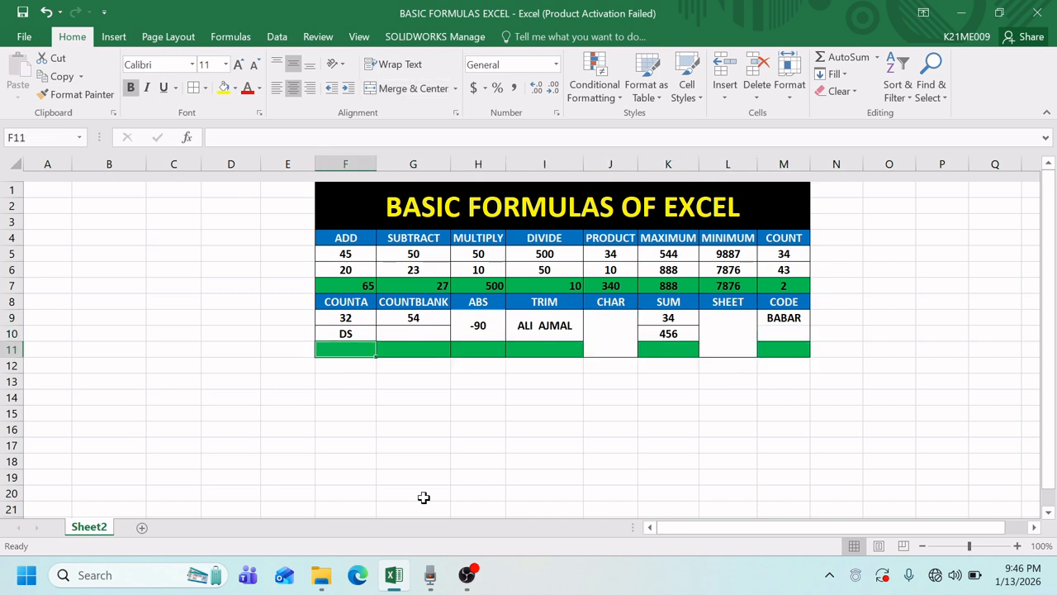
{"action": "type", "text": "="}
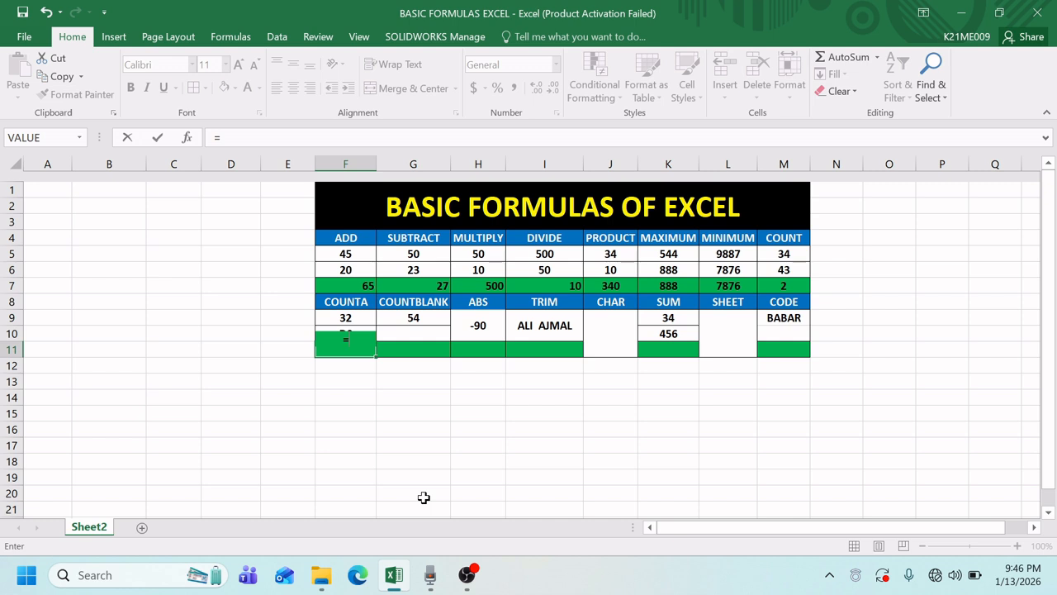
{"action": "type", "text": "cou"}
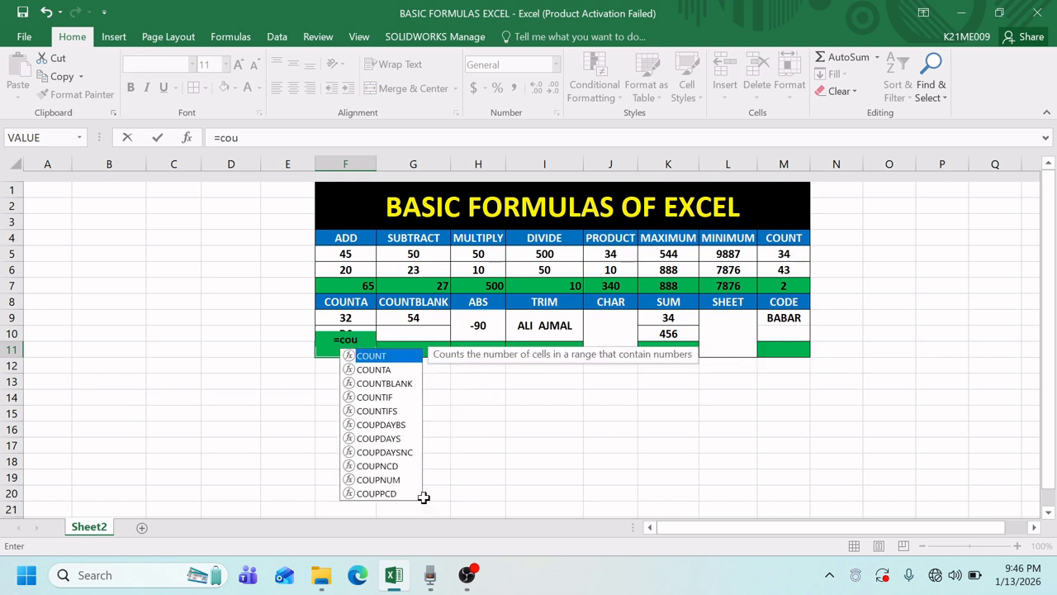
{"action": "type", "text": "nta"}
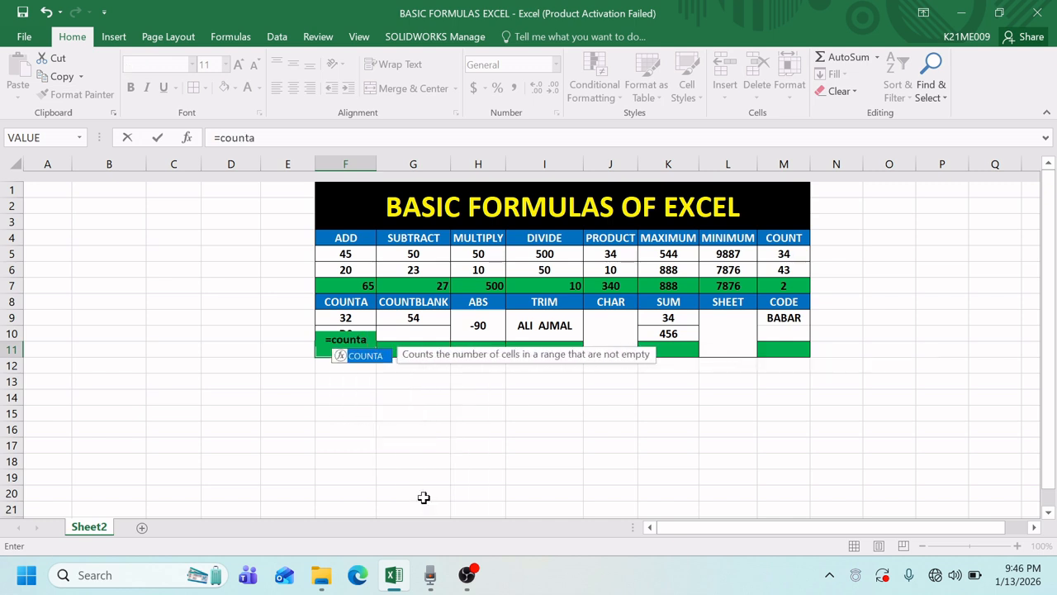
{"action": "type", "text": "("}
{"action": "key", "text": "Up"}
{"action": "key", "text": "Up"}
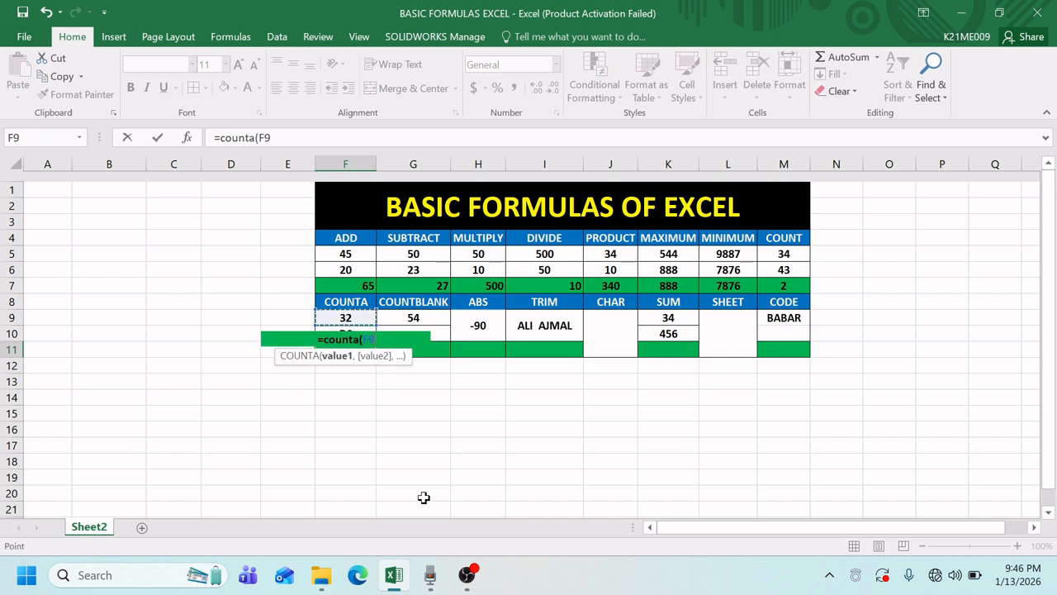
{"action": "key", "text": "shift+Down"}
{"action": "type", "text": ")"}
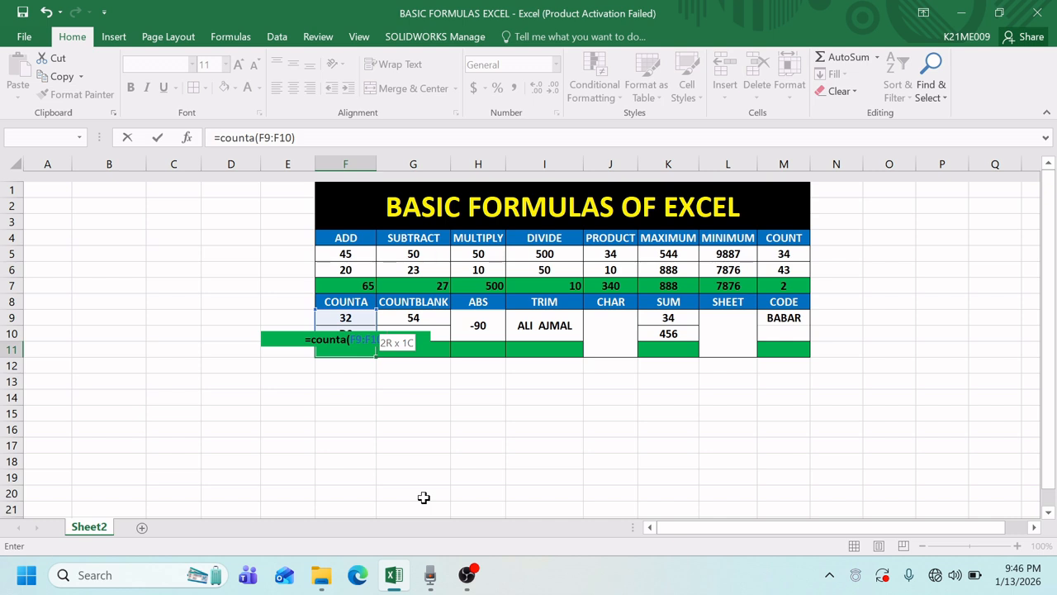
{"action": "key", "text": "Return"}
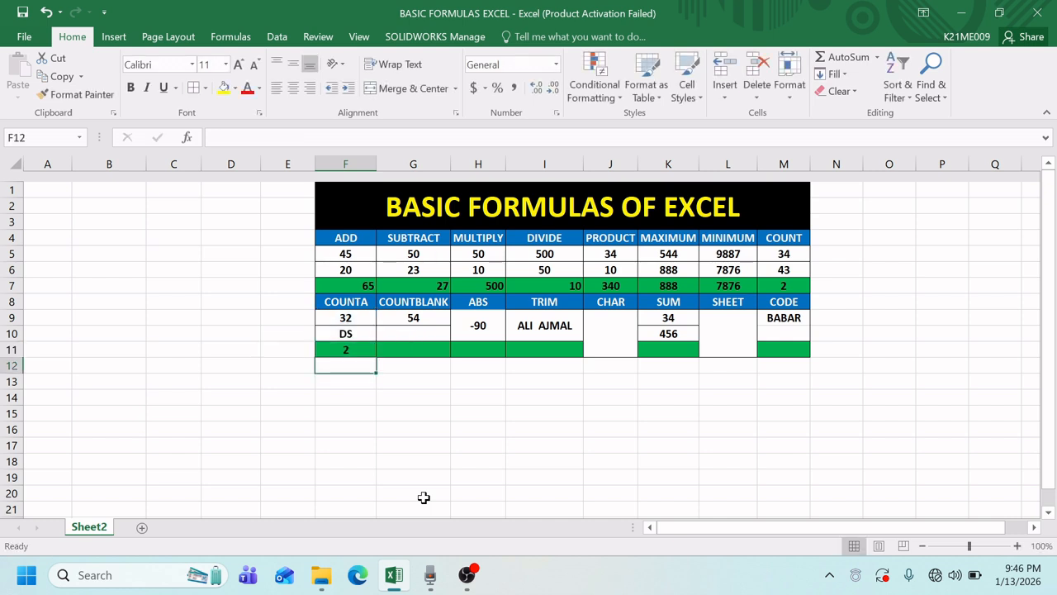
Enter the formula =COUNTBLANK(G9:G10) in cell G11 to count the empty cells under COUNTBLANK.
{"action": "key", "text": "Right"}
{"action": "key", "text": "Up"}
{"action": "key", "text": "Up"}
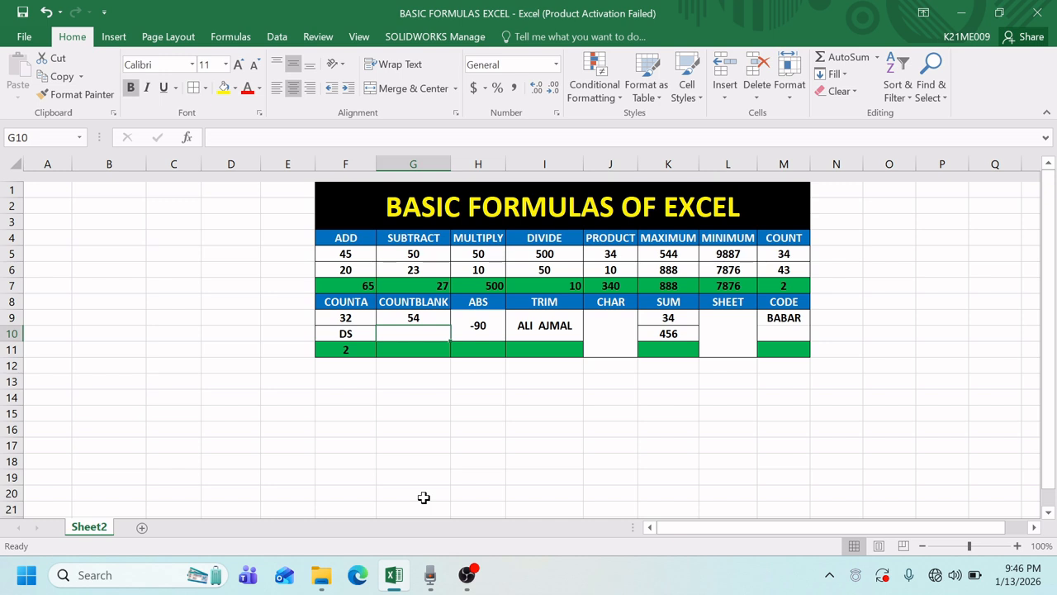
{"action": "key", "text": "Down"}
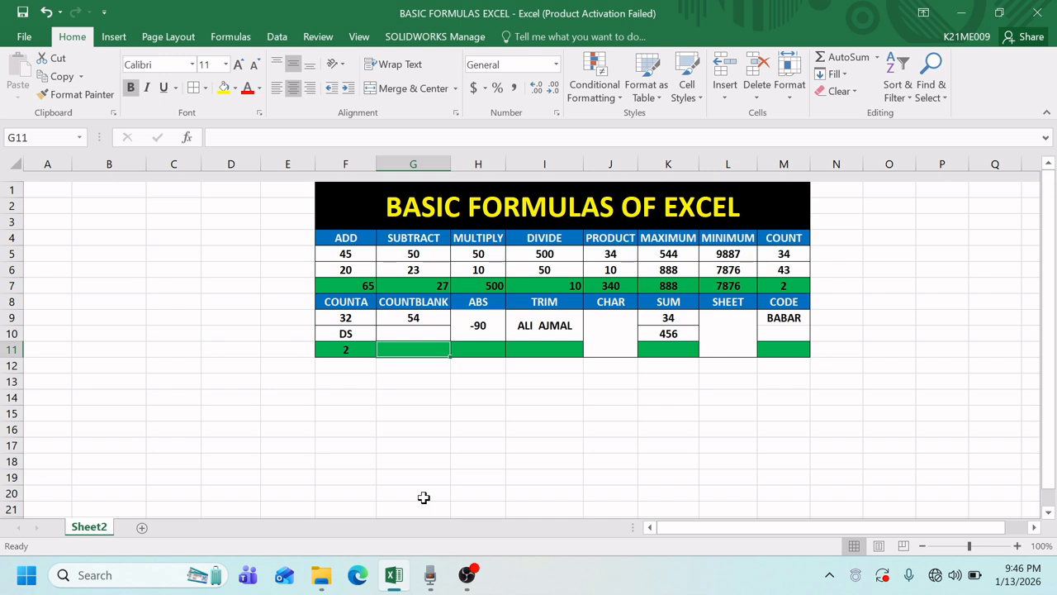
{"action": "type", "text": "="}
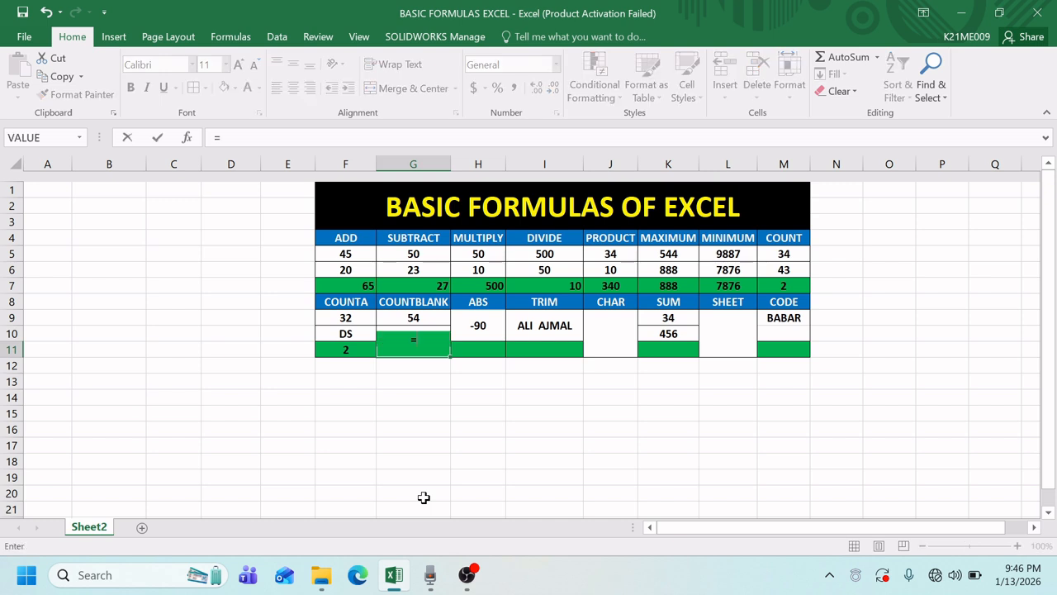
{"action": "type", "text": "count"}
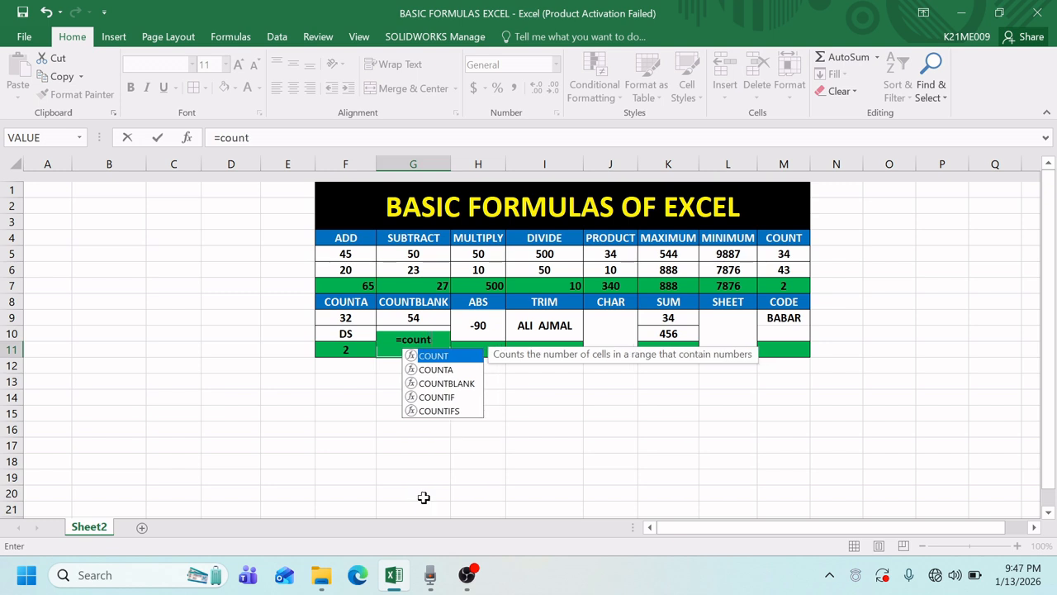
{"action": "type", "text": "b"}
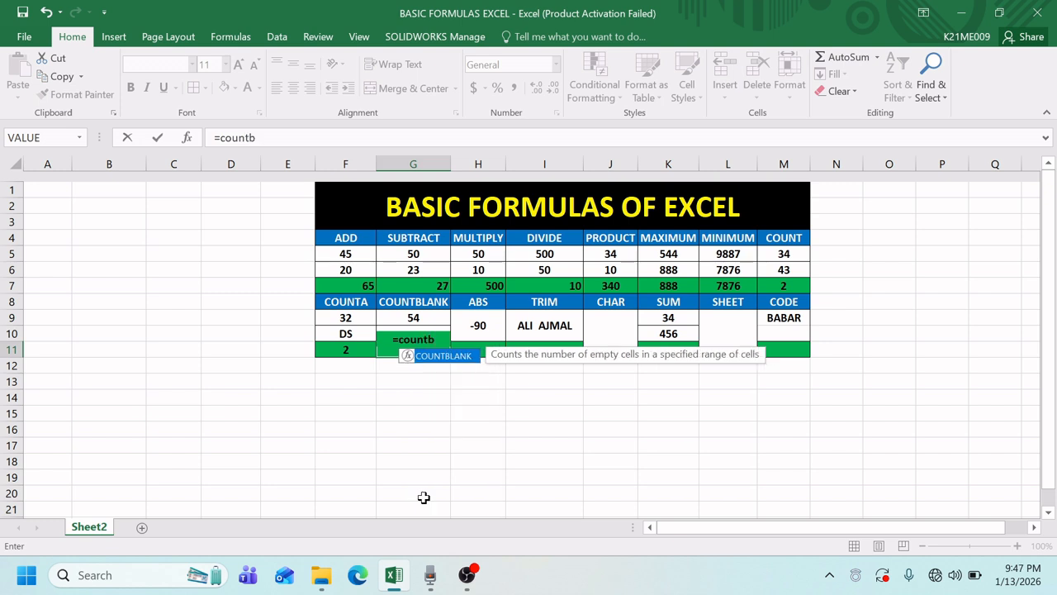
{"action": "type", "text": "la"}
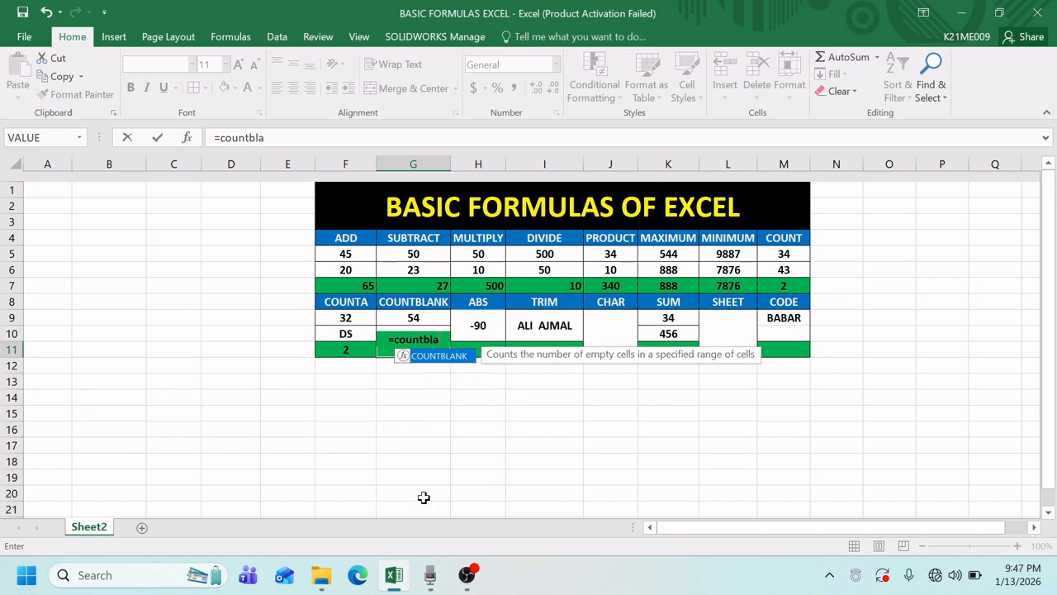
{"action": "type", "text": "nk("}
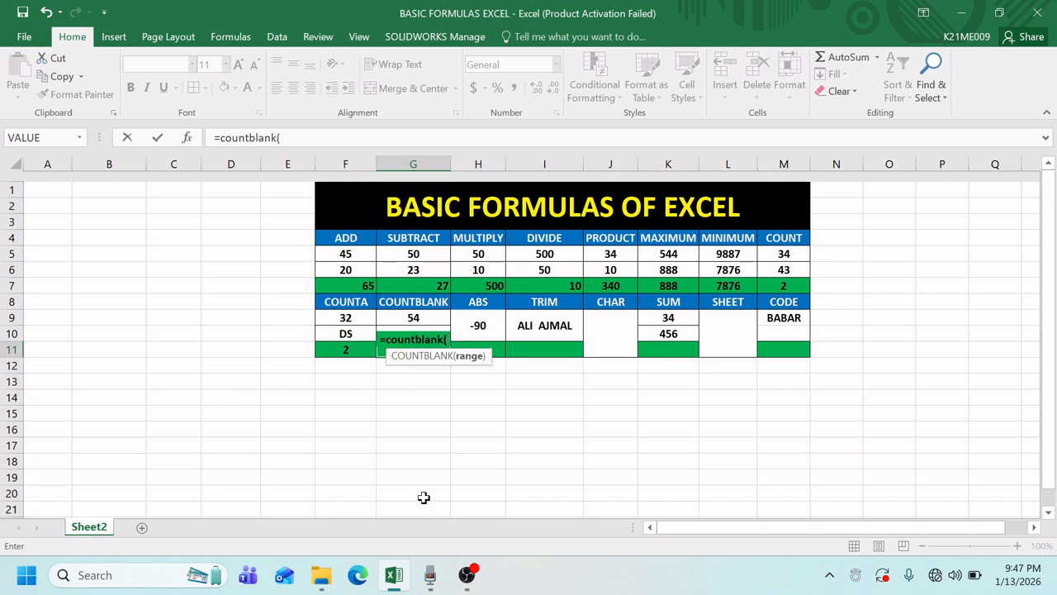
{"action": "key", "text": "Up"}
{"action": "key", "text": "Up"}
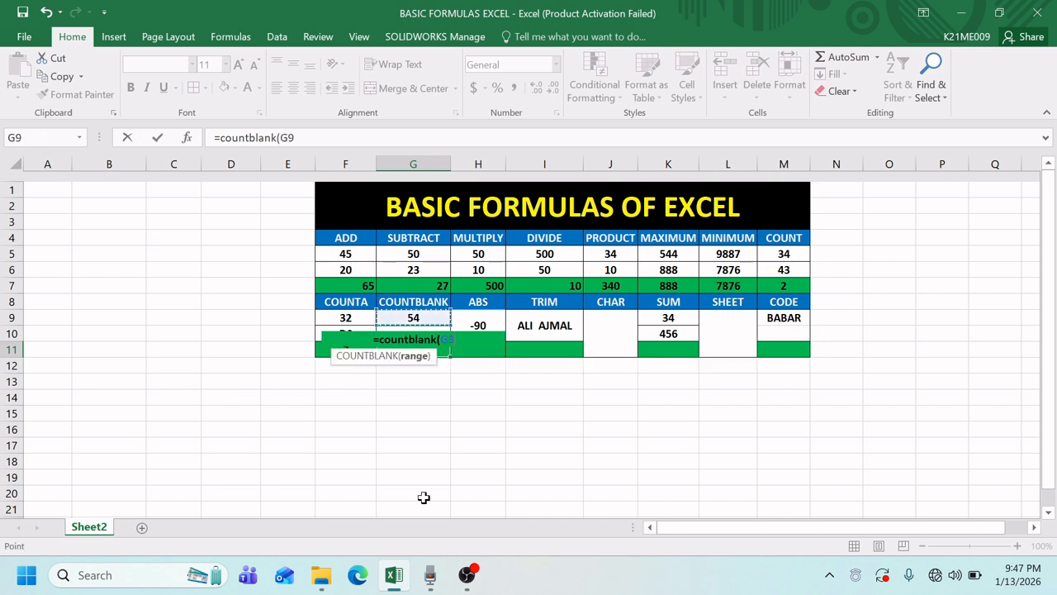
{"action": "key", "text": "shift+Down"}
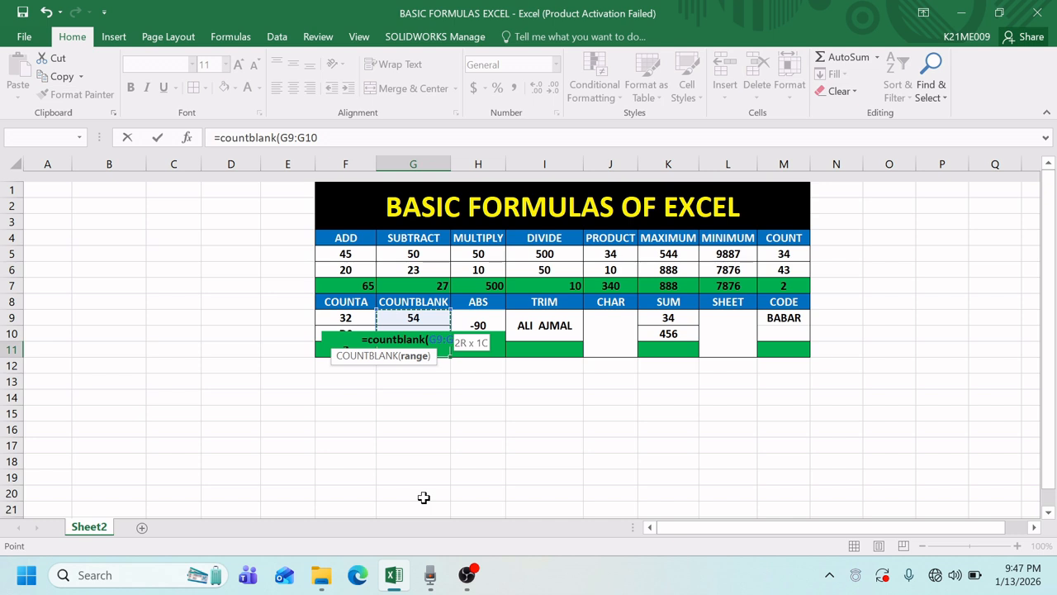
{"action": "type", "text": ")"}
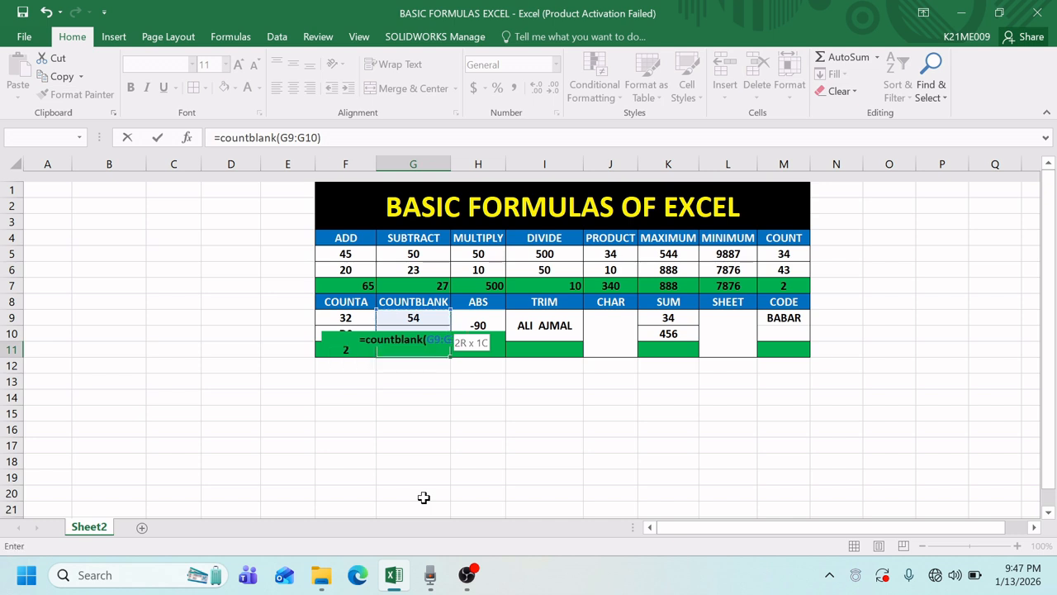
{"action": "key", "text": "Return"}
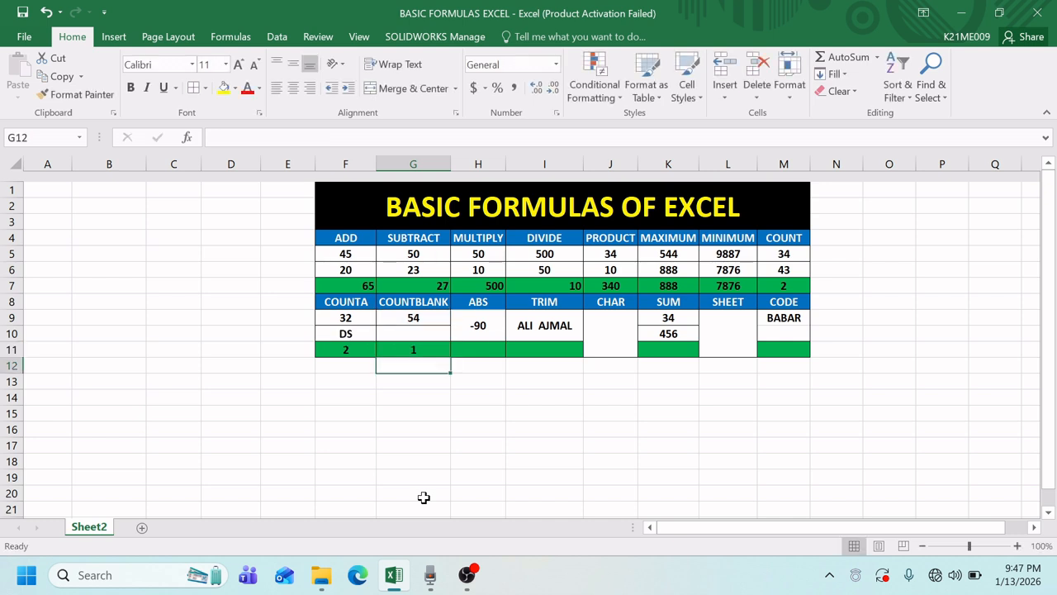
Enter the formula =ABS(H9) in cell H11 to get the absolute value of the number under ABS.
{"action": "key", "text": "Up"}
{"action": "key", "text": "Up"}
{"action": "key", "text": "Up"}
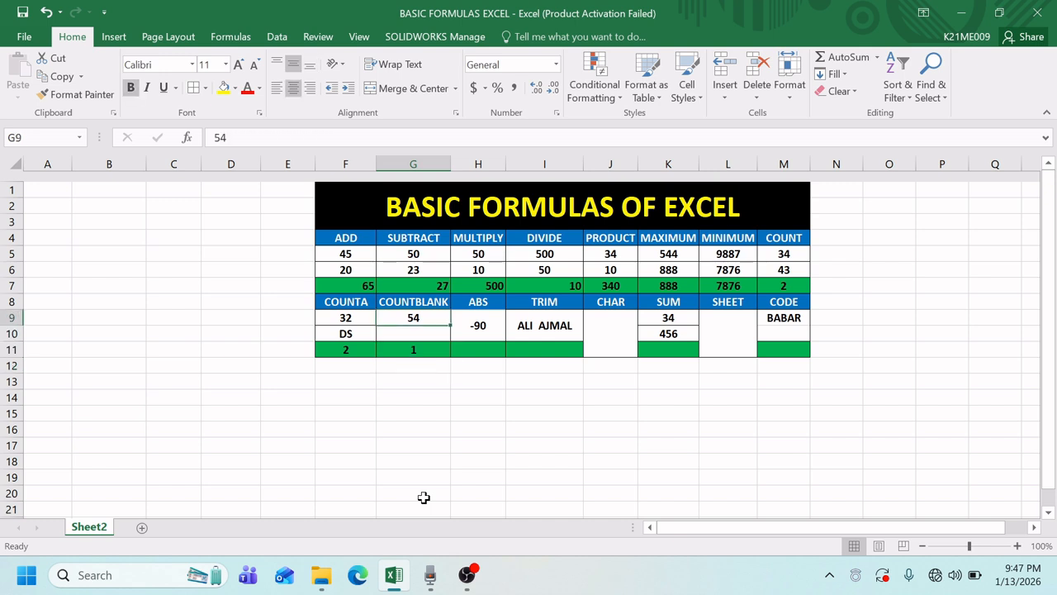
{"action": "key", "text": "Down"}
{"action": "key", "text": "Down"}
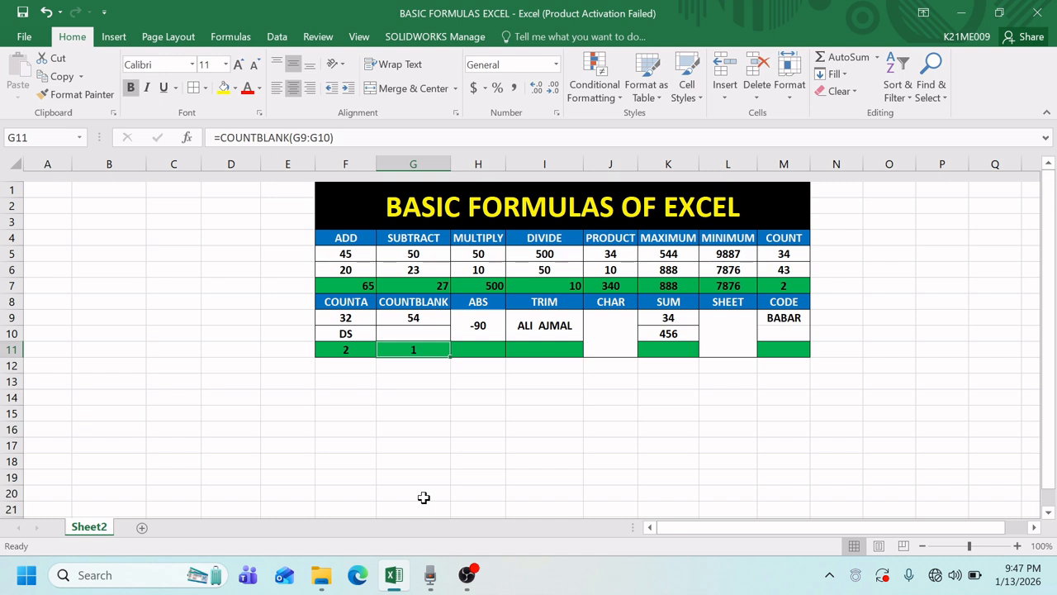
{"action": "key", "text": "Right"}
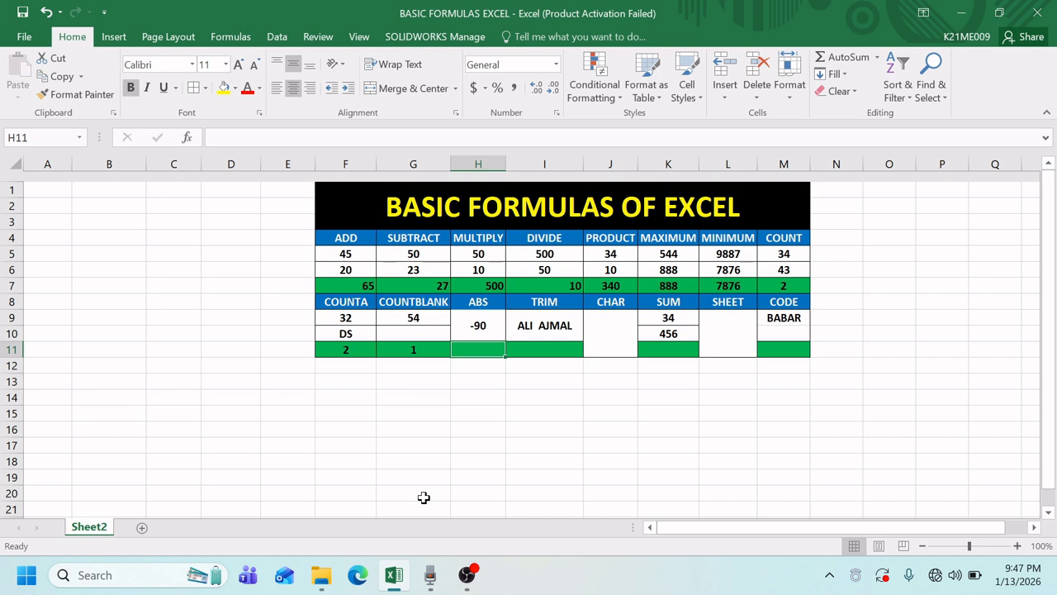
{"action": "type", "text": "="}
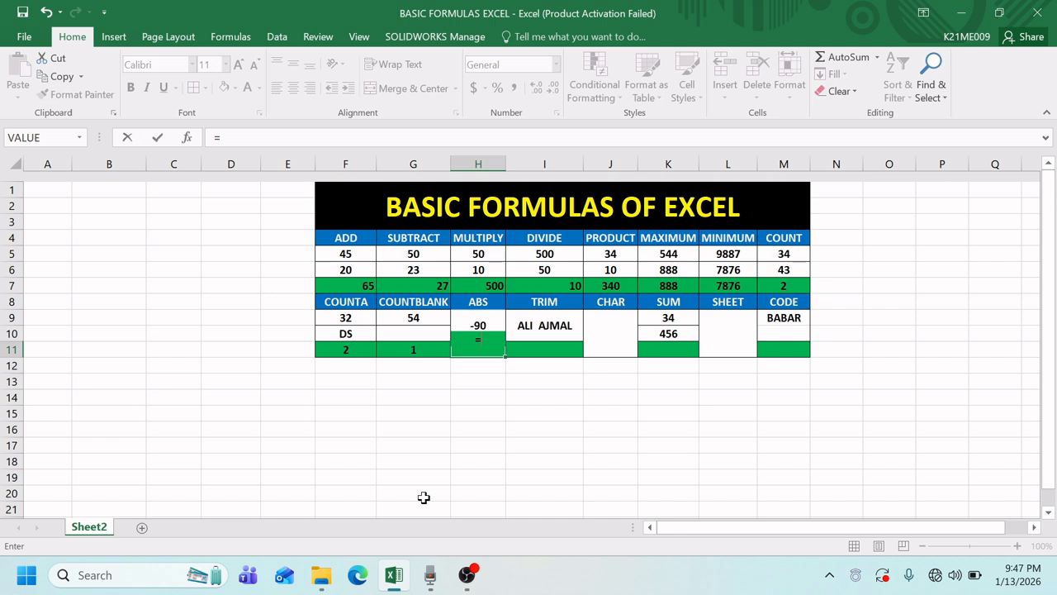
{"action": "type", "text": "abs"}
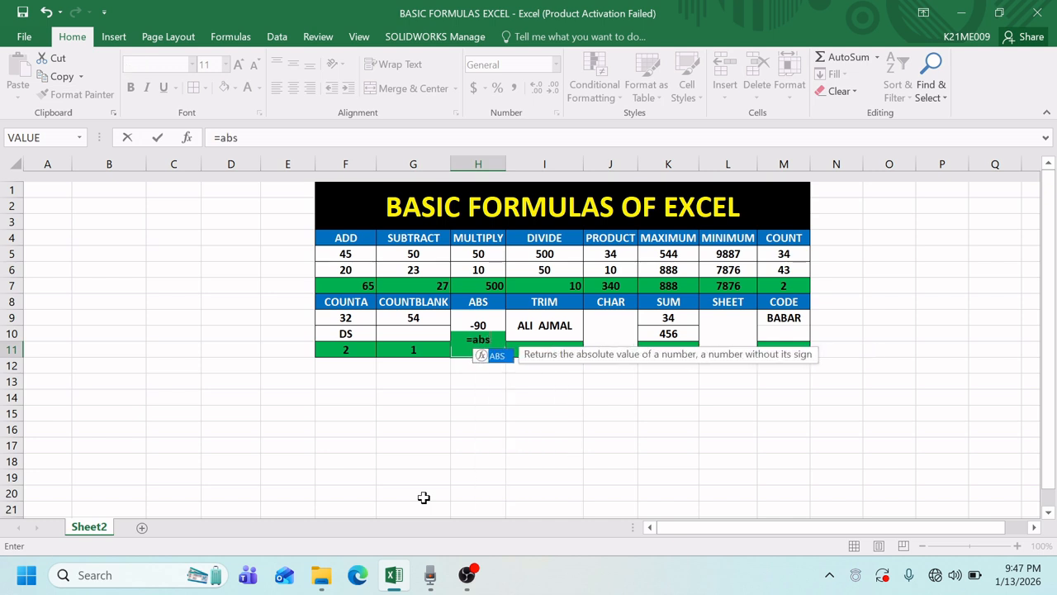
{"action": "type", "text": "("}
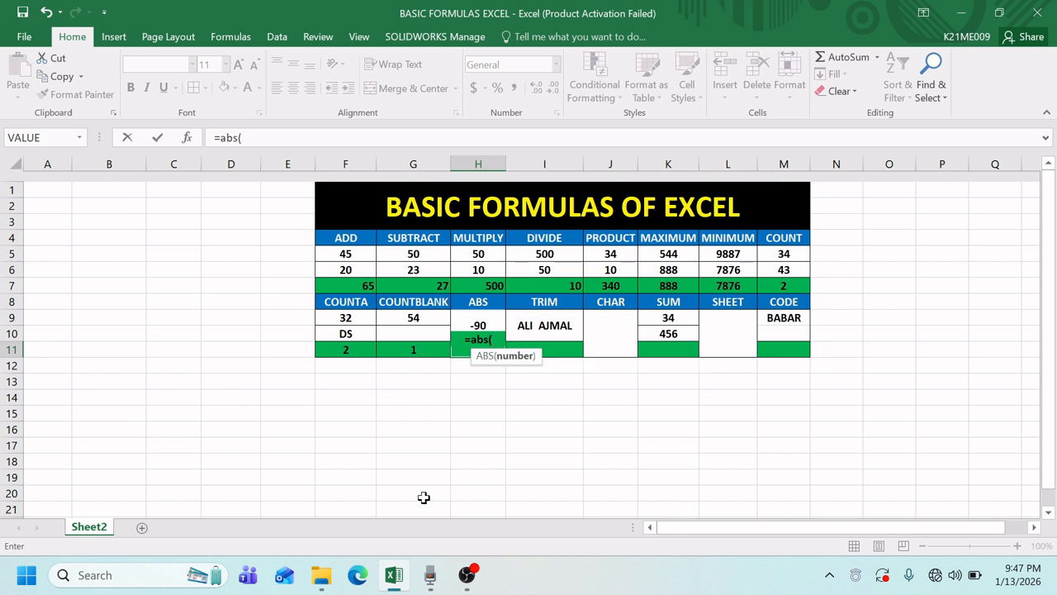
{"action": "key", "text": "Up"}
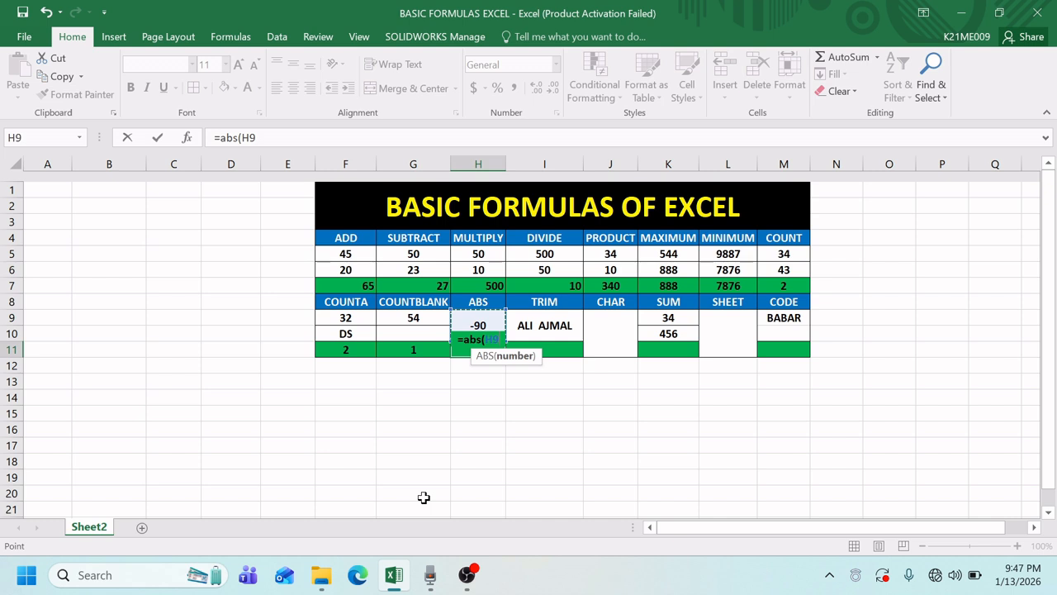
{"action": "type", "text": ")"}
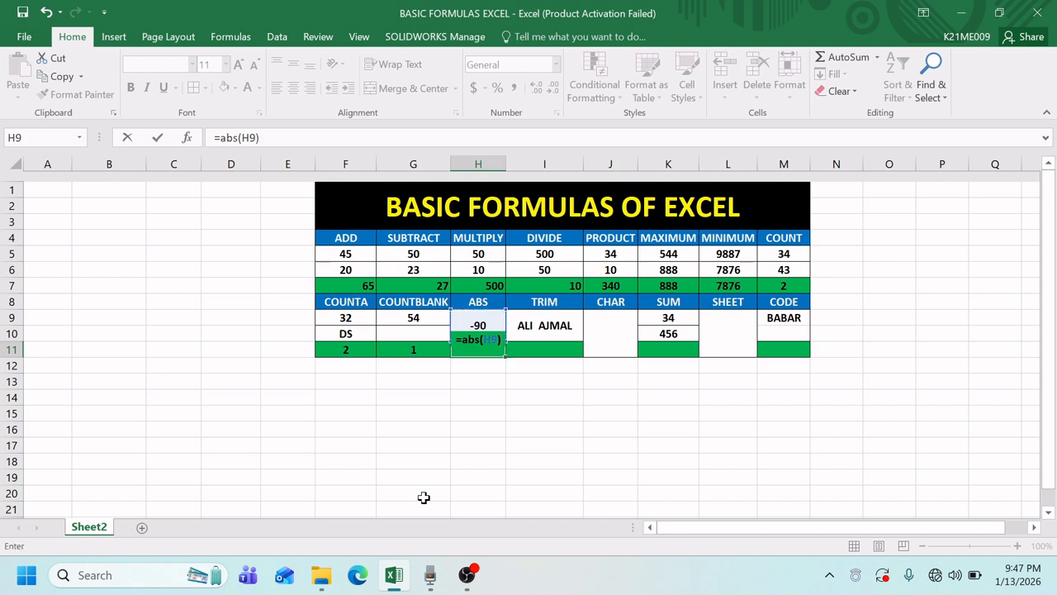
{"action": "key", "text": "Return"}
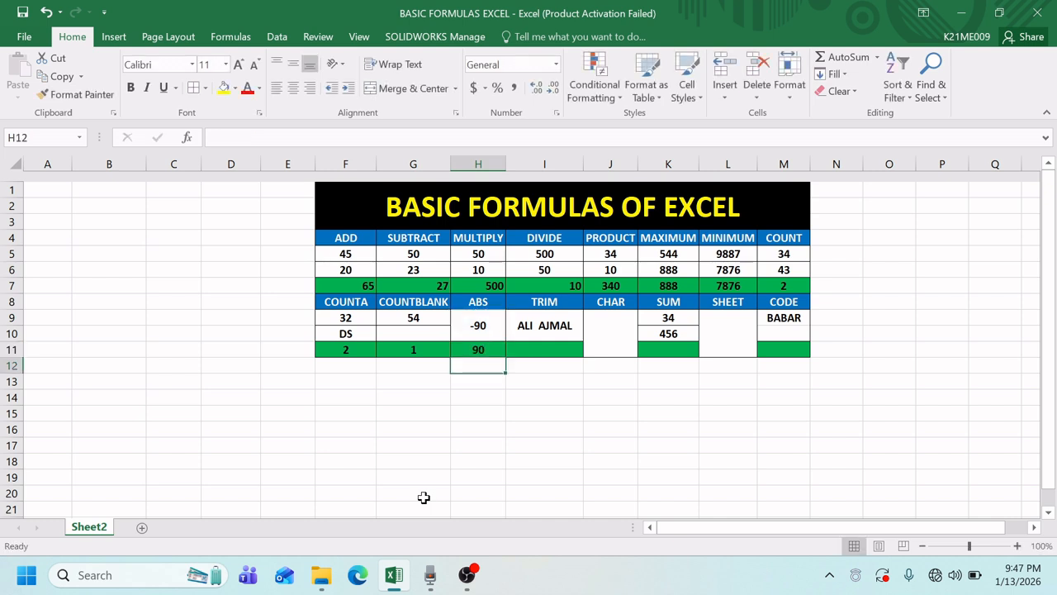
Enter the formula =TRIM(I9) in cell I11 to remove the extra spaces from the text under TRIM.
{"action": "key", "text": "Right"}
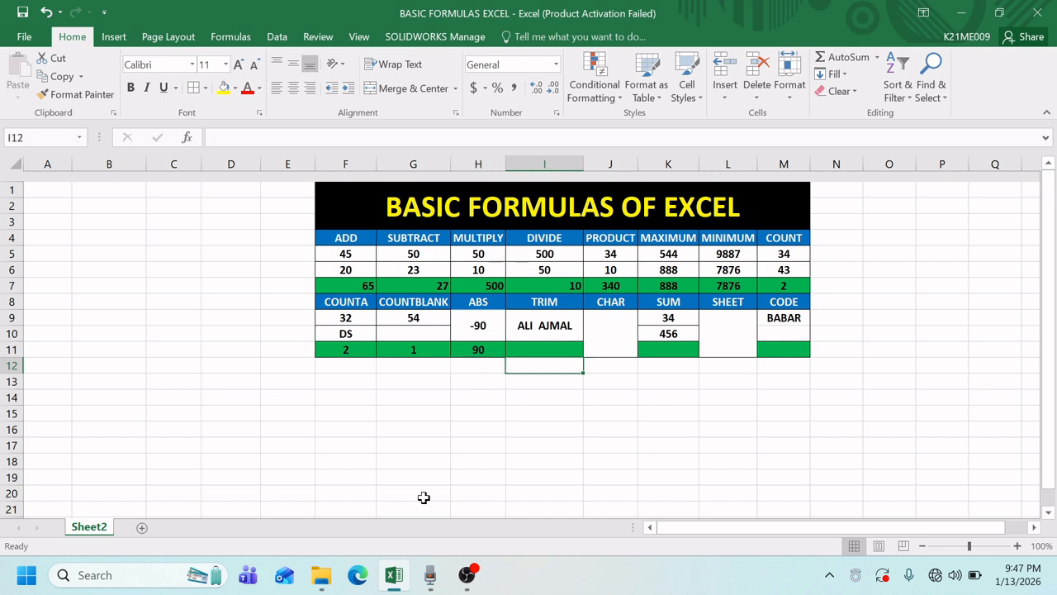
{"action": "key", "text": "Up"}
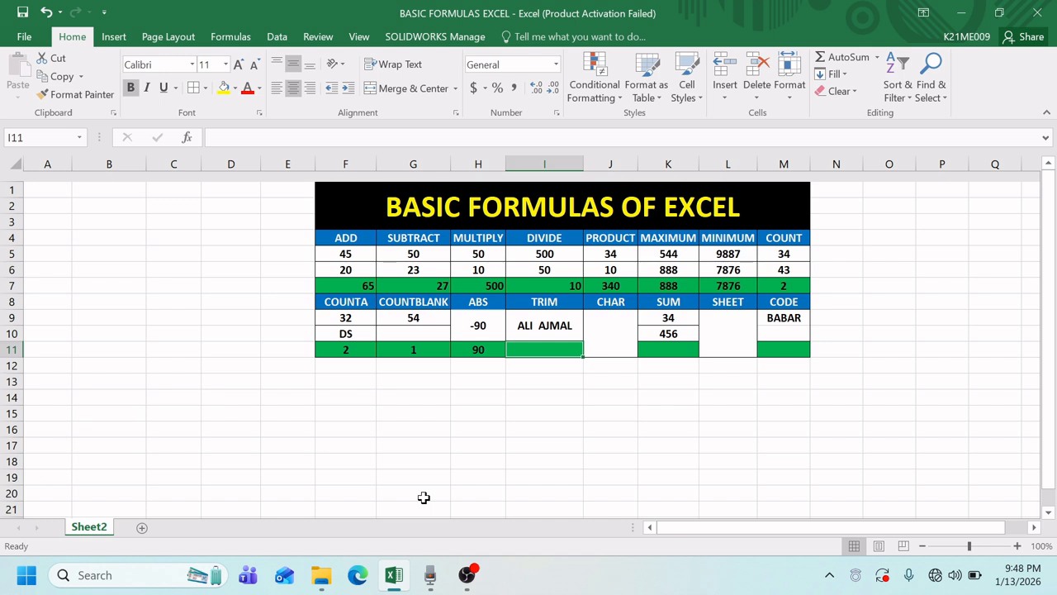
{"action": "key", "text": "Up"}
{"action": "key", "text": "Up"}
{"action": "key", "text": "Up"}
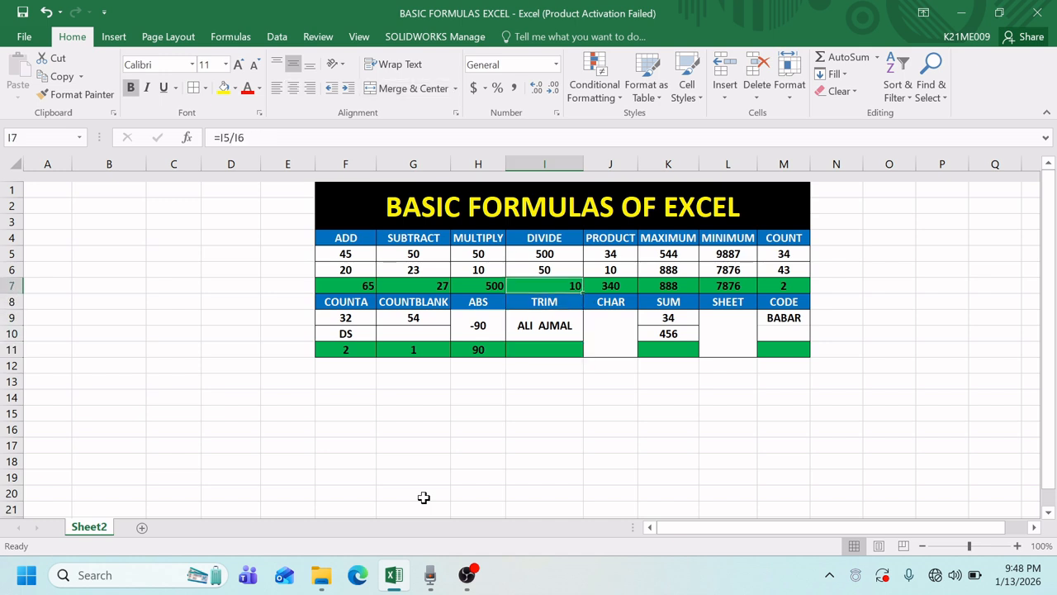
{"action": "key", "text": "Down"}
{"action": "key", "text": "Down"}
{"action": "key", "text": "Down"}
{"action": "type", "text": "="}
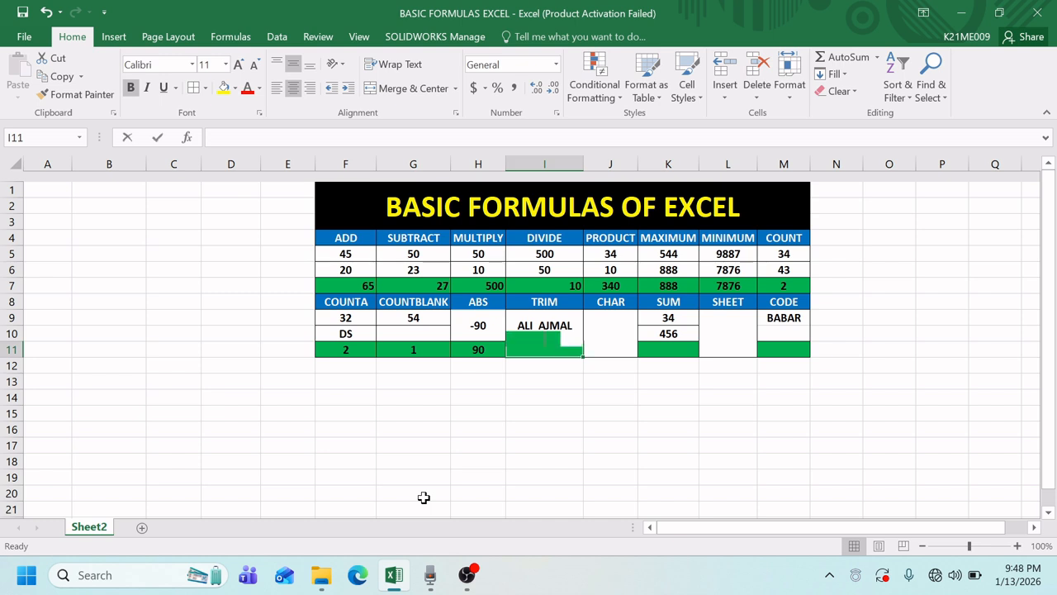
{"action": "key", "text": "BackSpace"}
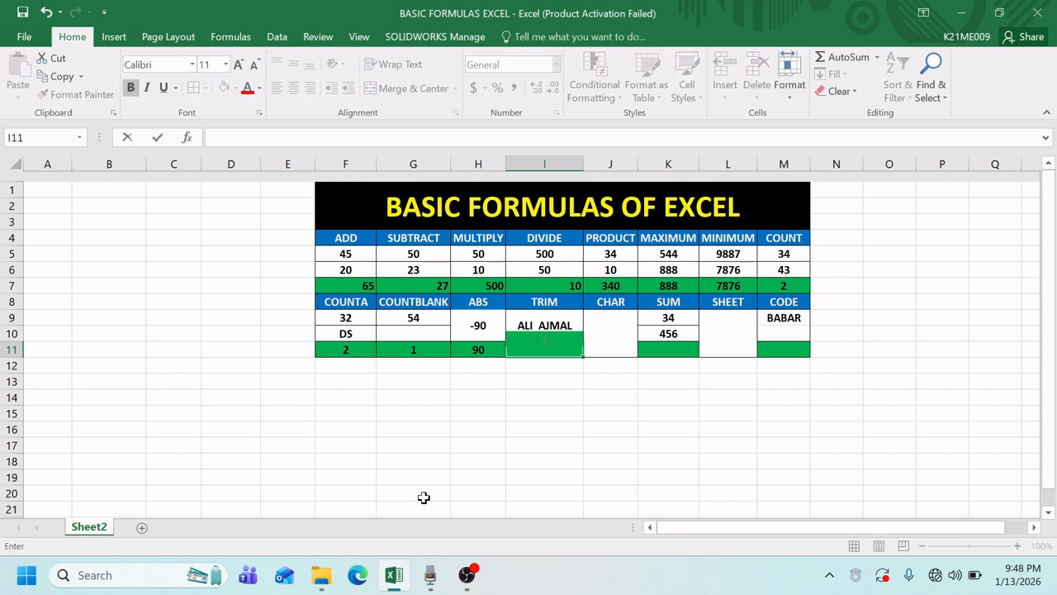
{"action": "type", "text": "=trim"}
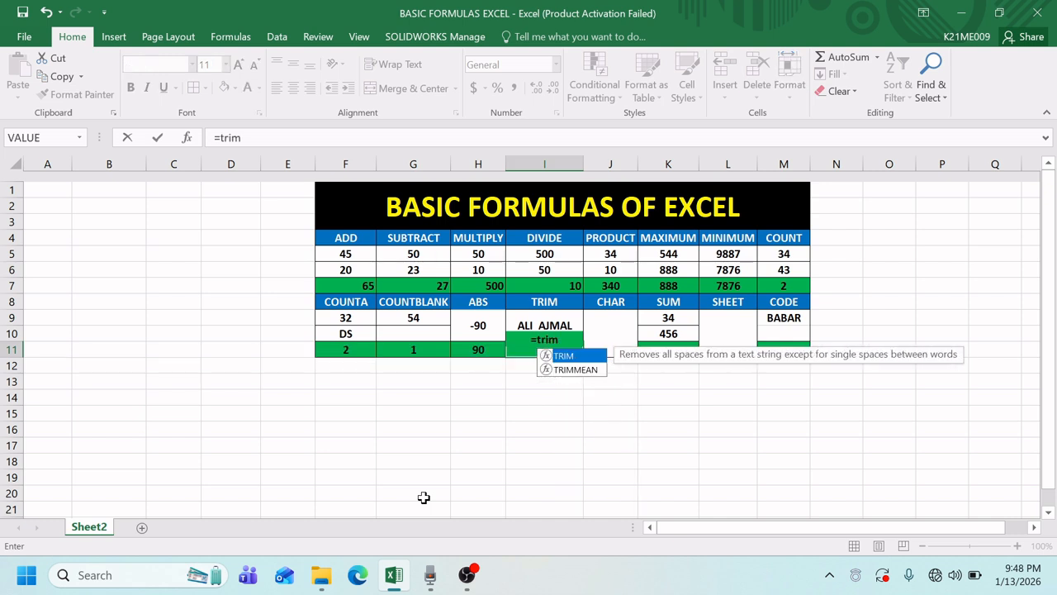
{"action": "type", "text": "("}
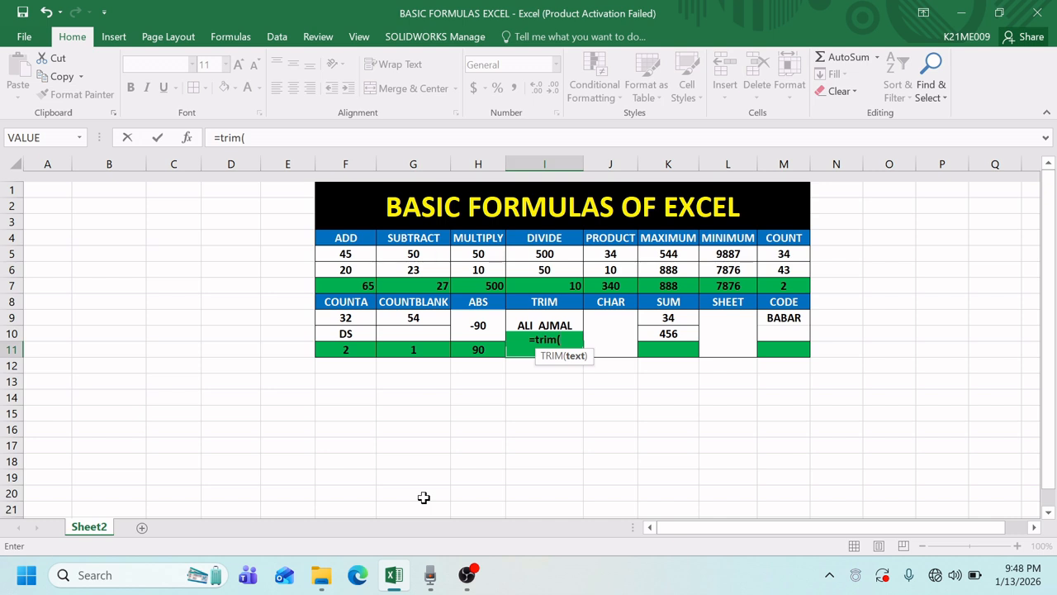
{"action": "key", "text": "Up"}
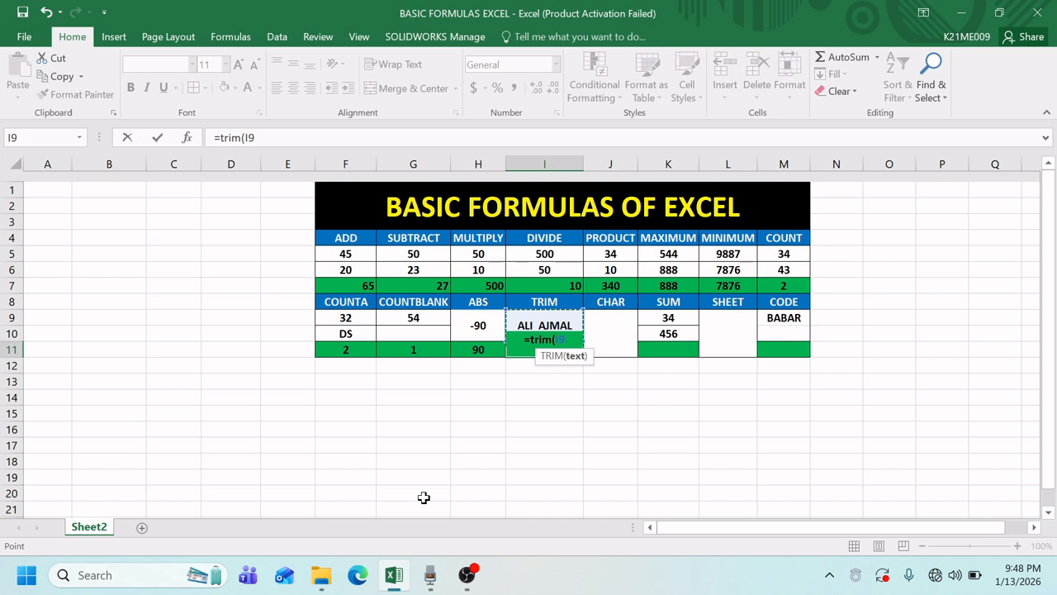
{"action": "type", "text": ")"}
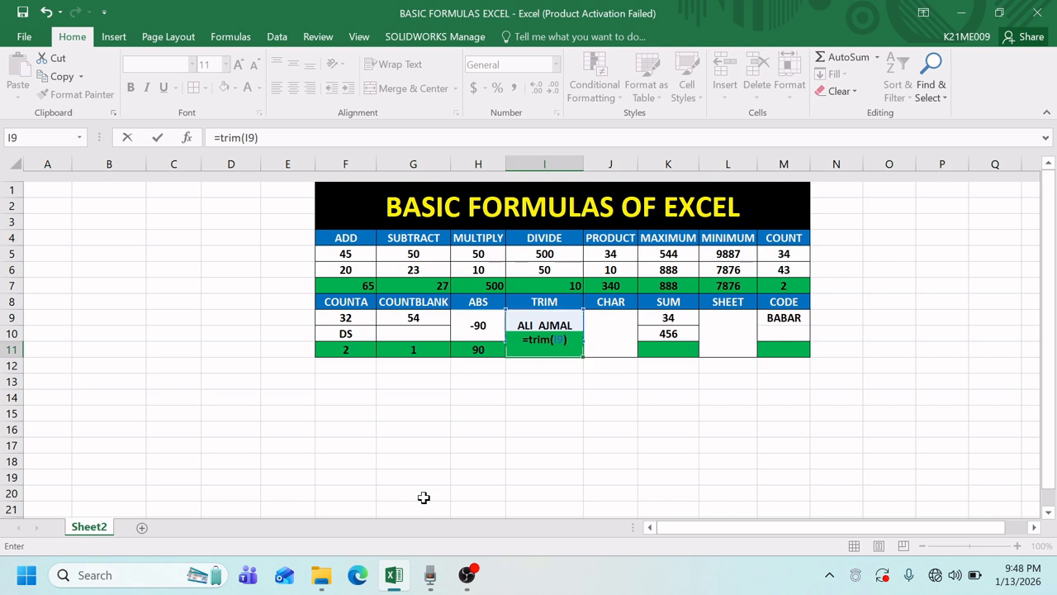
{"action": "key", "text": "Return"}
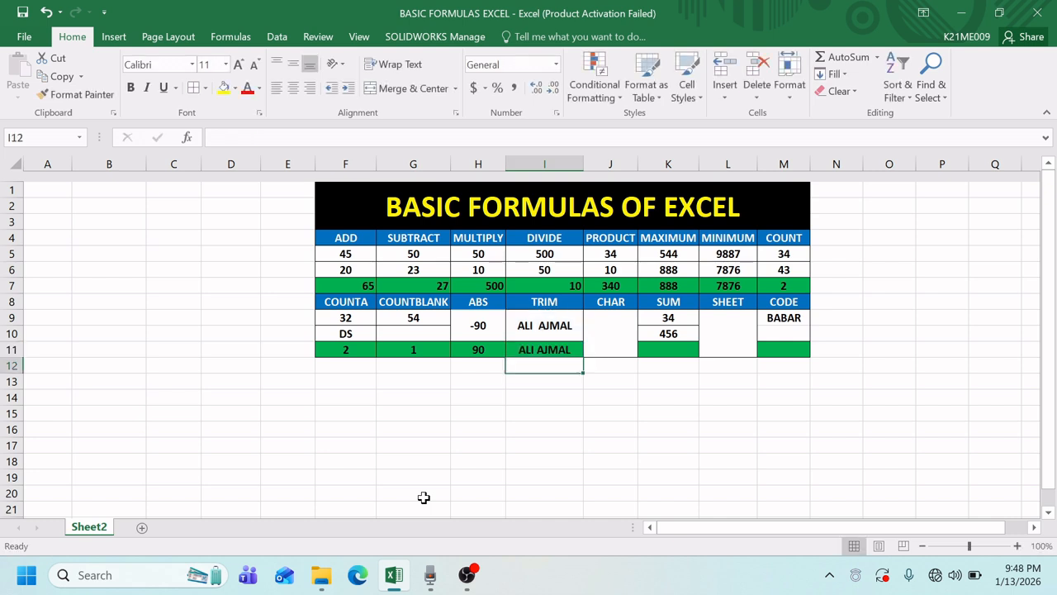
Enter the formula =CHAR(79) in the merged cell J9 under CHAR.
{"action": "key", "text": "Up"}
{"action": "key", "text": "Up"}
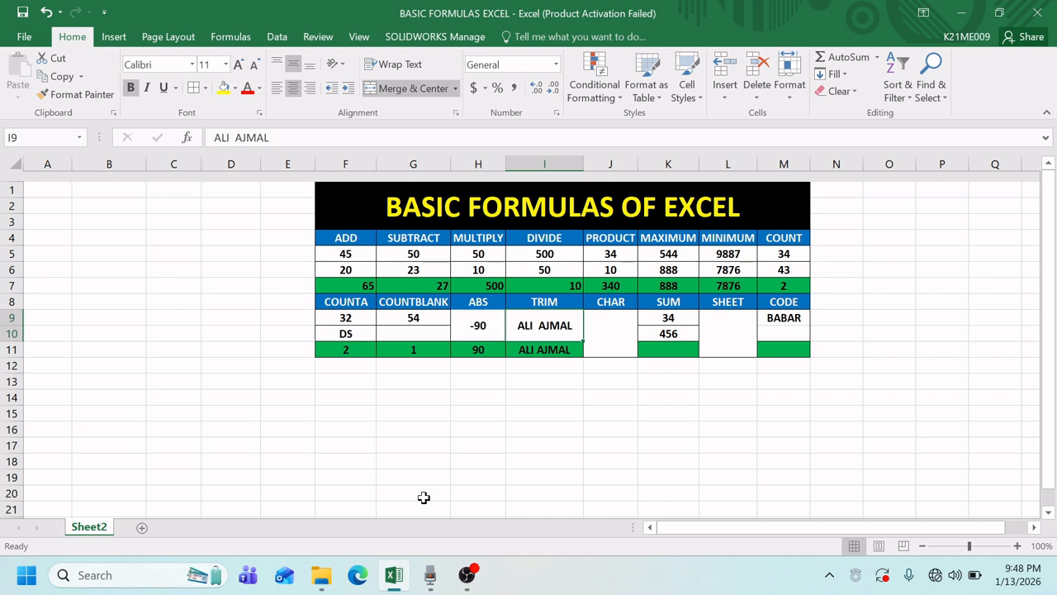
{"action": "key", "text": "Down"}
{"action": "key", "text": "Right"}
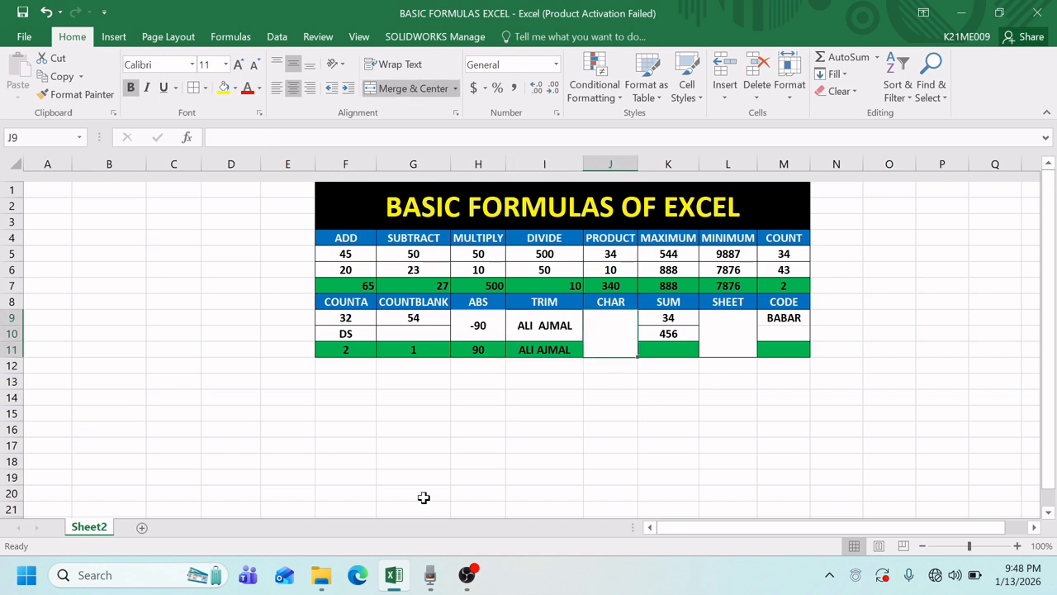
{"action": "type", "text": "="}
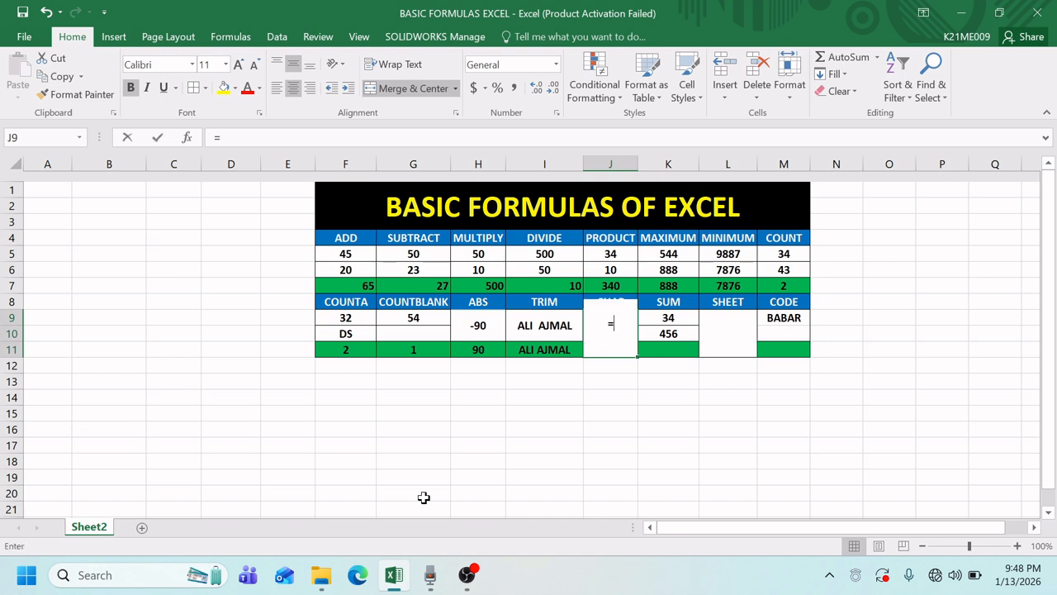
{"action": "type", "text": "char"}
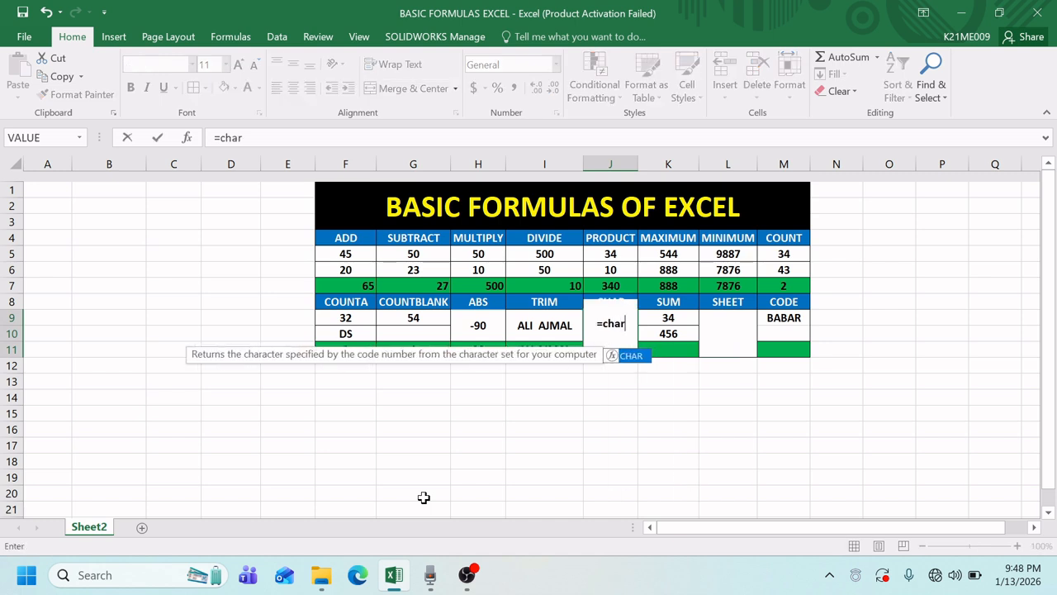
{"action": "type", "text": "(7"}
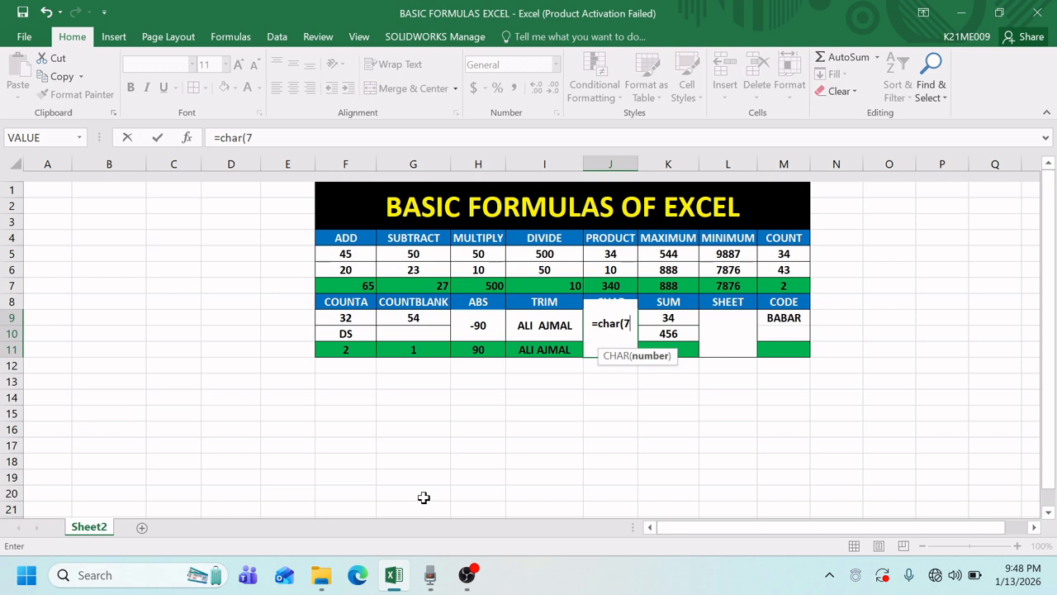
{"action": "type", "text": "9)"}
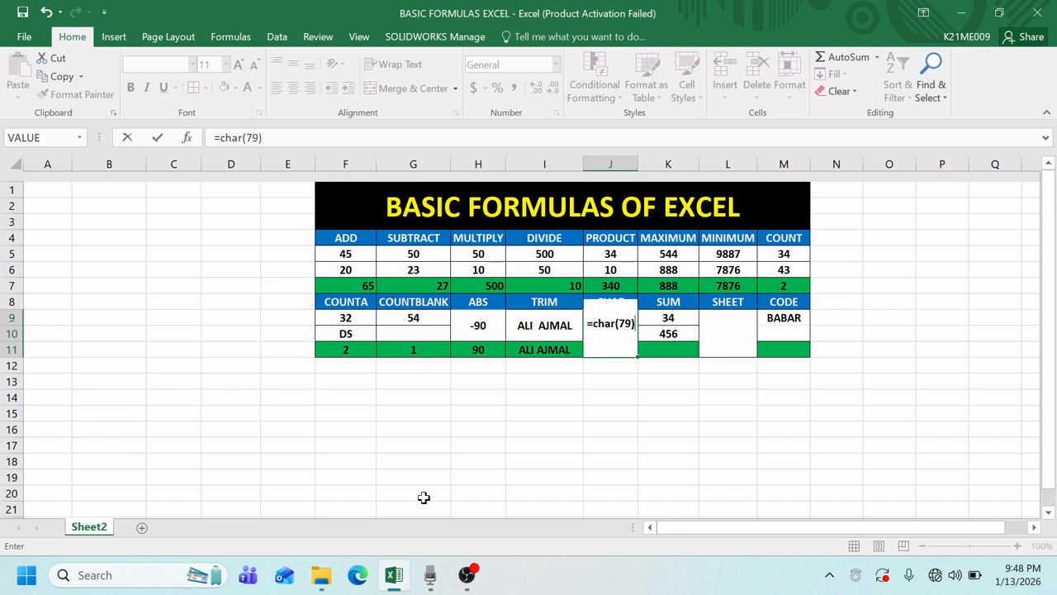
{"action": "key", "text": "Return"}
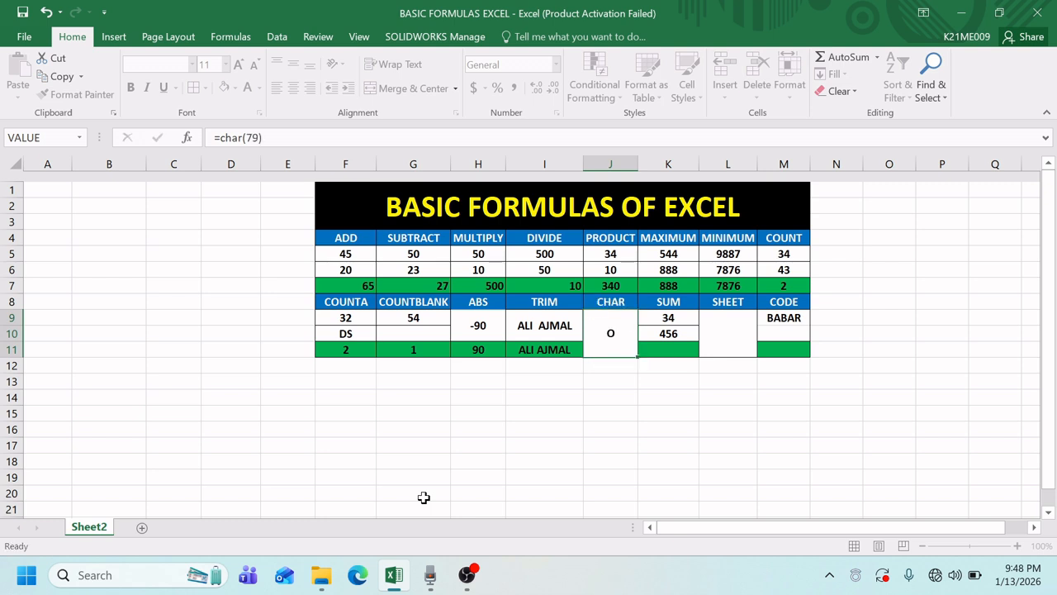
Replace the formula in the merged cell J9 under CHAR with =CHAR(89).
{"action": "key", "text": "Up"}
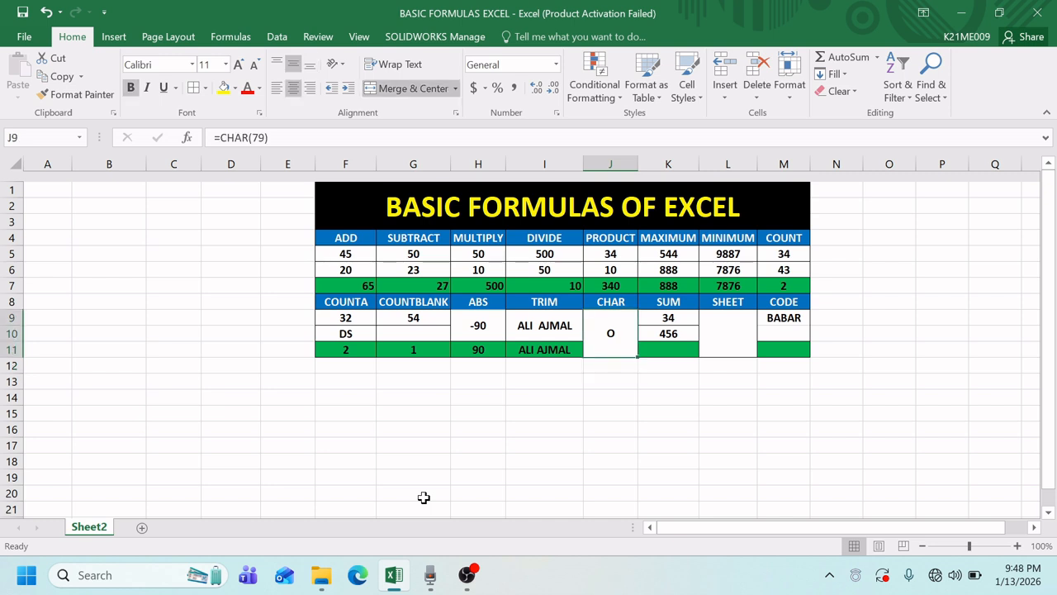
{"action": "type", "text": "=ch"}
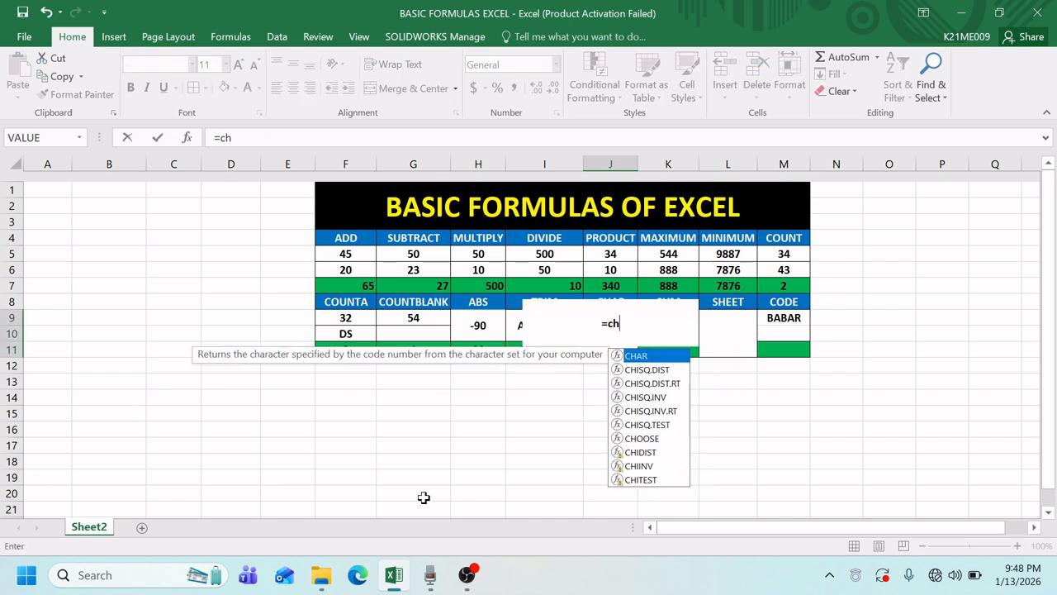
{"action": "type", "text": "ar(89)"}
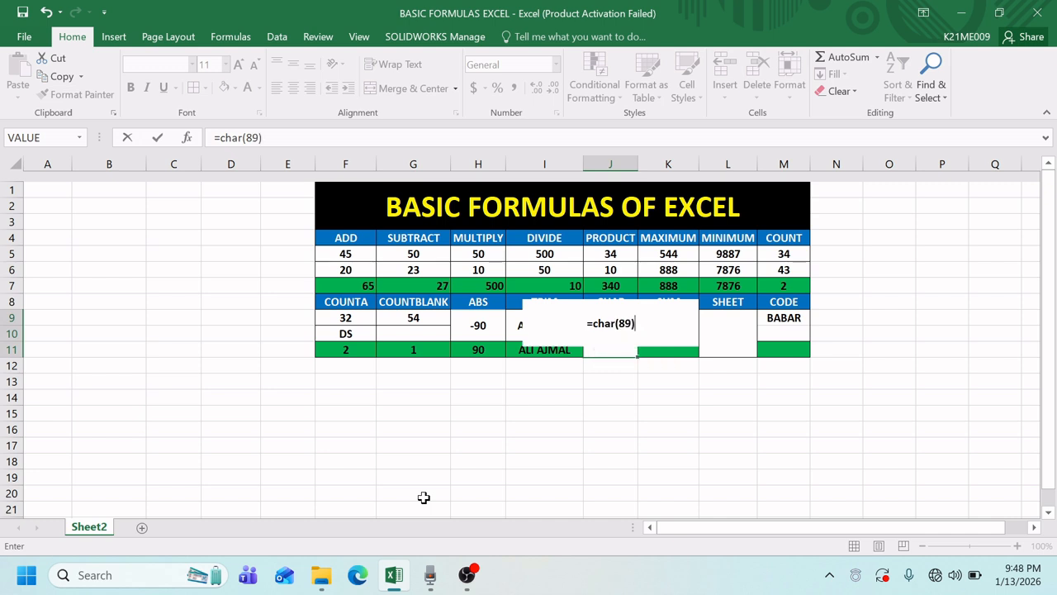
{"action": "key", "text": "Return"}
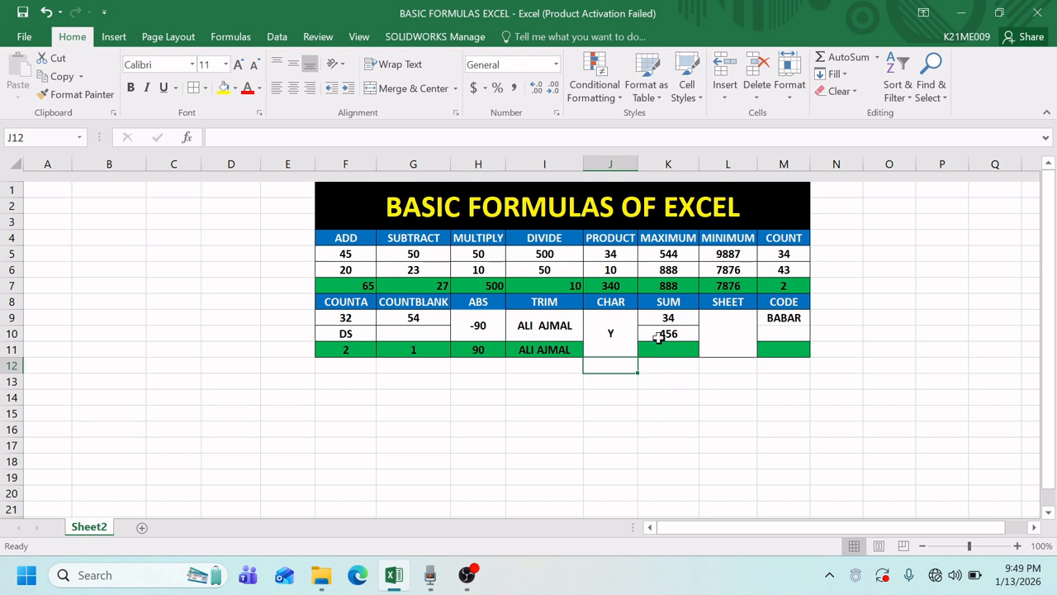
Enter the formula =SUM(K9:K10) in cell K11 to add the two numbers under SUM.
{"action": "key", "text": "Right"}
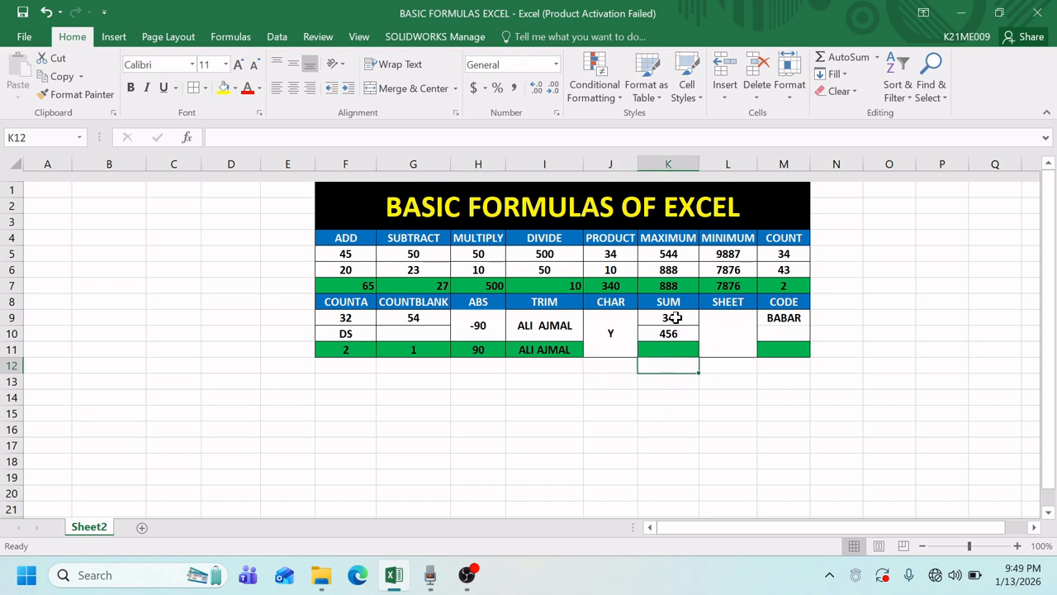
{"action": "key", "text": "Up"}
{"action": "key", "text": "Up"}
{"action": "key", "text": "Up"}
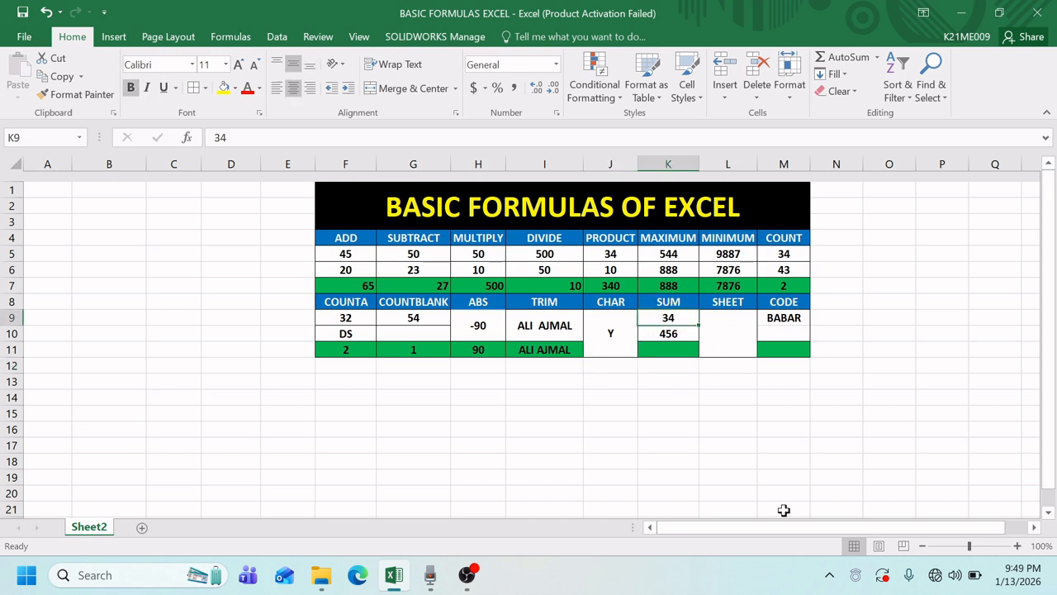
{"action": "key", "text": "Up"}
{"action": "key", "text": "Down"}
{"action": "key", "text": "Down"}
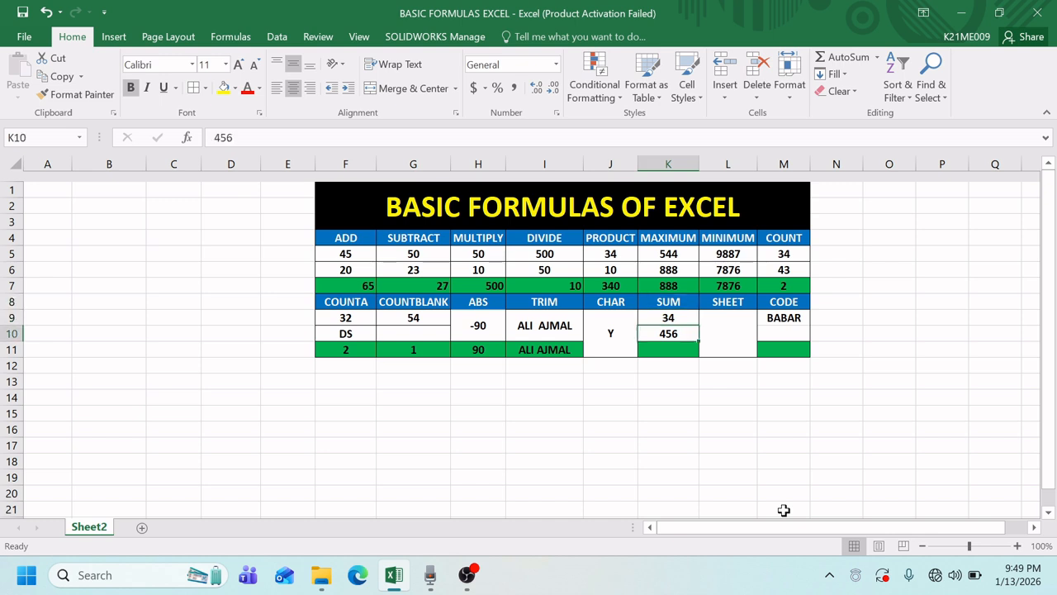
{"action": "key", "text": "Down"}
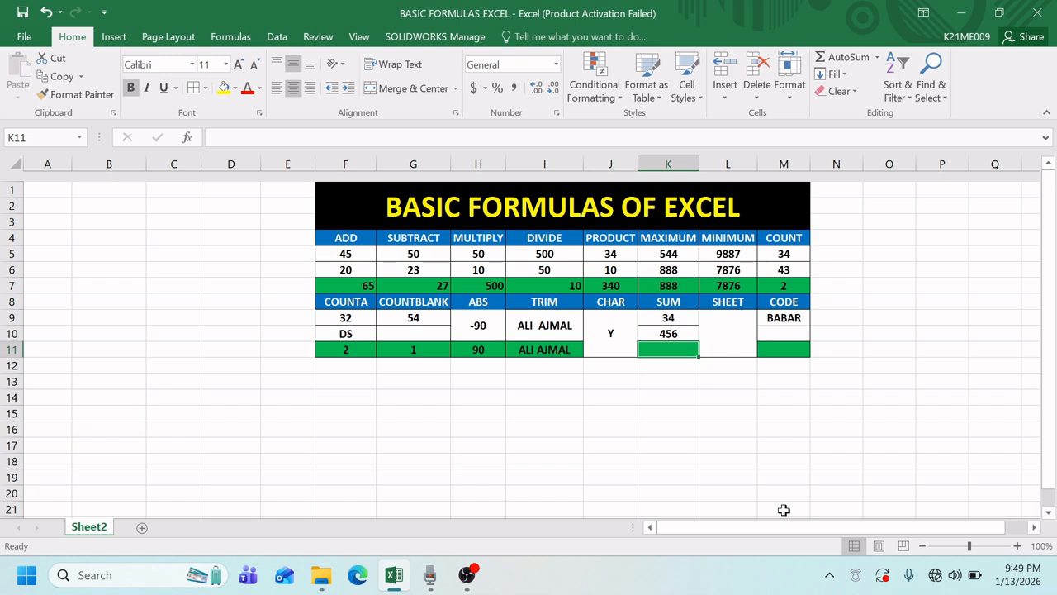
{"action": "type", "text": "="}
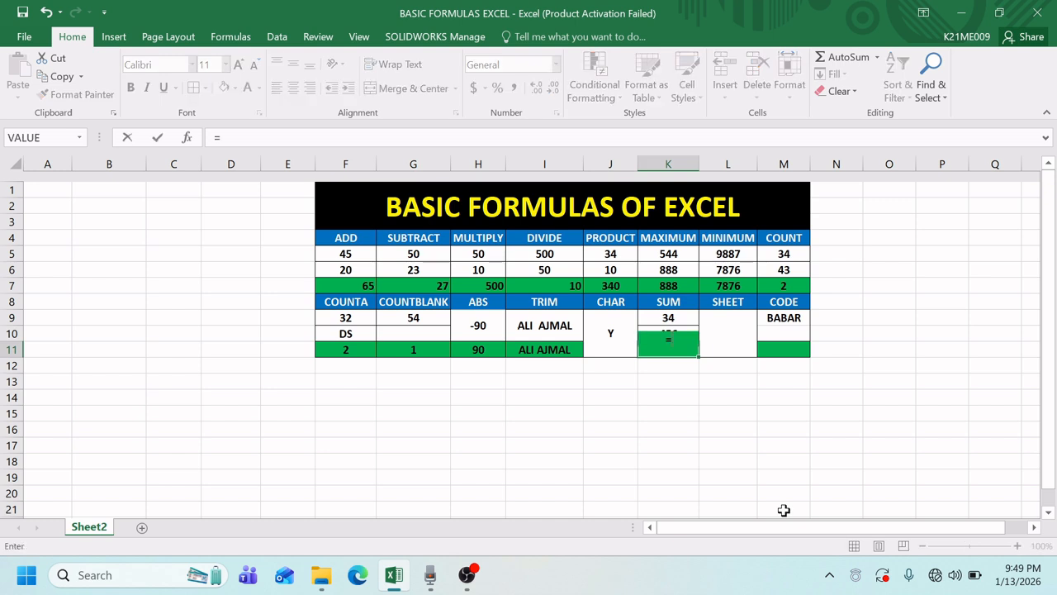
{"action": "type", "text": "sum"}
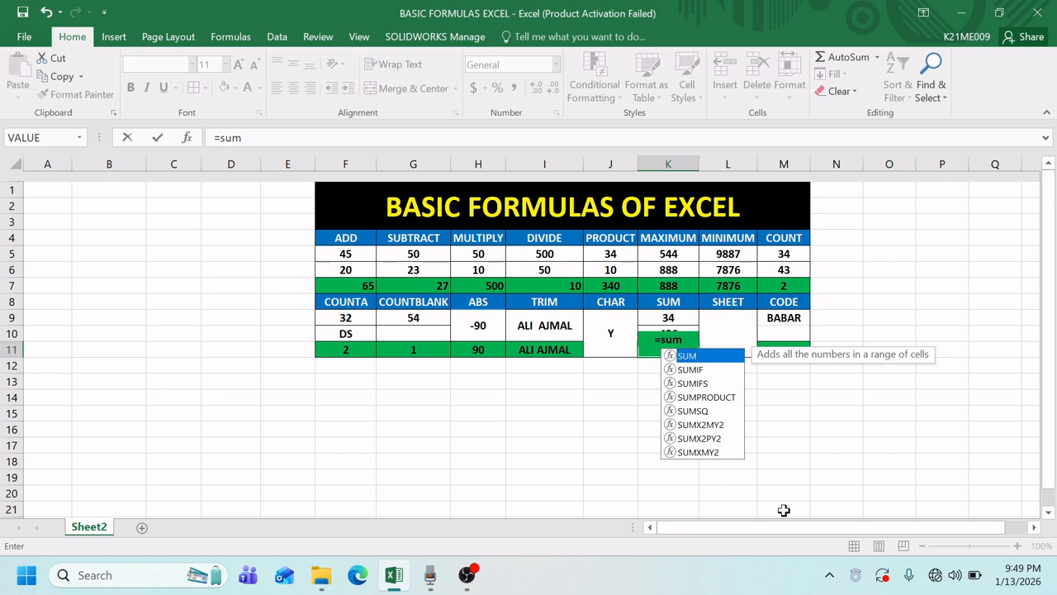
{"action": "type", "text": "("}
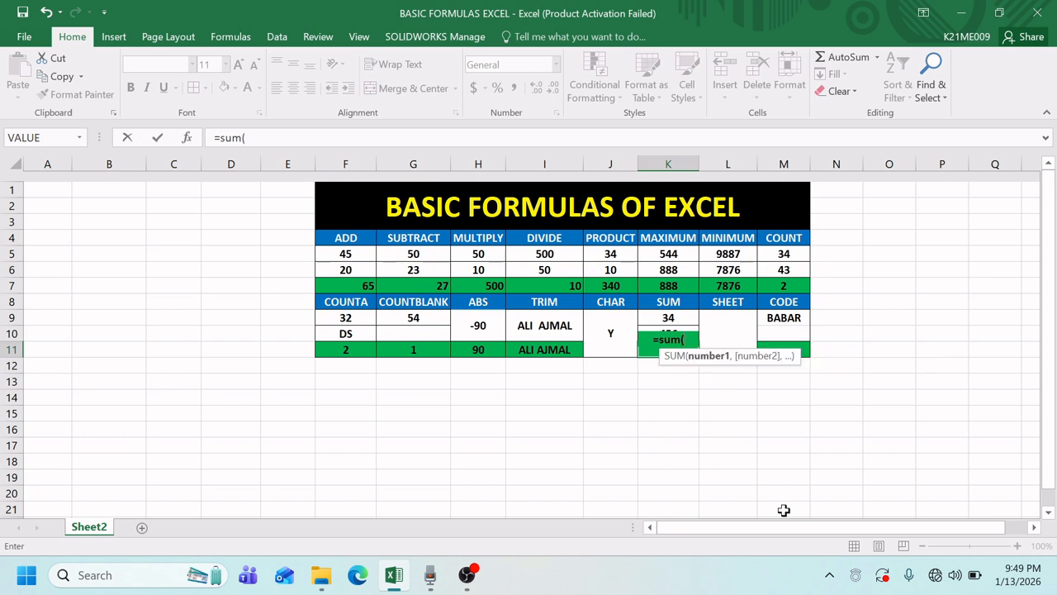
{"action": "key", "text": "Up"}
{"action": "key", "text": "Up"}
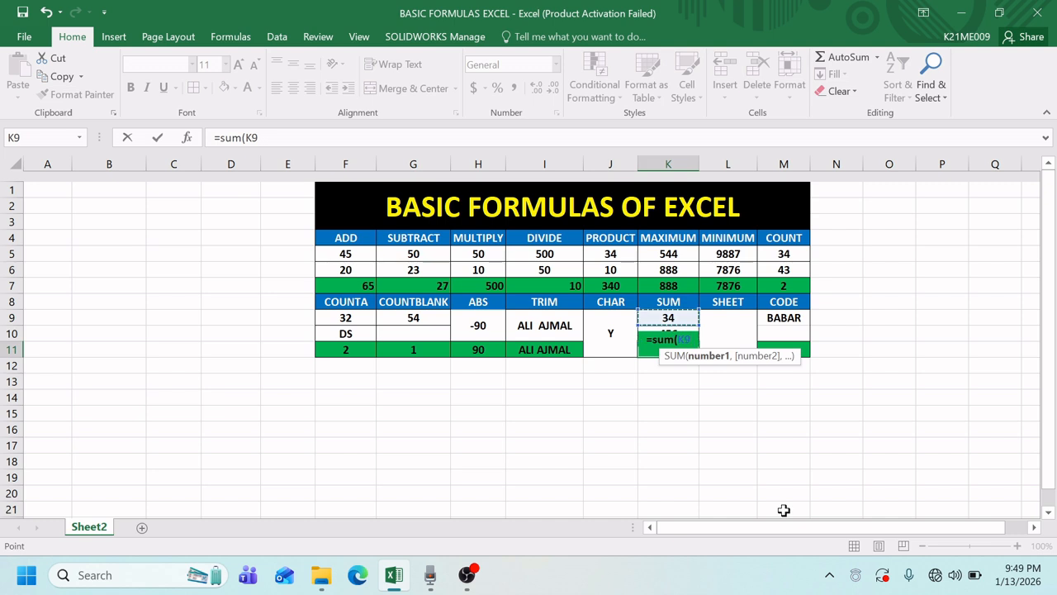
{"action": "key", "text": "shift+Down"}
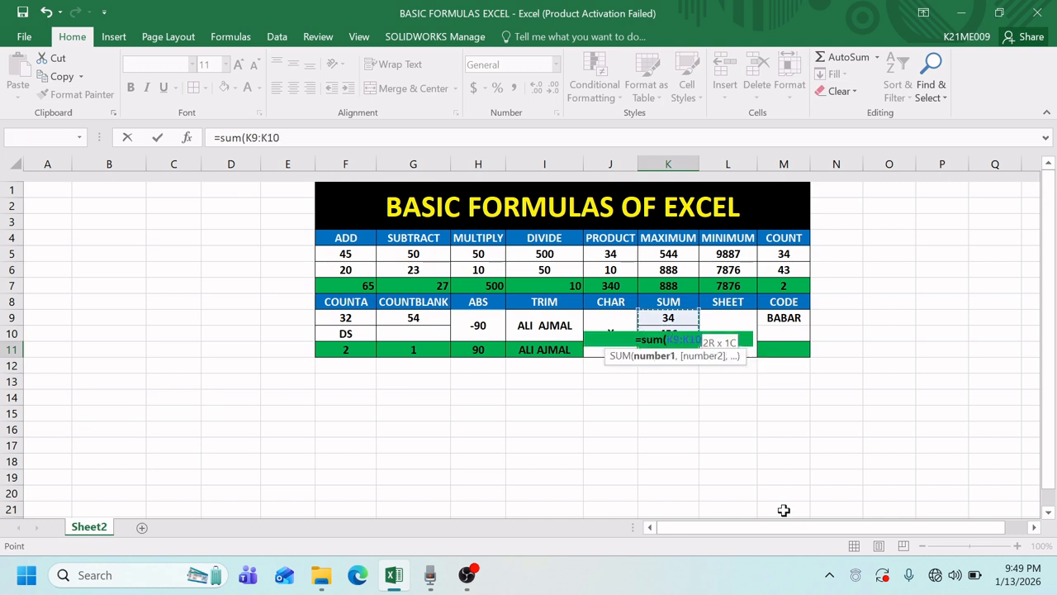
{"action": "type", "text": ")"}
{"action": "key", "text": "Return"}
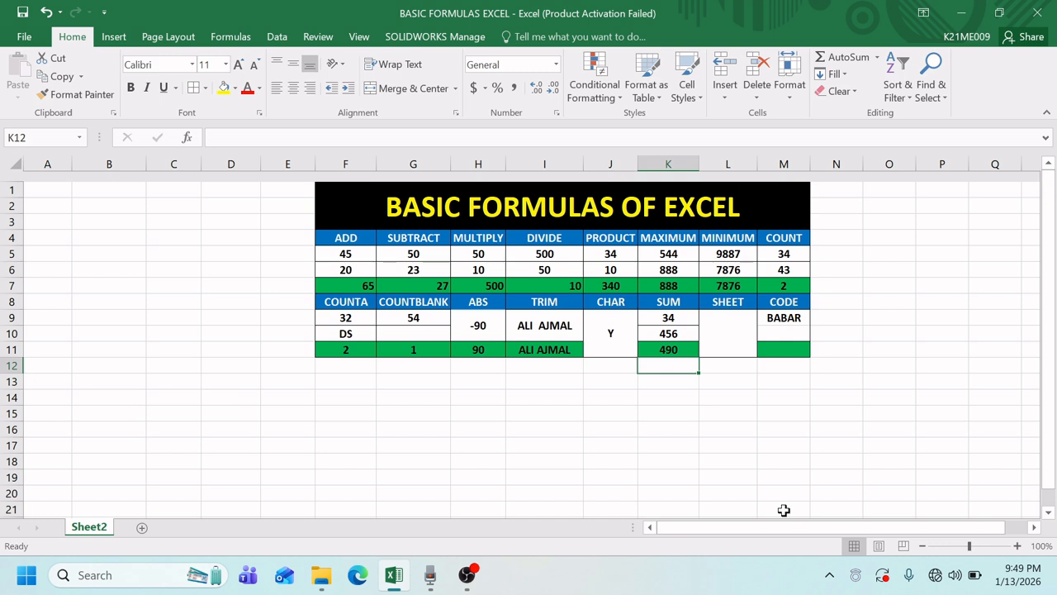
Change the first number under SUM in cell K9 to 788.
{"action": "key", "text": "Up"}
{"action": "key", "text": "Up"}
{"action": "key", "text": "Up"}
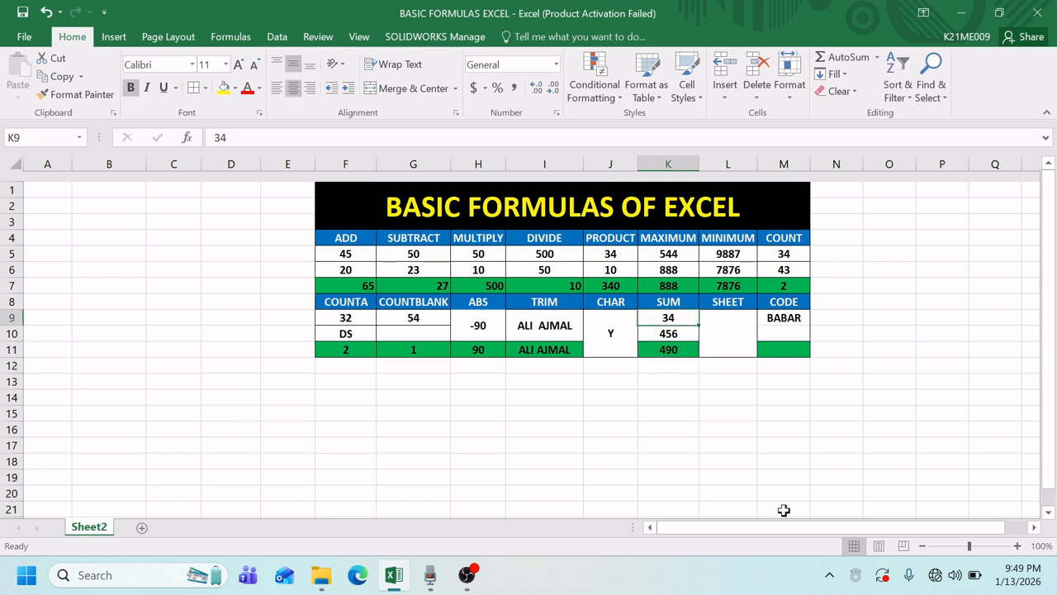
{"action": "type", "text": "788"}
{"action": "key", "text": "Return"}
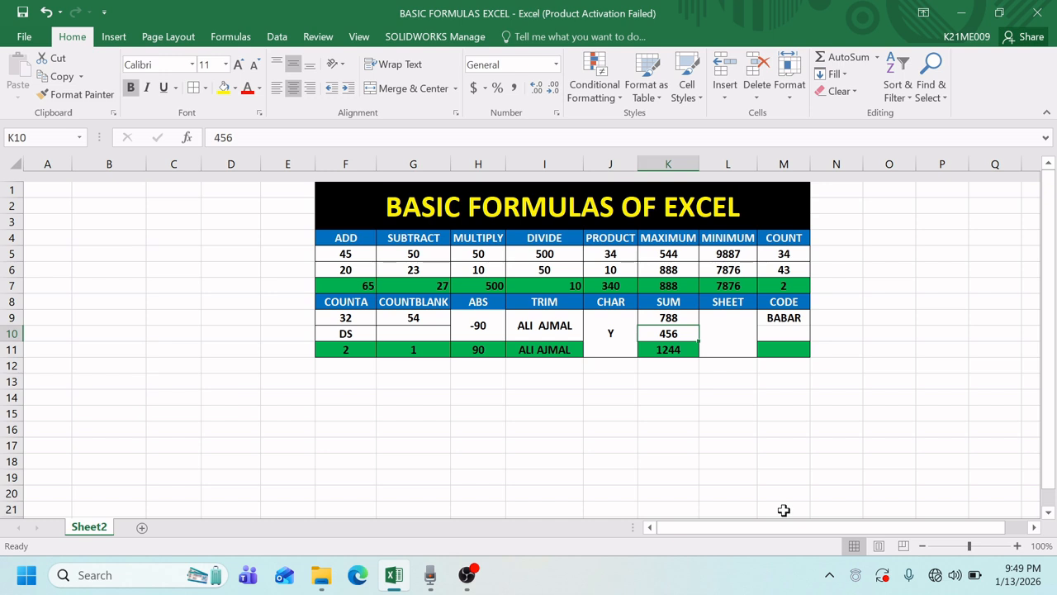
Enter the formula =SHEET(1:1048576) in the merged cell L9 under SHEET, referencing the whole worksheet.
{"action": "key", "text": "Right"}
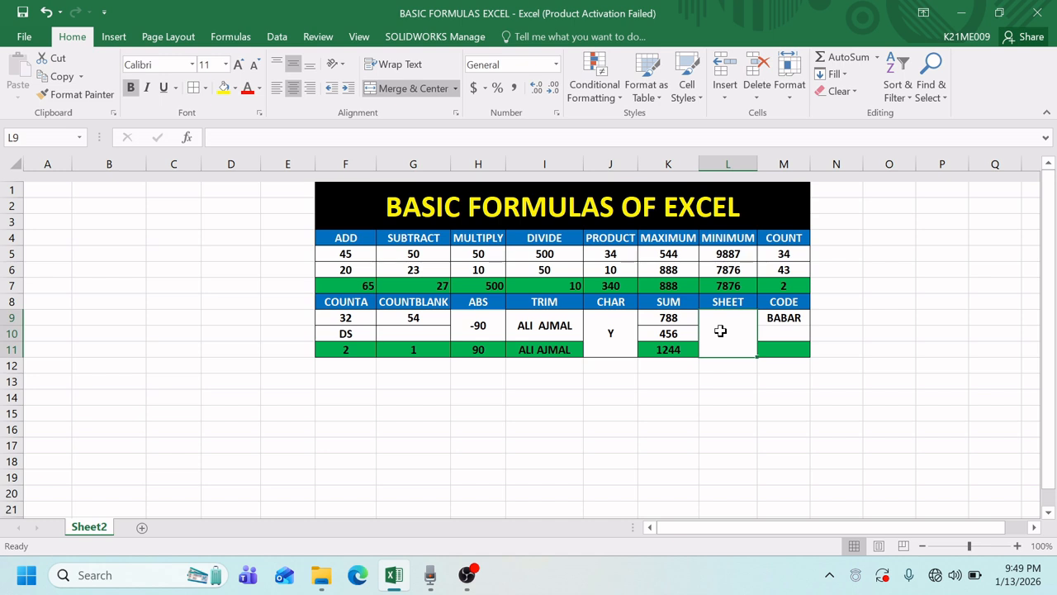
{"action": "type", "text": "="}
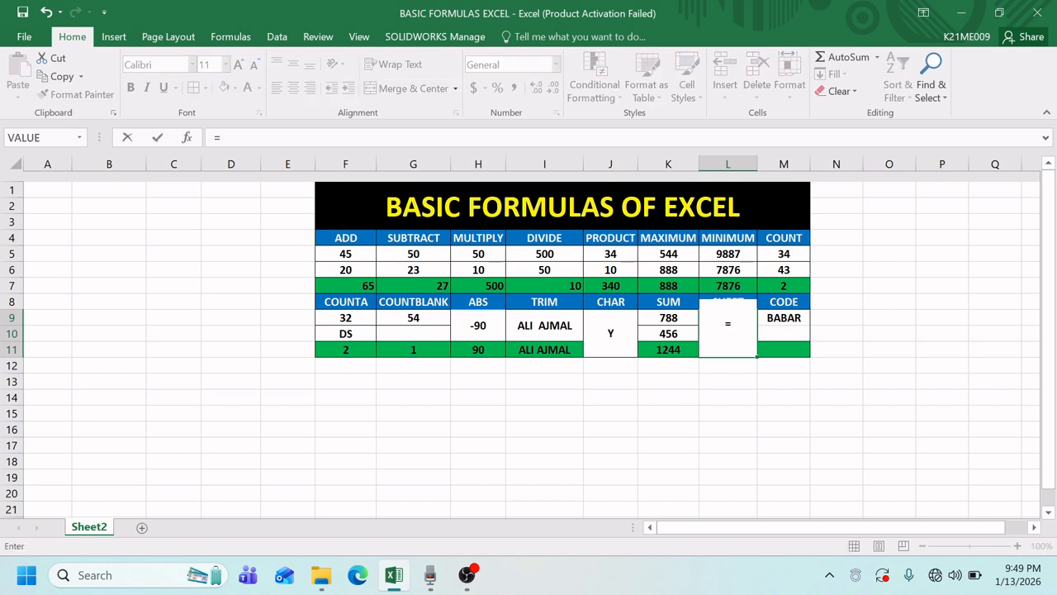
{"action": "type", "text": "sheet"}
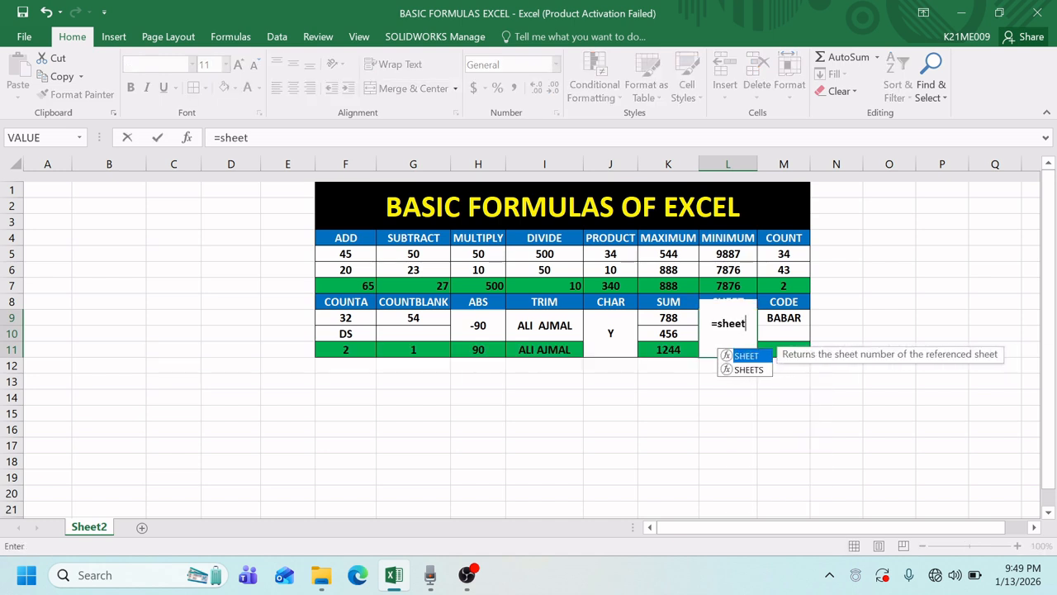
{"action": "type", "text": "("}
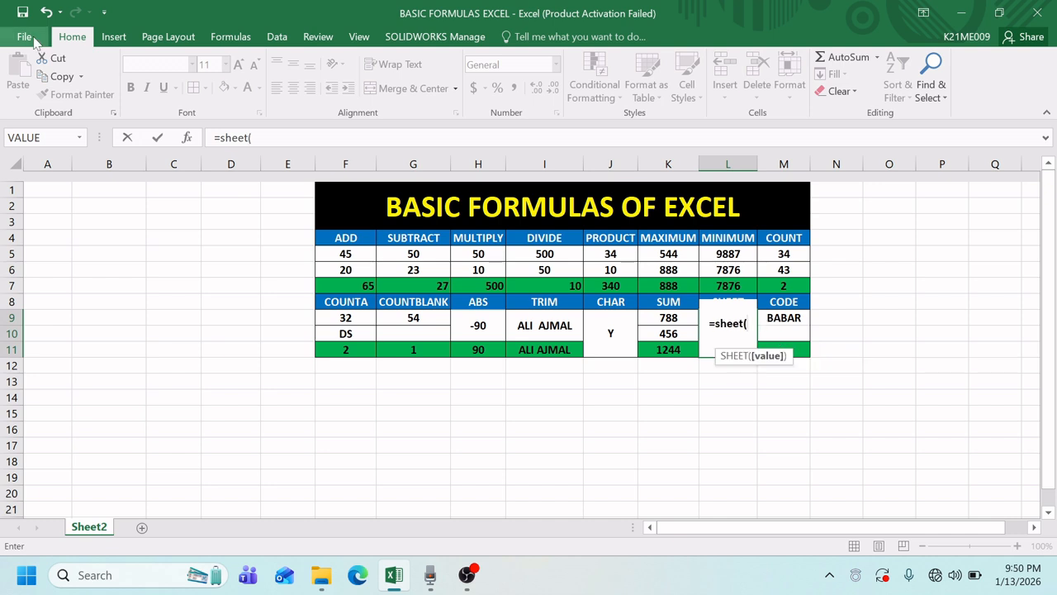
{"action": "left_click", "coordinate": [15, 164]}
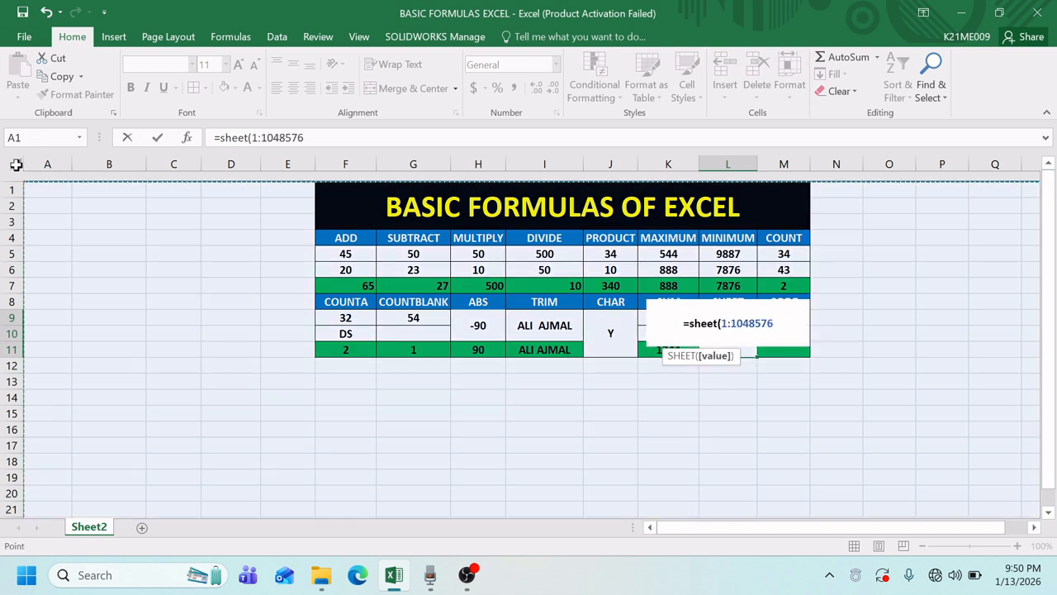
{"action": "type", "text": ")"}
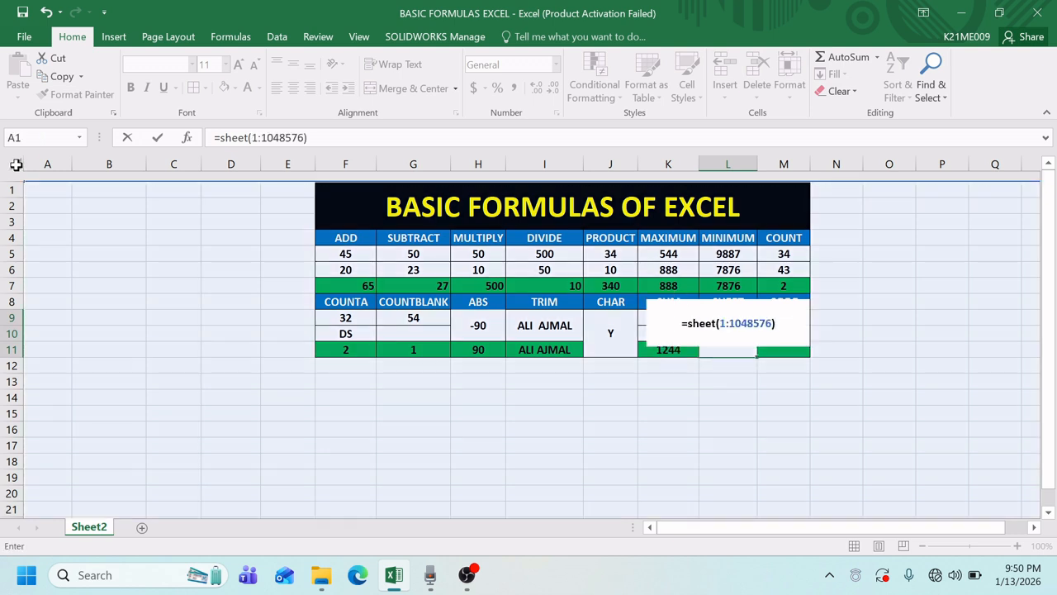
{"action": "key", "text": "Return"}
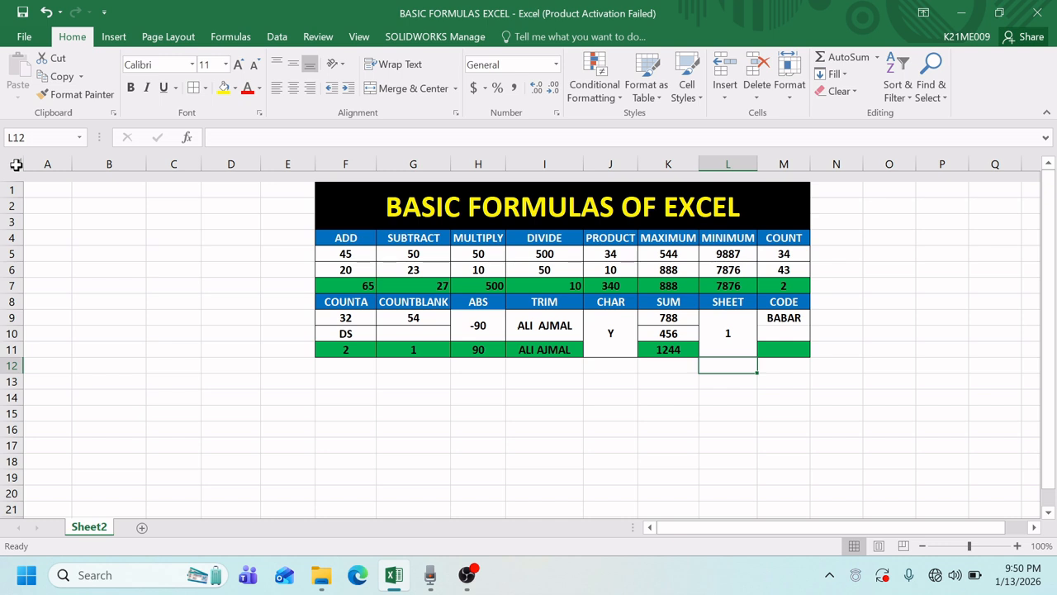
{"action": "left_click", "coordinate": [774, 348]}
{"action": "left_click", "coordinate": [728, 332]}
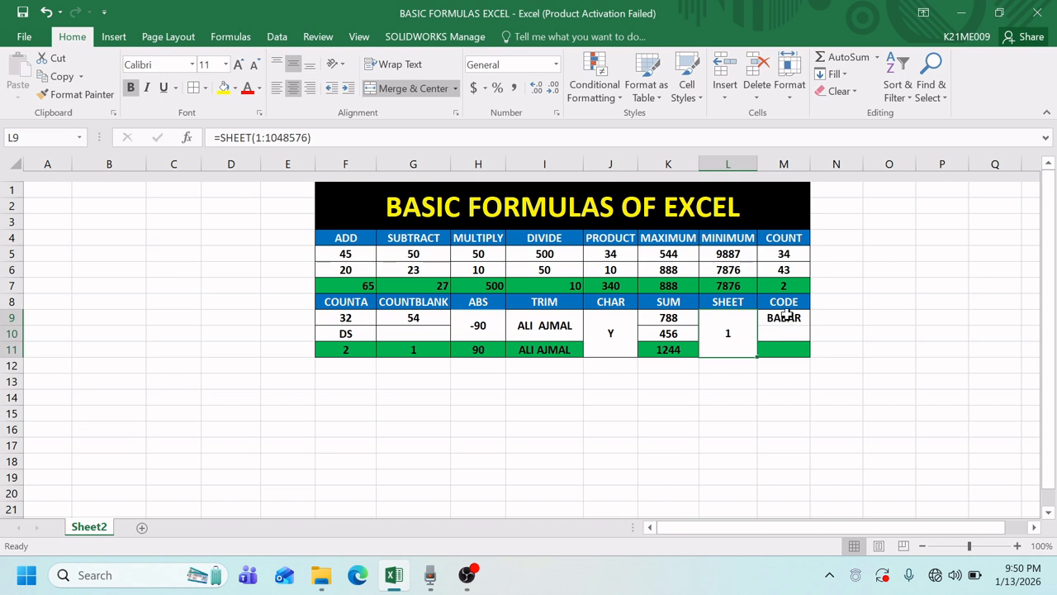
Merge and center cells M9:M10 under CODE.
{"action": "left_click_drag", "start_coordinate": [787, 314], "coordinate": [790, 332]}
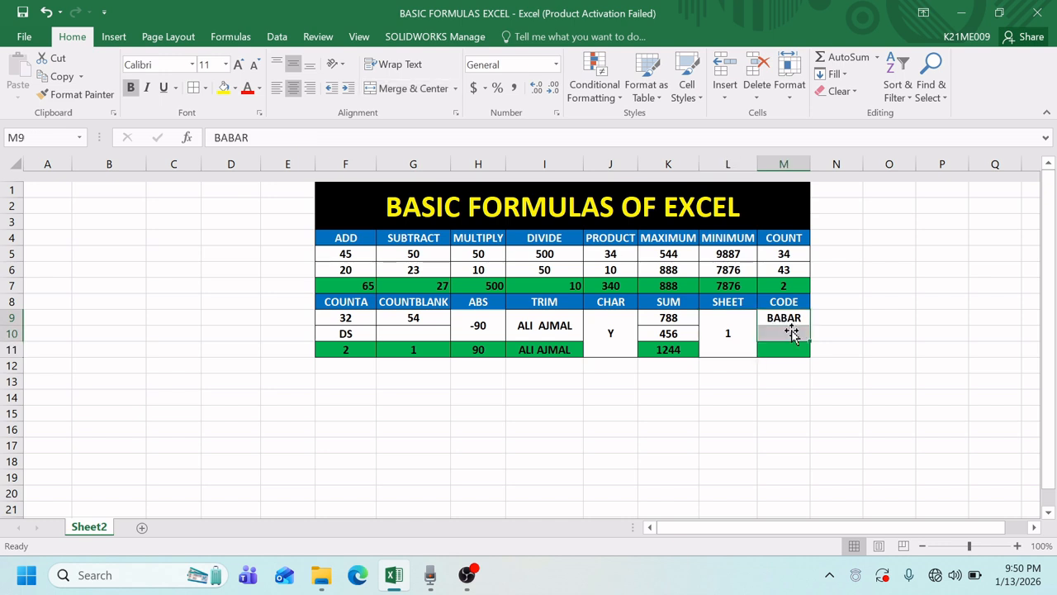
{"action": "left_click", "coordinate": [401, 88]}
{"action": "left_click", "coordinate": [894, 331]}
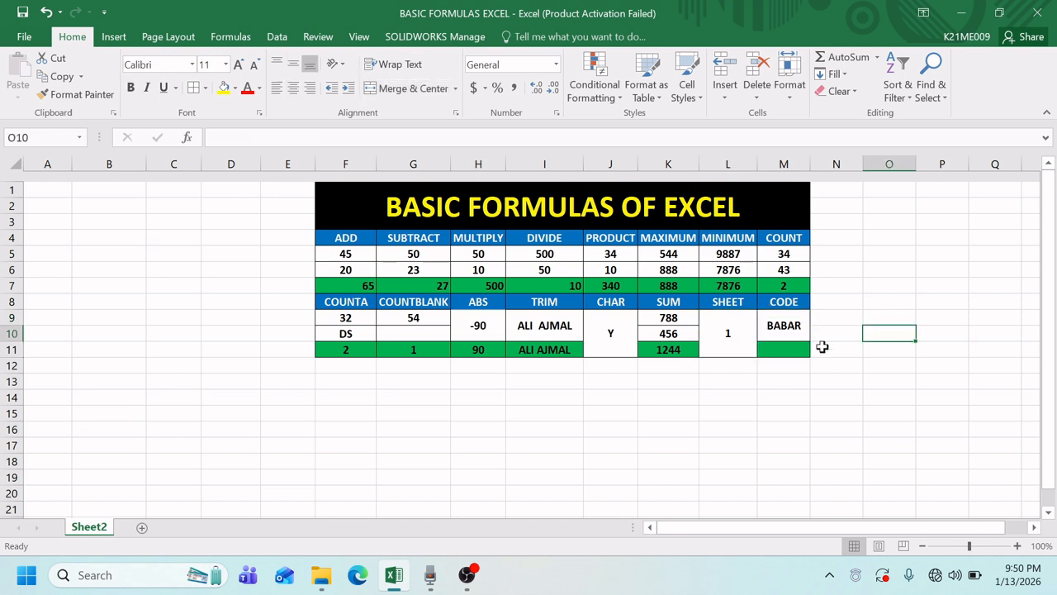
Enter the formula =CODE(M9) in cell M11 to return the code of the first character of the text under CODE.
{"action": "left_click", "coordinate": [778, 349]}
{"action": "key", "text": "Return"}
{"action": "key", "text": "Up"}
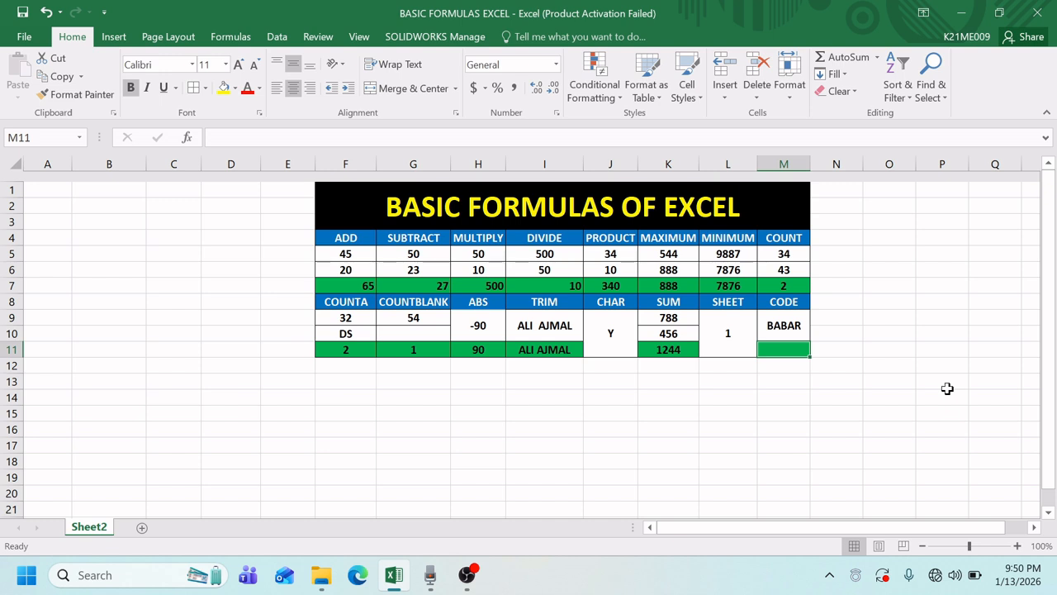
{"action": "type", "text": "="}
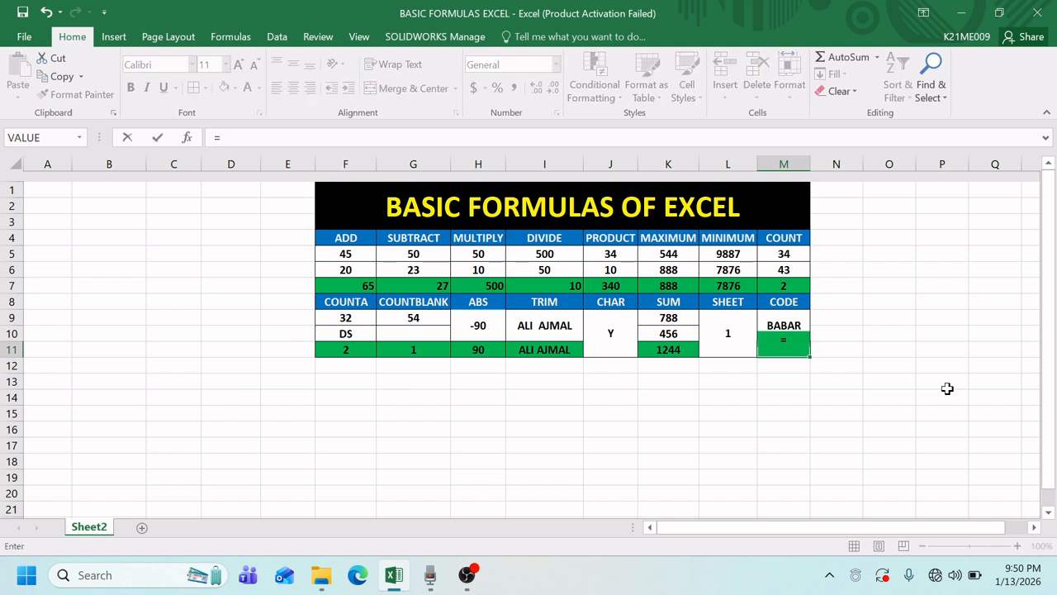
{"action": "type", "text": "code"}
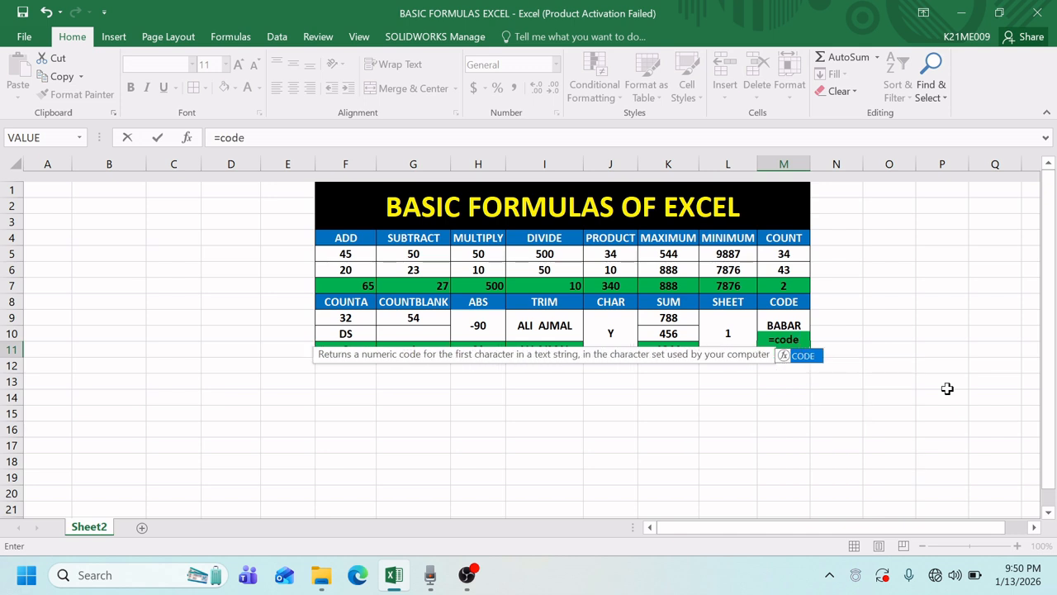
{"action": "type", "text": "("}
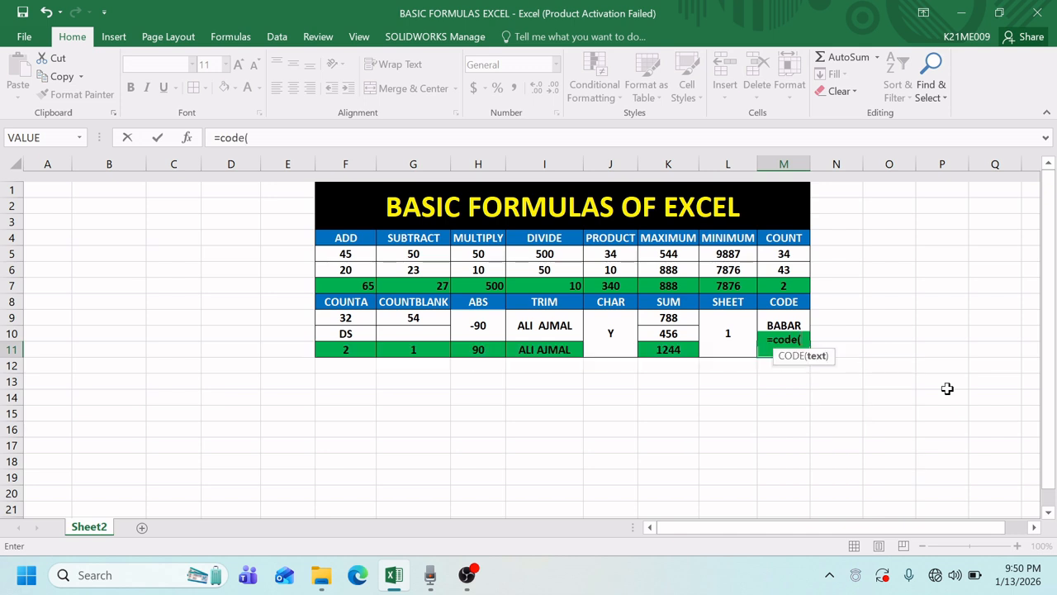
{"action": "key", "text": "Up"}
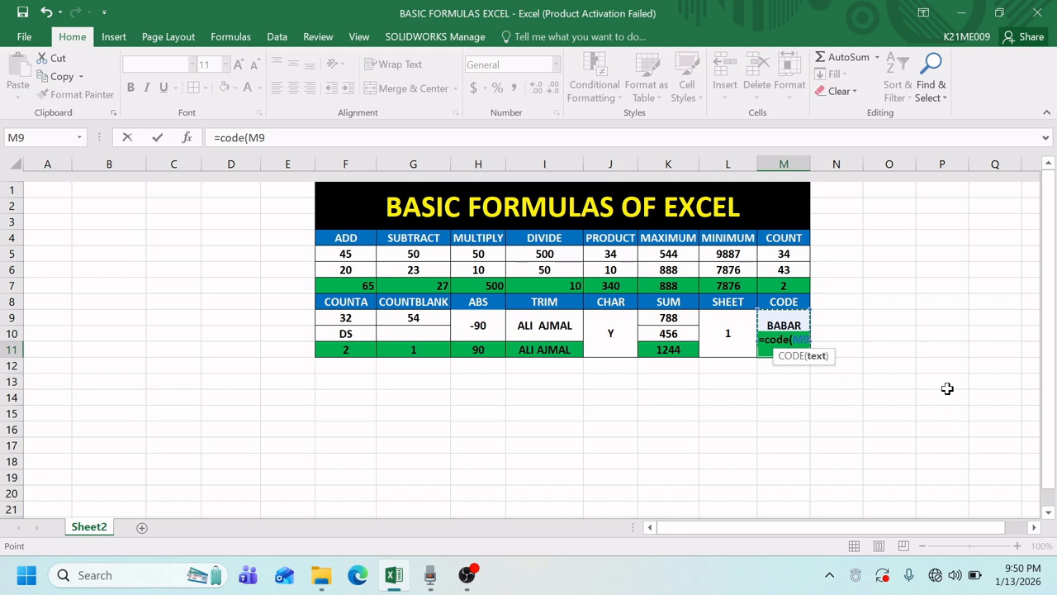
{"action": "type", "text": ")"}
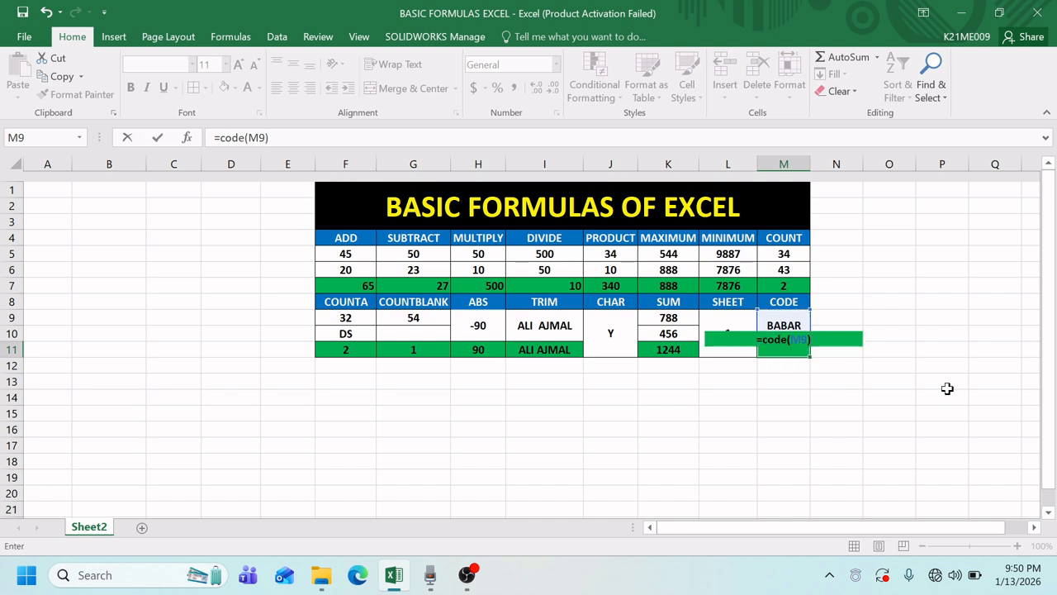
{"action": "key", "text": "Return"}
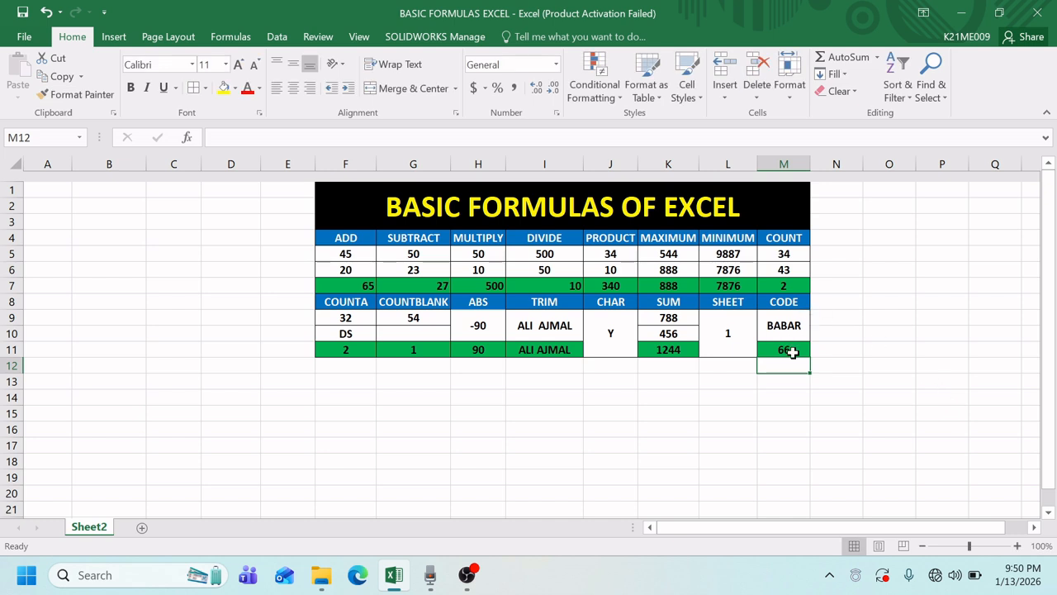
Replace the name in the merged cell M9 under CODE with a three-letter lowercase first name starting with a.
{"action": "left_click", "coordinate": [799, 325]}
{"action": "type", "text": "a"}
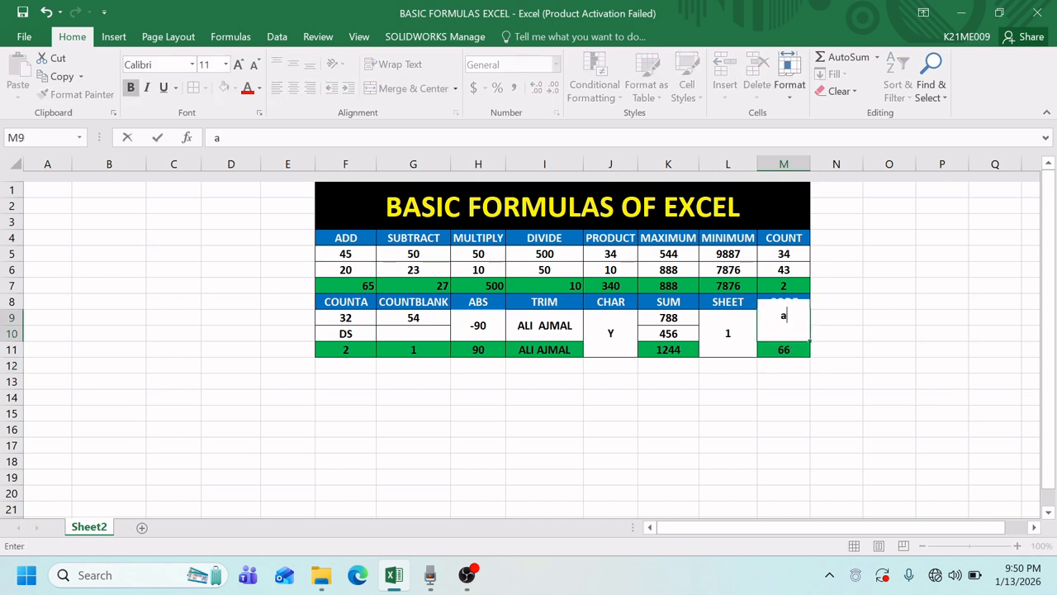
{"action": "type", "text": "li"}
{"action": "key", "text": "Return"}
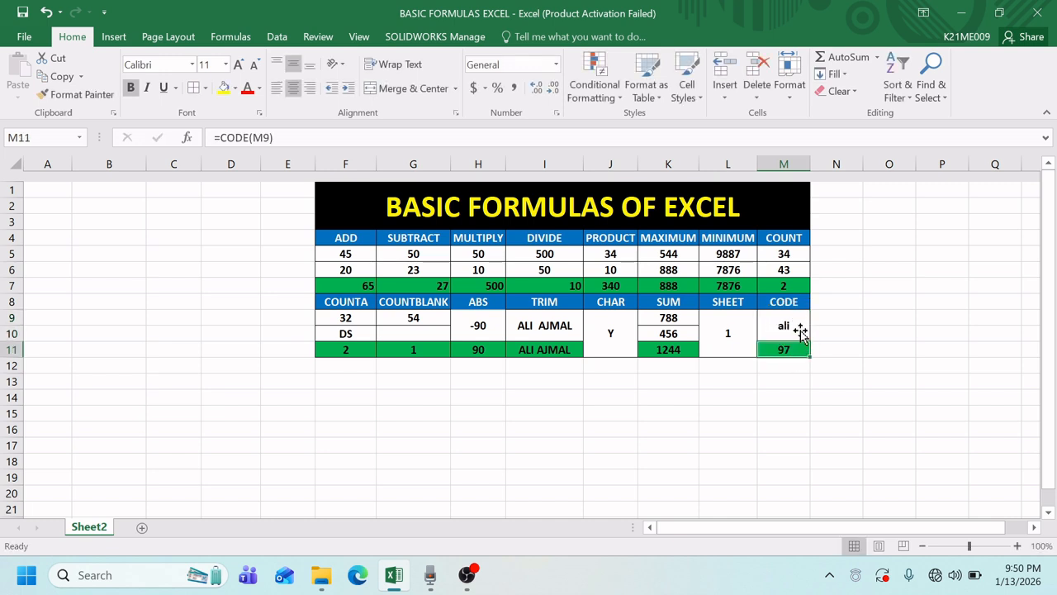
Change the text in the merged cell M9 under CODE to a five-letter lowercase first name starting with a.
{"action": "left_click", "coordinate": [800, 331]}
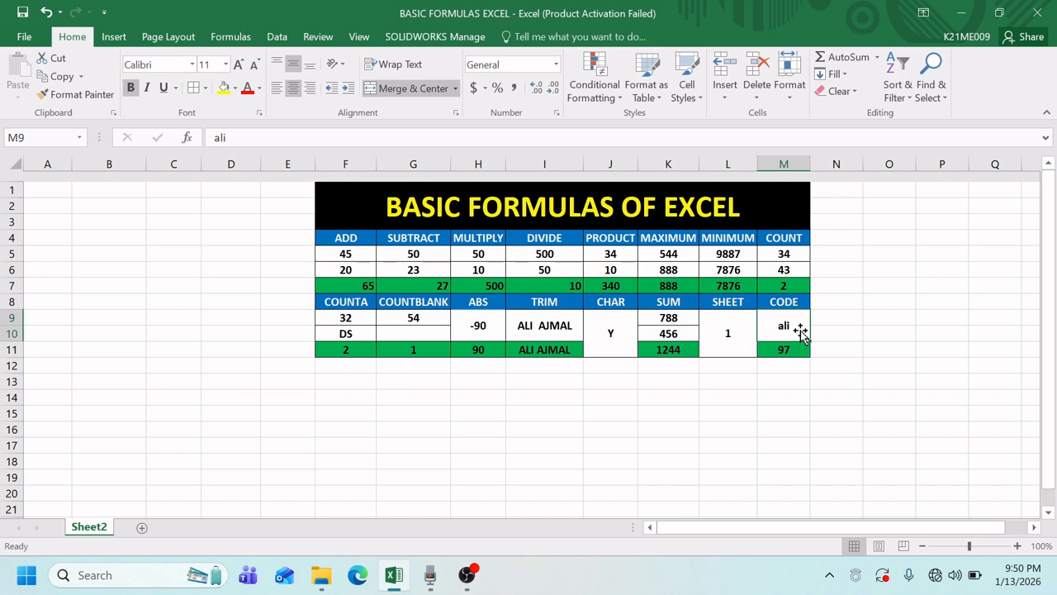
{"action": "type", "text": "ahmed"}
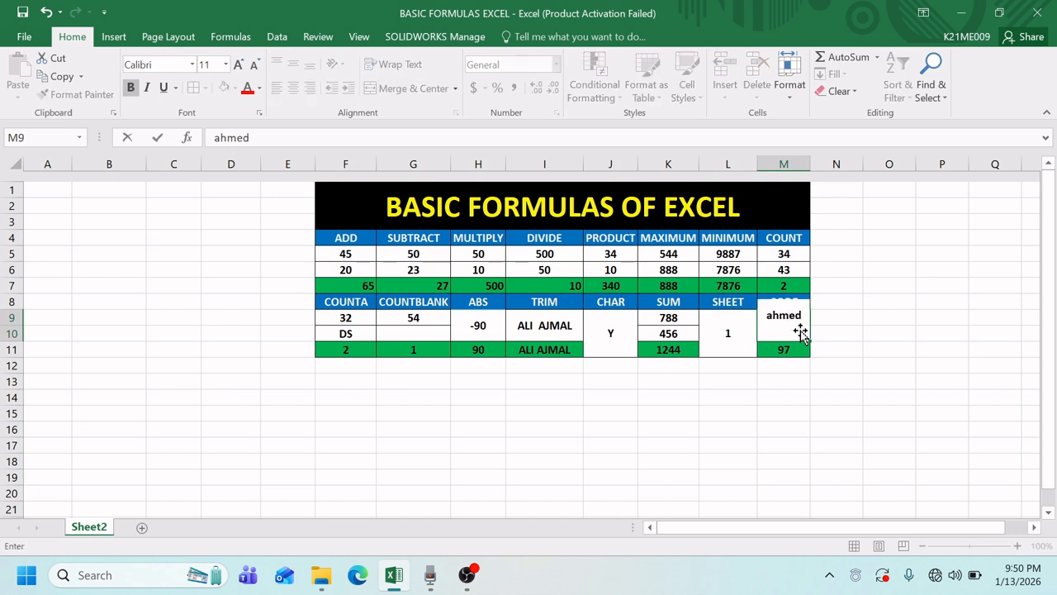
{"action": "key", "text": "Return"}
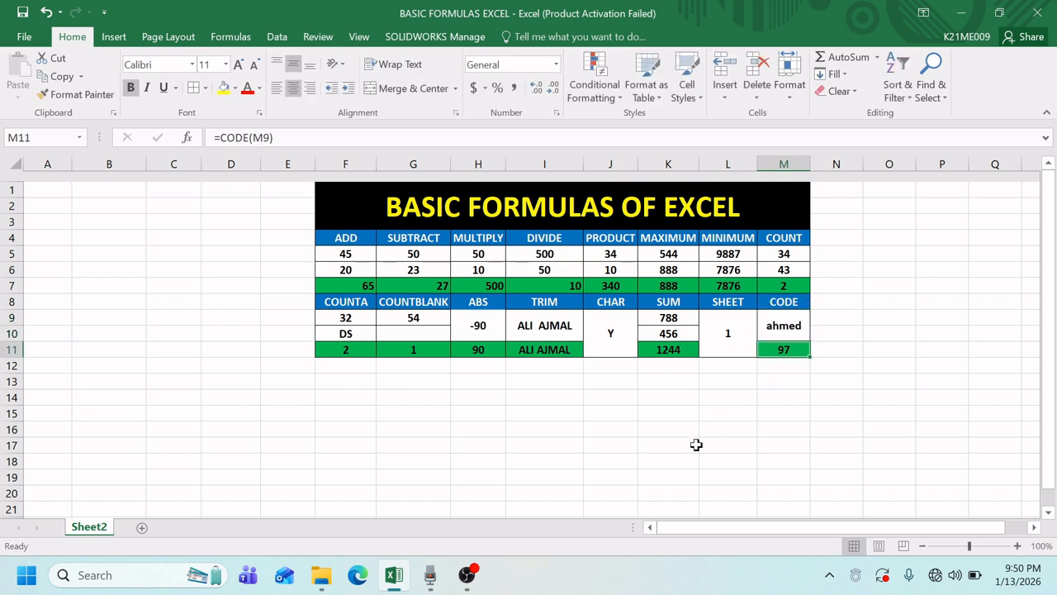